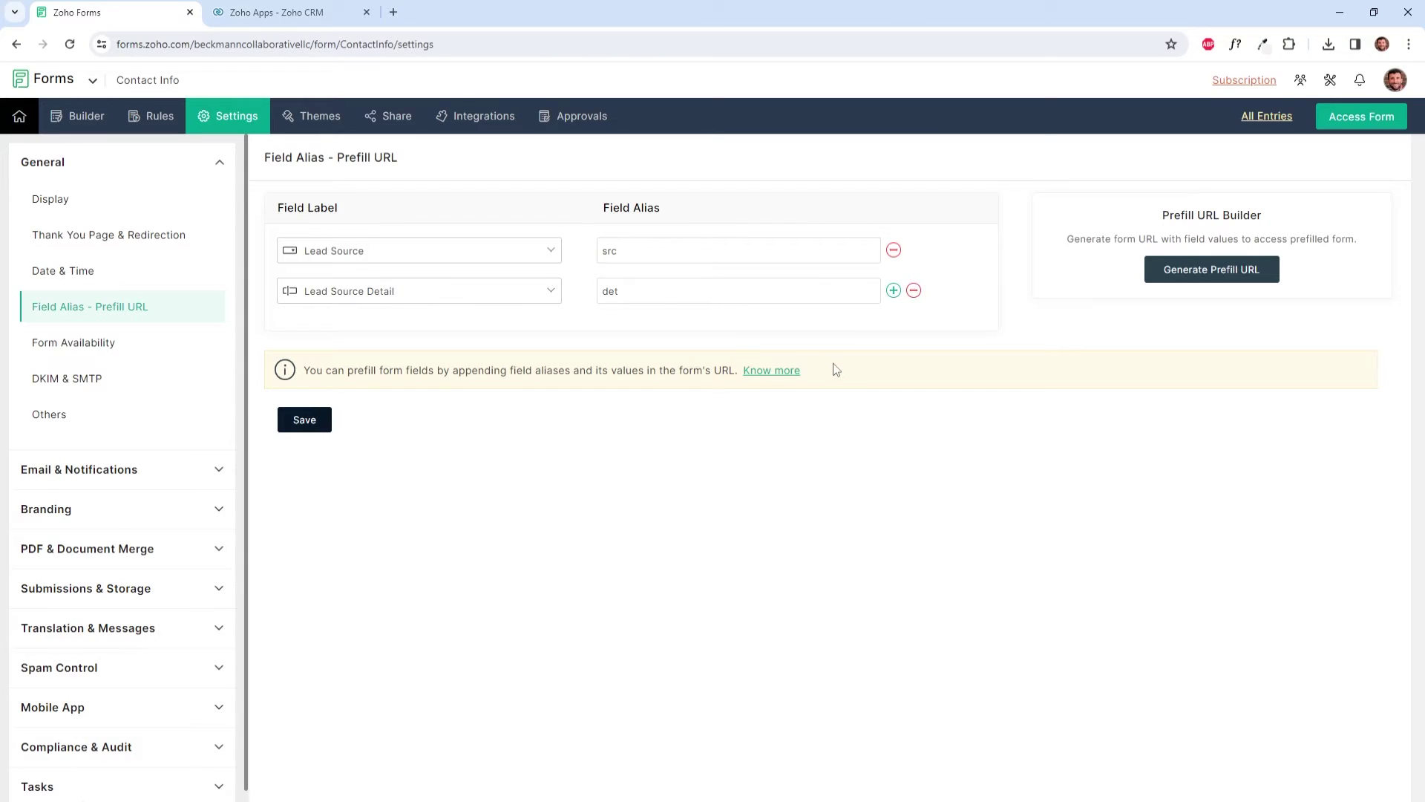
Step: Generate the prefill URL for the src and det field aliases
{"action": "left_click", "coordinate": [1216, 276]}
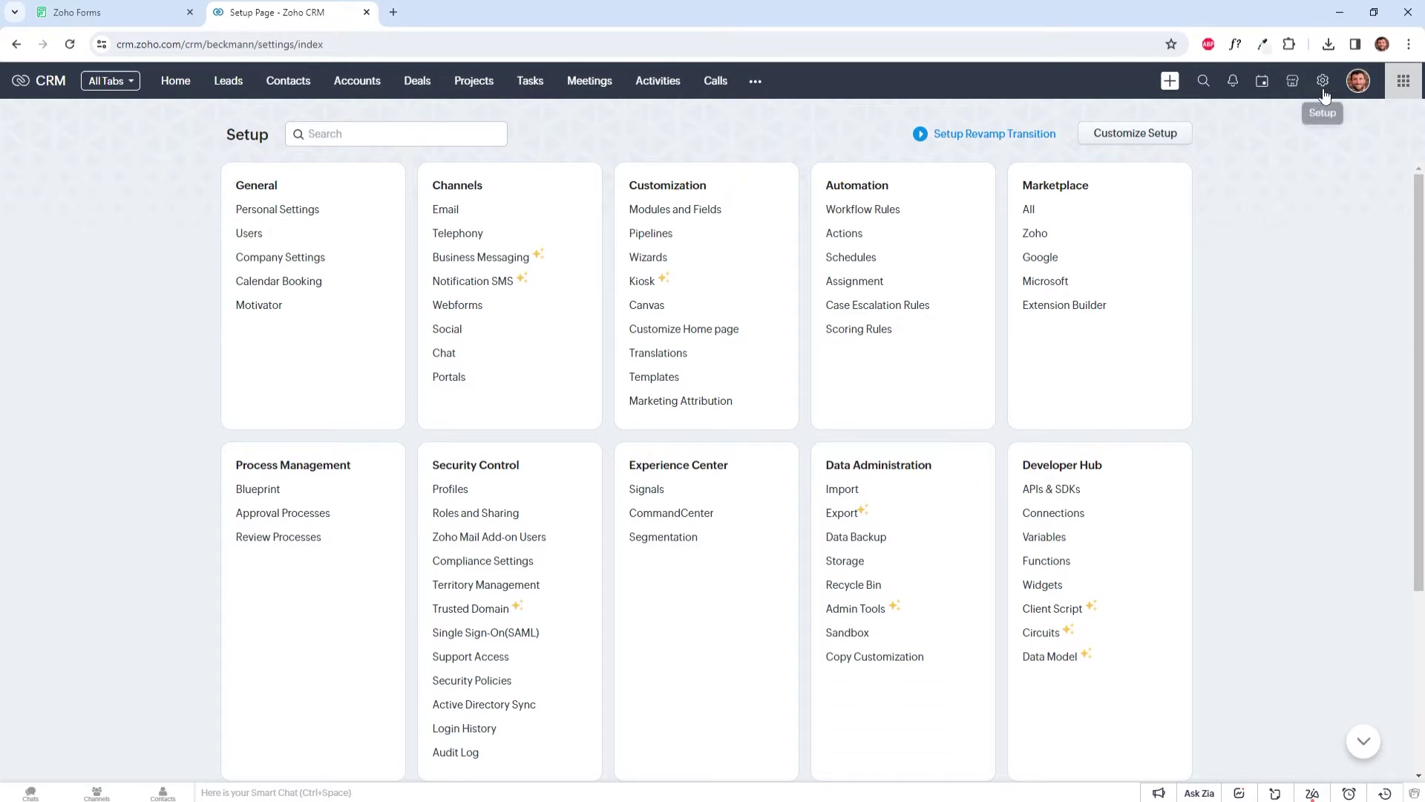
Step: Find Zoho Forms among the Zoho apps in the CRM Marketplace, then return to Zoho Forms
{"action": "left_click", "coordinate": [1046, 240]}
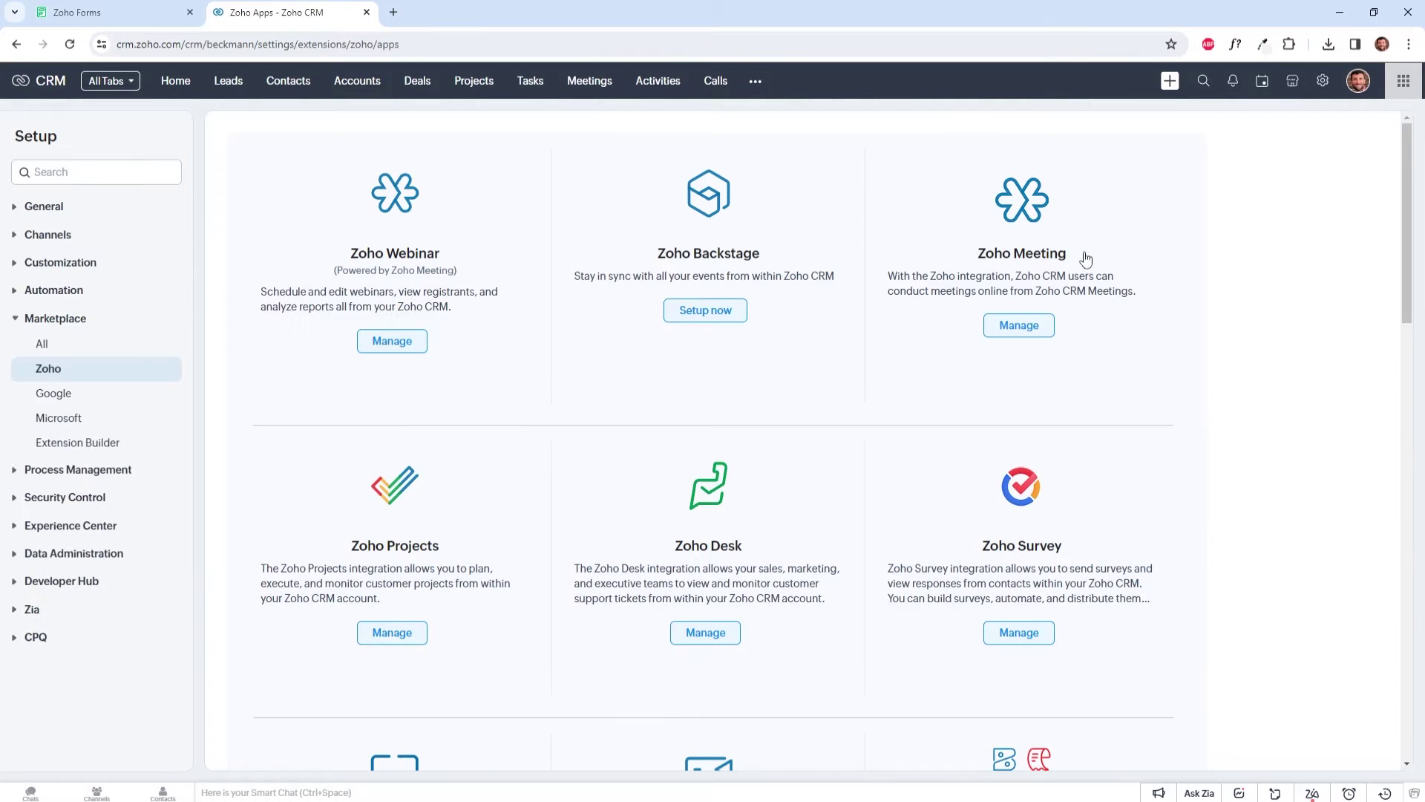
{"action": "scroll", "coordinate": [1087, 266], "scroll_direction": "down", "scroll_amount": 13}
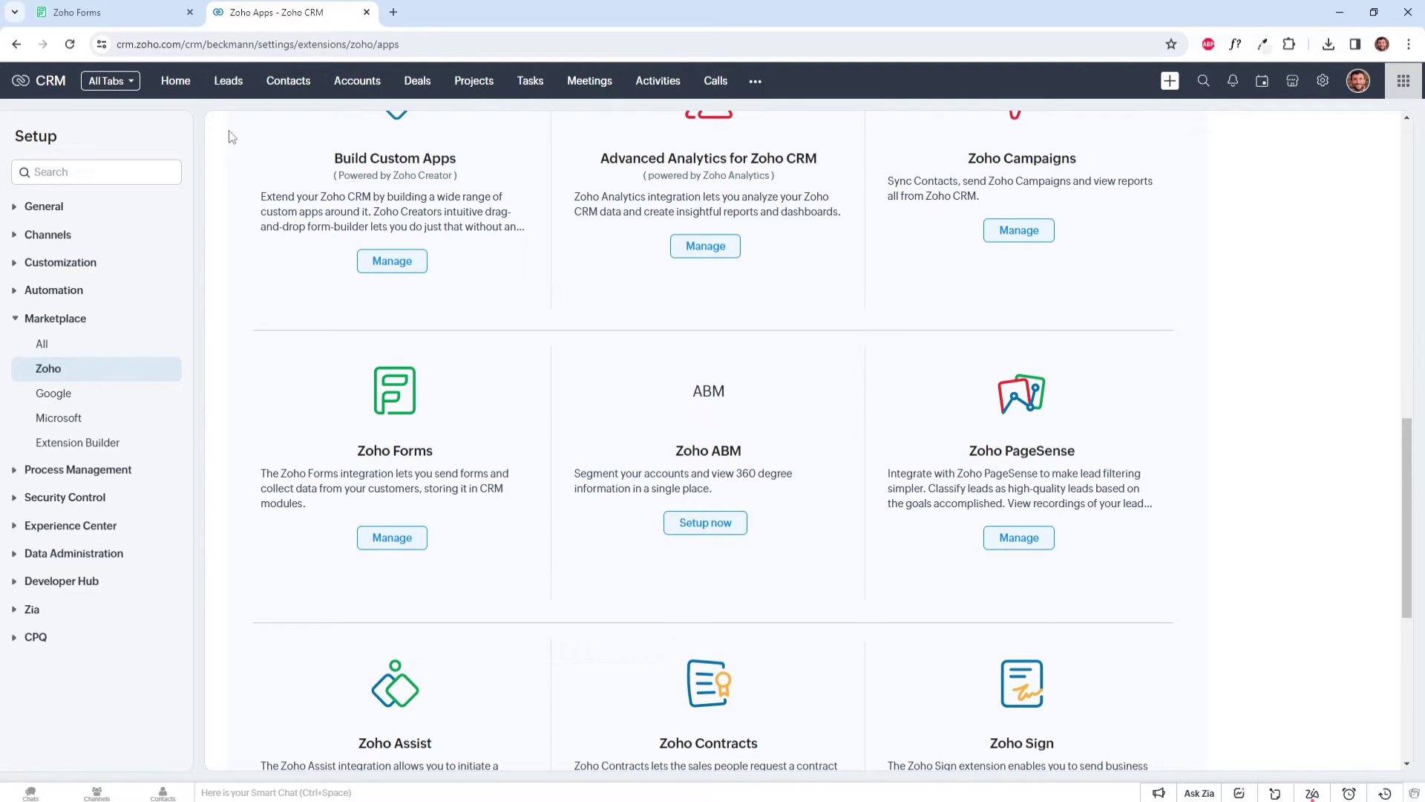
{"action": "left_click", "coordinate": [152, 11]}
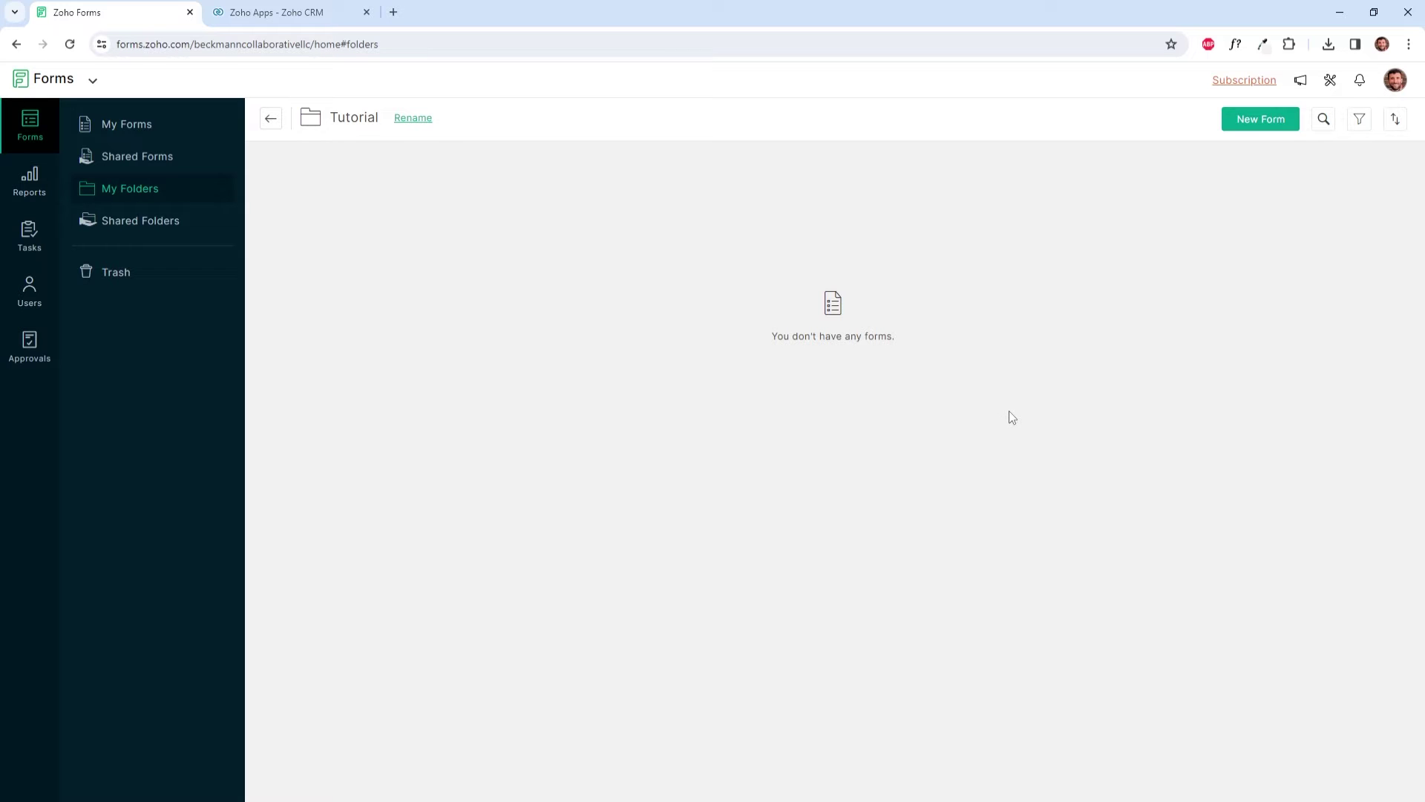
Step: Start a new CRM form that sends entries to the Leads module using Modified Layout
{"action": "left_click", "coordinate": [1267, 126]}
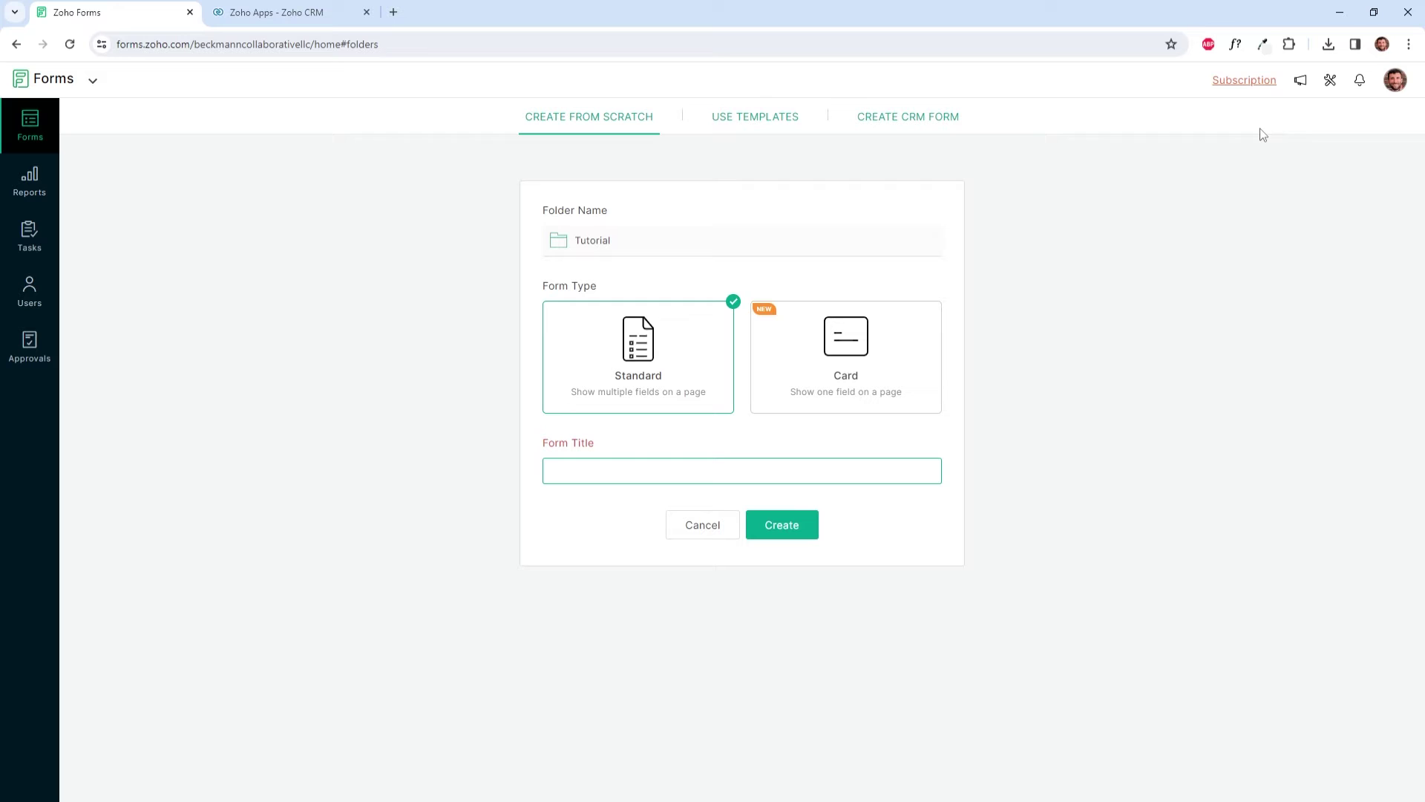
{"action": "left_click", "coordinate": [951, 123]}
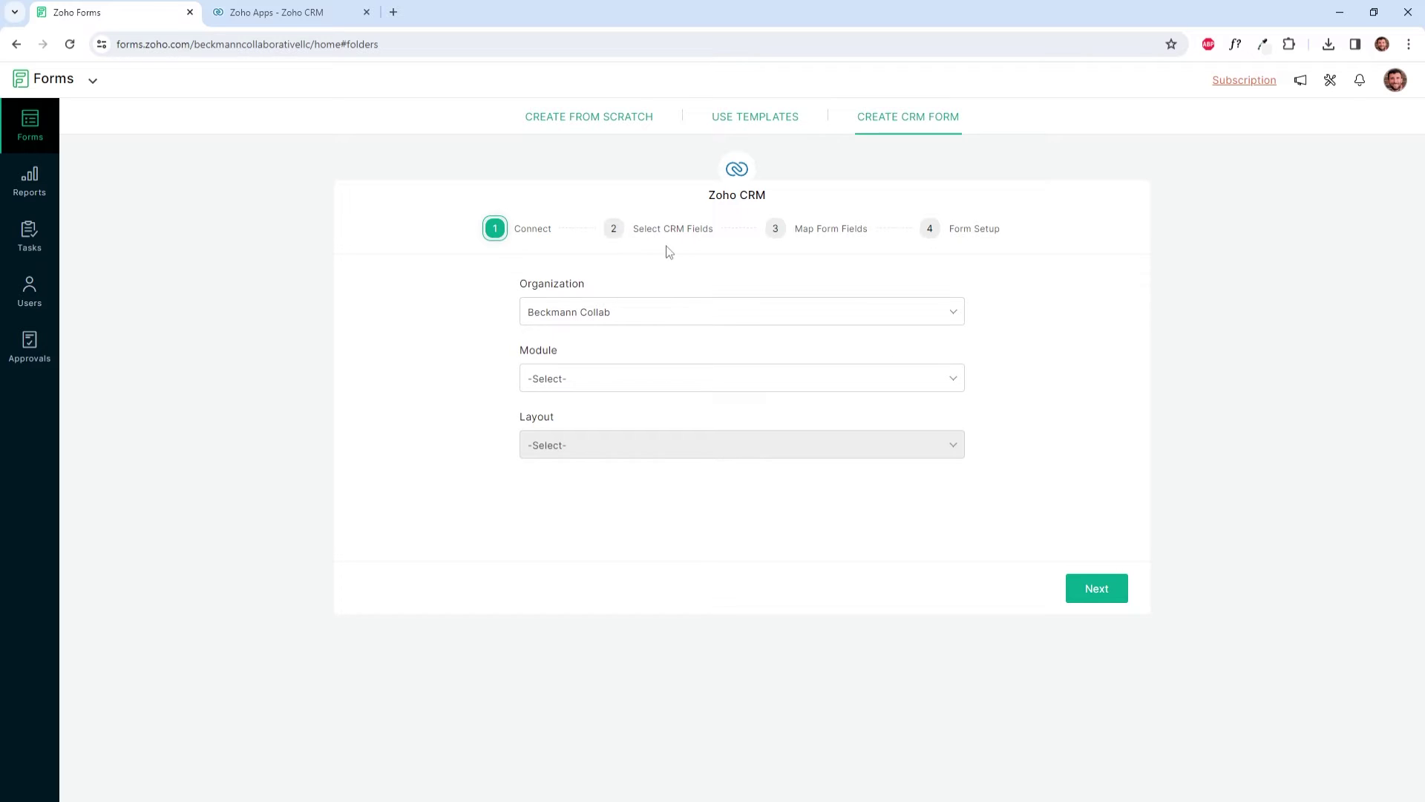
{"action": "left_click", "coordinate": [687, 384]}
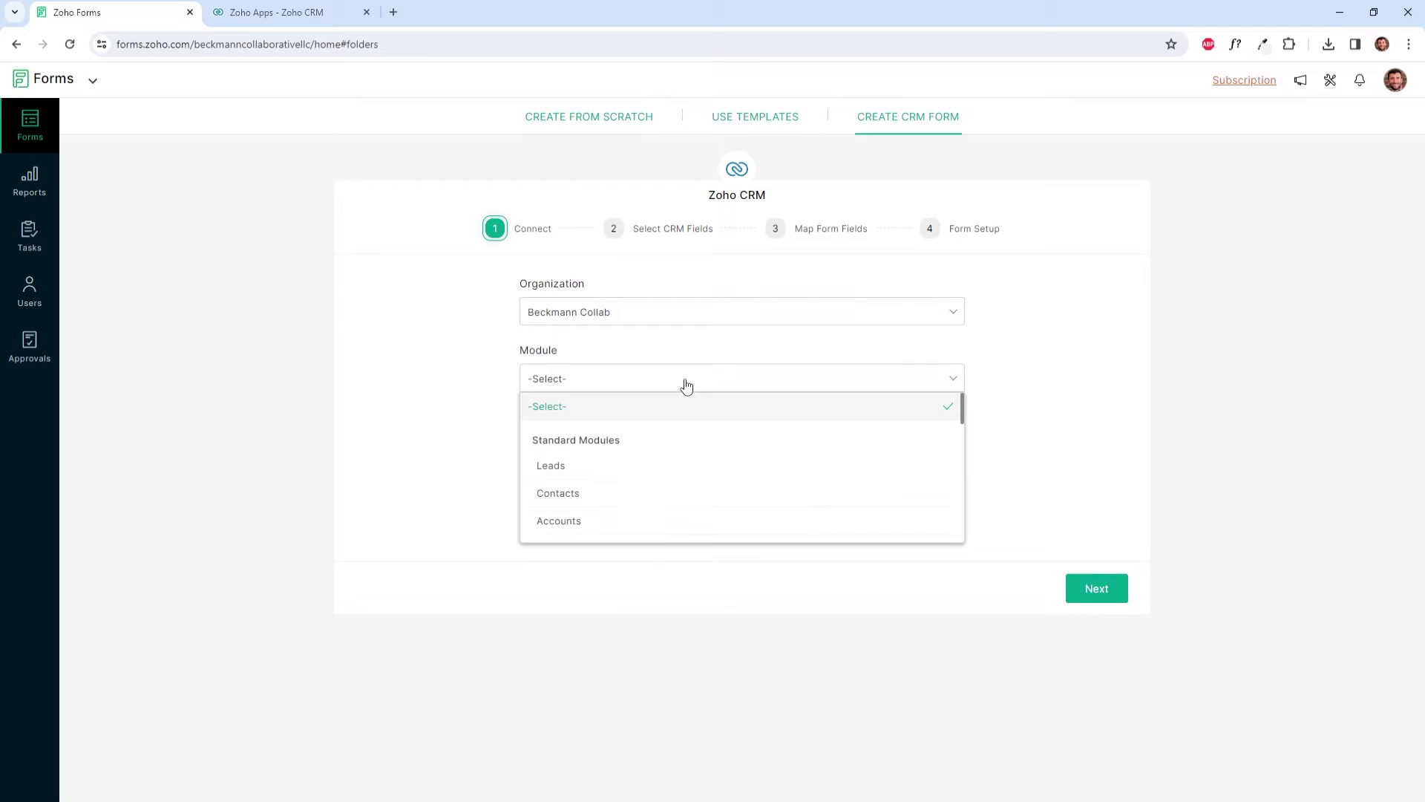
{"action": "left_click", "coordinate": [670, 472]}
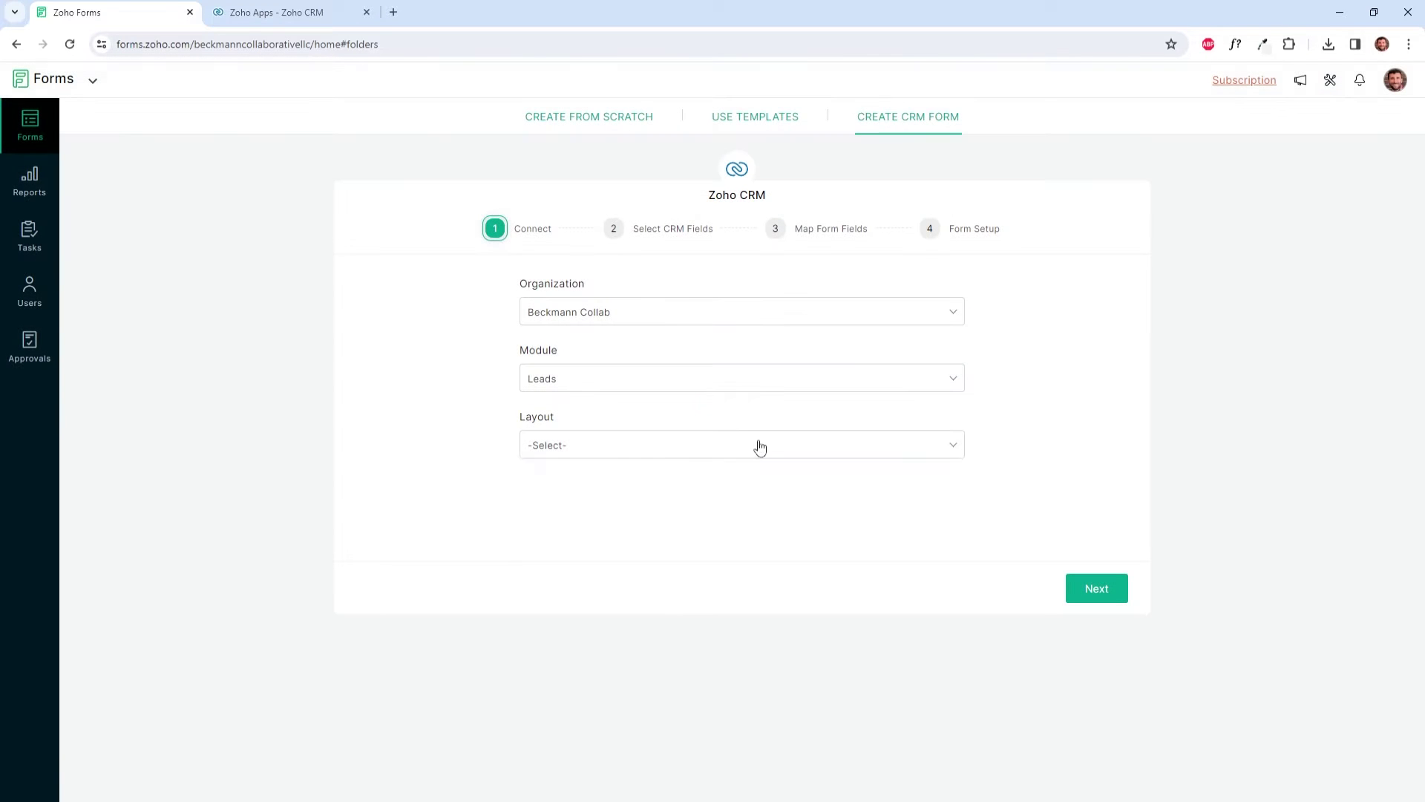
{"action": "left_click", "coordinate": [760, 447]}
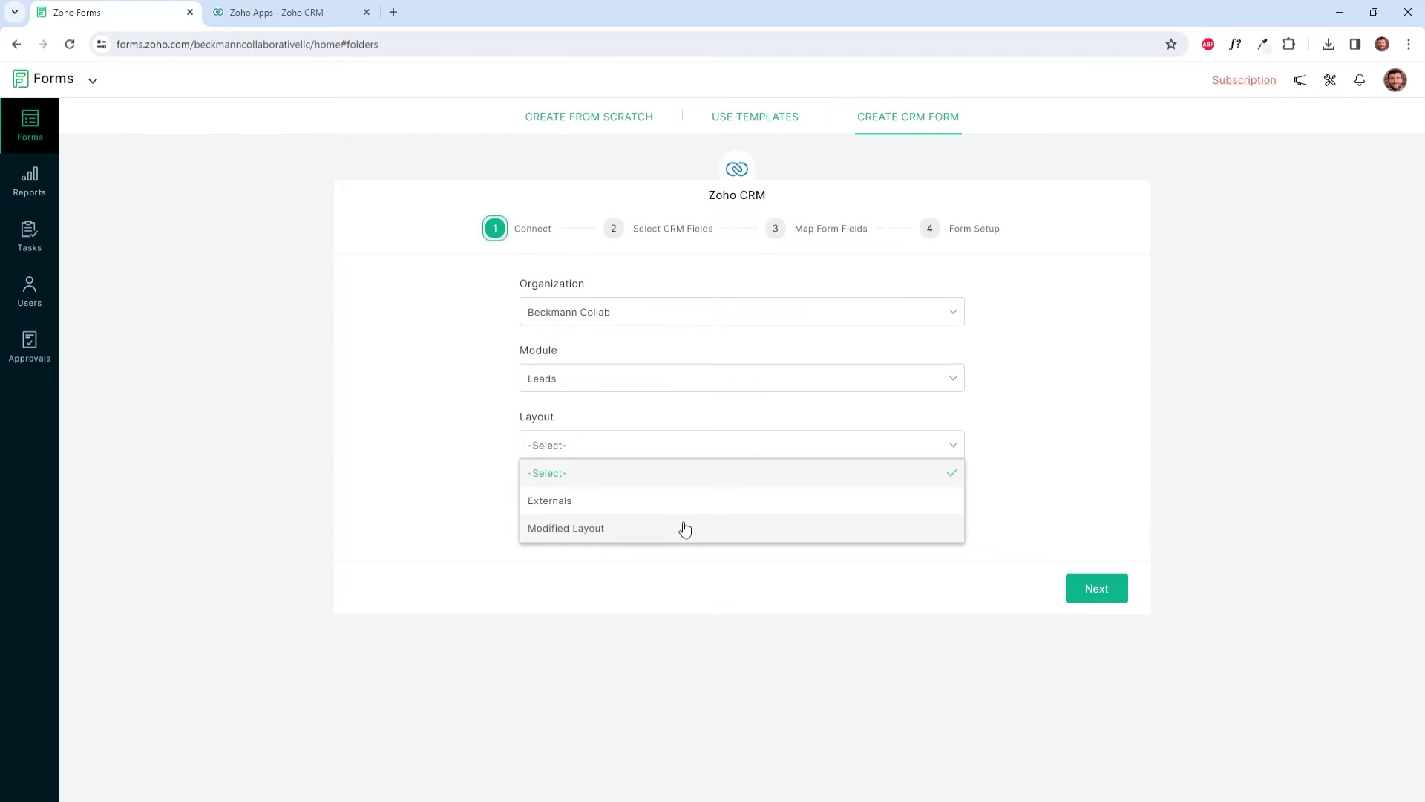
{"action": "left_click", "coordinate": [683, 528]}
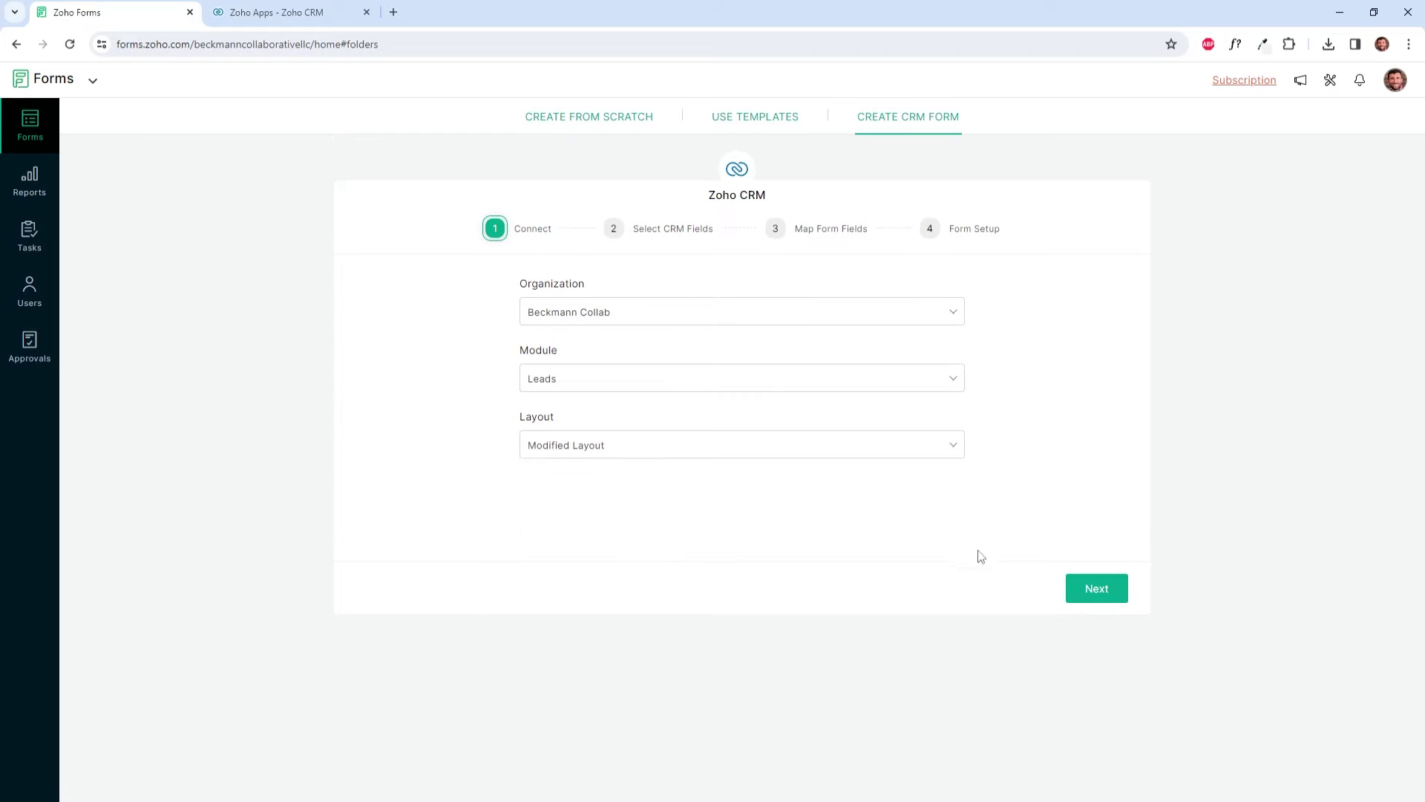
Step: Include the Lead Source and Lead Source Detail CRM fields in the form
{"action": "left_click", "coordinate": [1096, 592]}
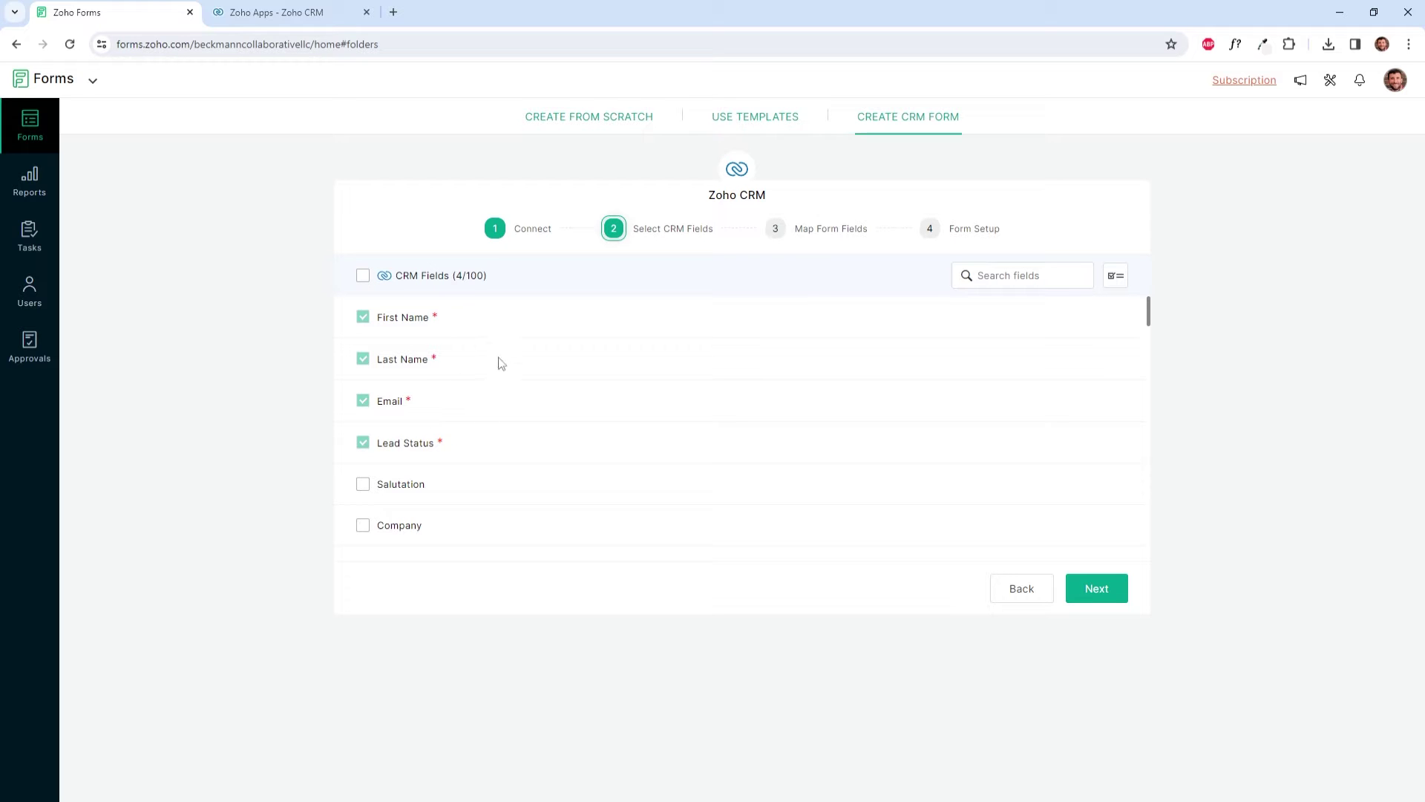
{"action": "scroll", "coordinate": [505, 401], "scroll_direction": "down", "scroll_amount": 2}
{"action": "scroll", "coordinate": [512, 434], "scroll_direction": "down", "scroll_amount": 3}
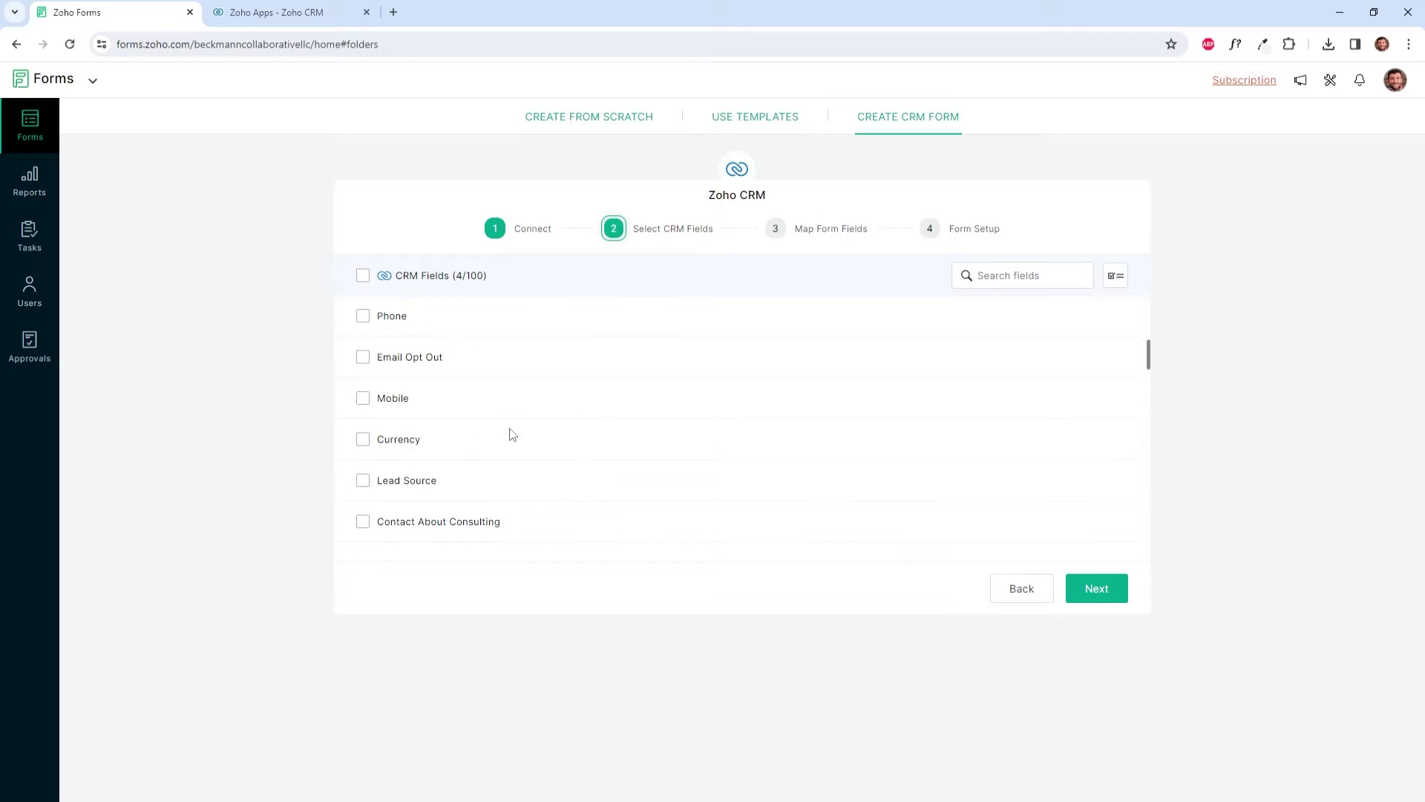
{"action": "left_click", "coordinate": [362, 483]}
{"action": "scroll", "coordinate": [588, 456], "scroll_direction": "down", "scroll_amount": 2}
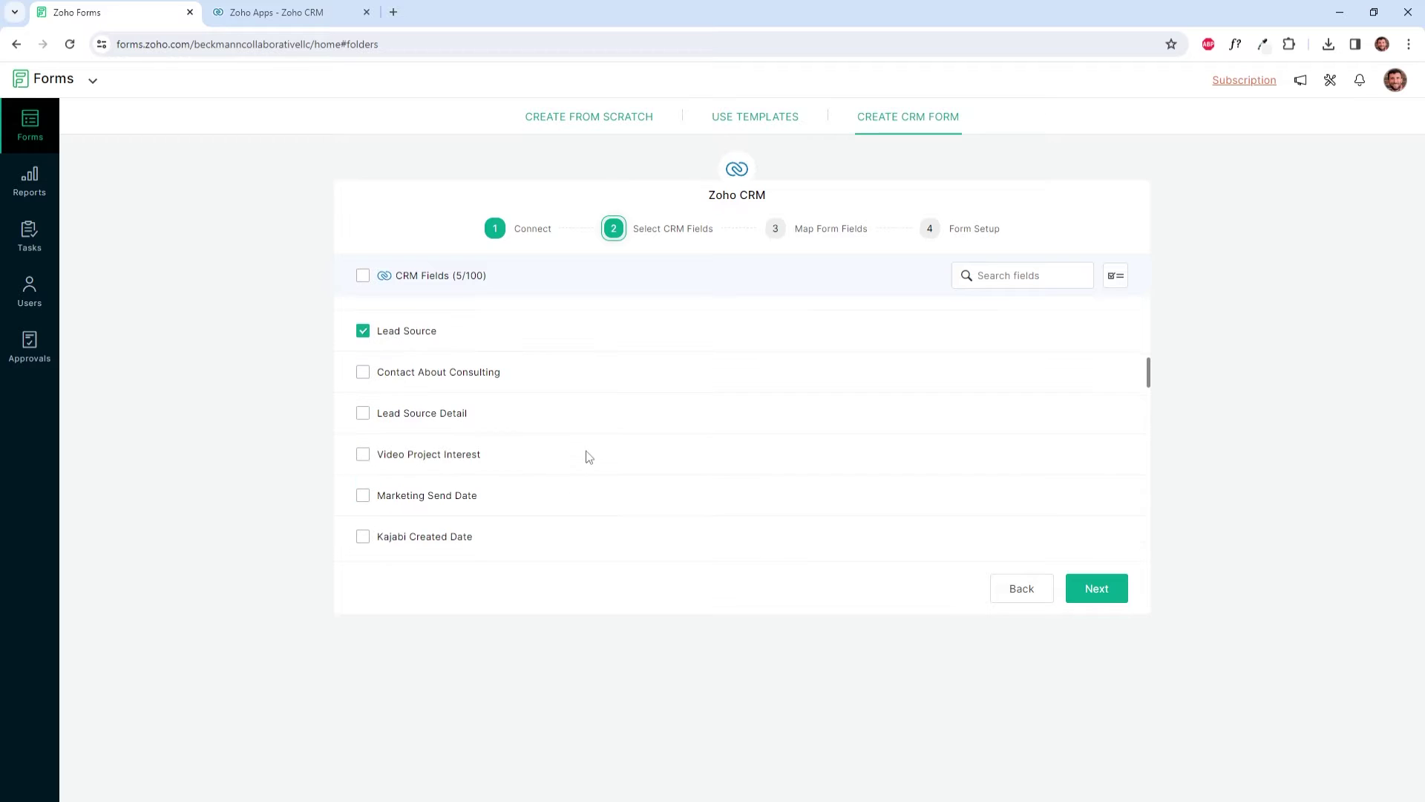
{"action": "left_click", "coordinate": [365, 415]}
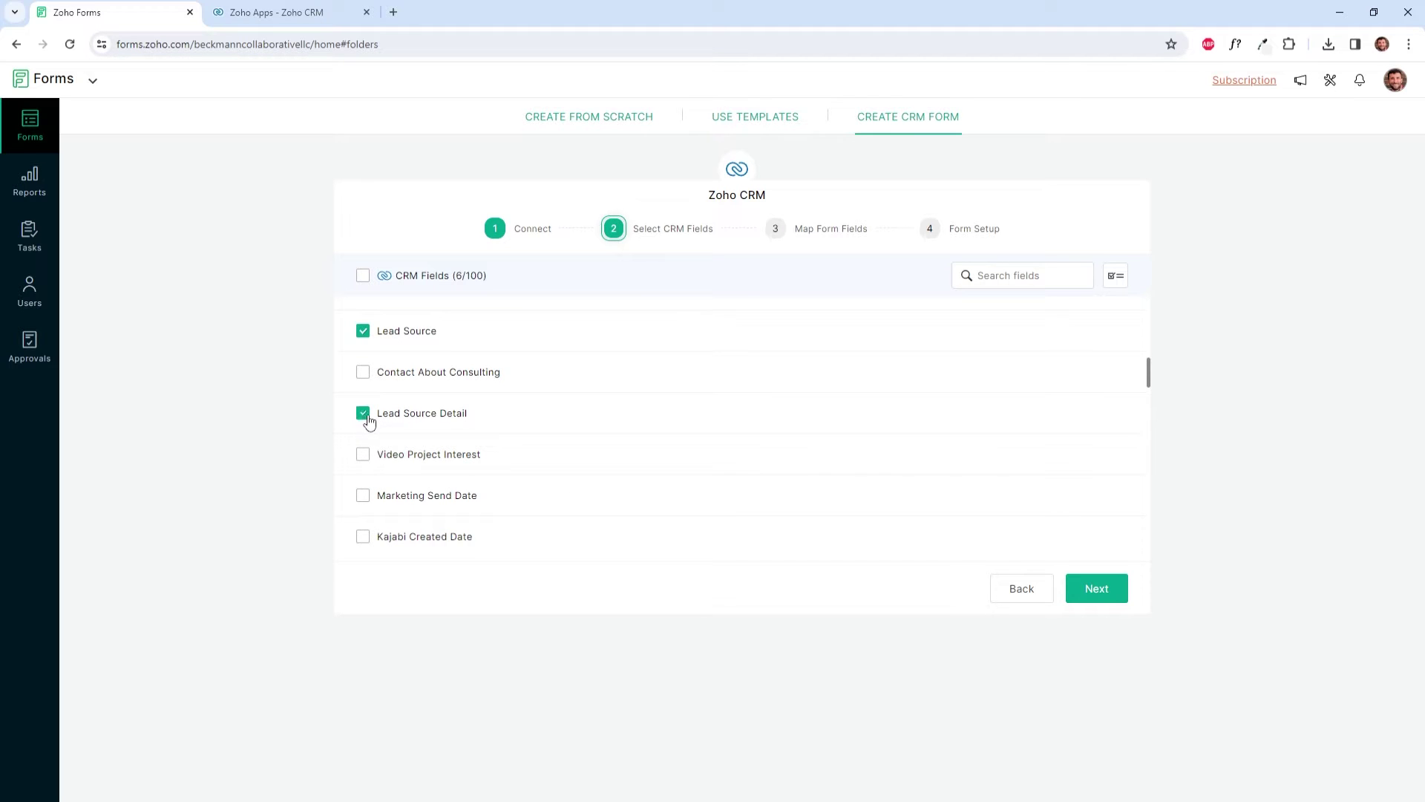
{"action": "left_click", "coordinate": [1098, 590]}
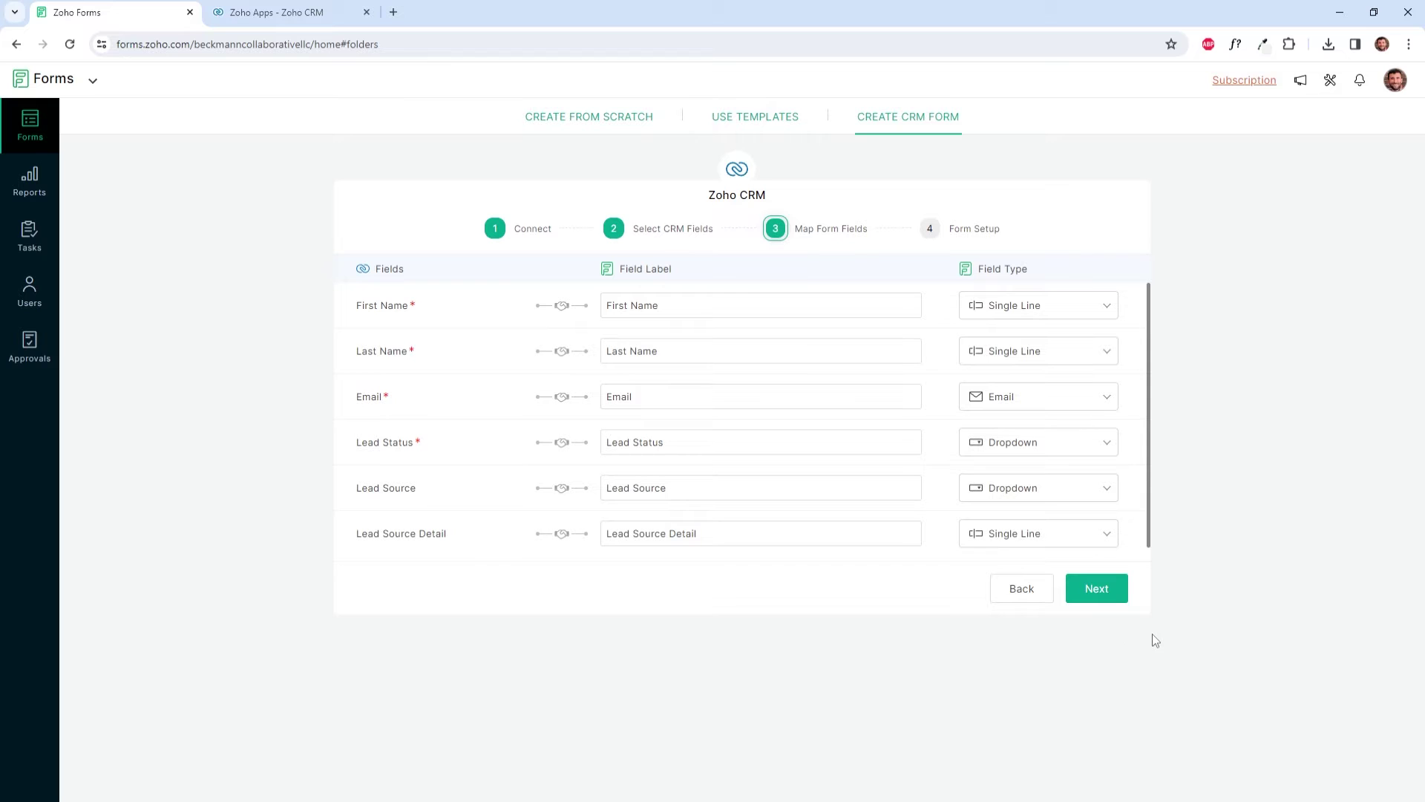
Step: Title the new form 'Contact Info' and create it
{"action": "left_click", "coordinate": [1113, 600]}
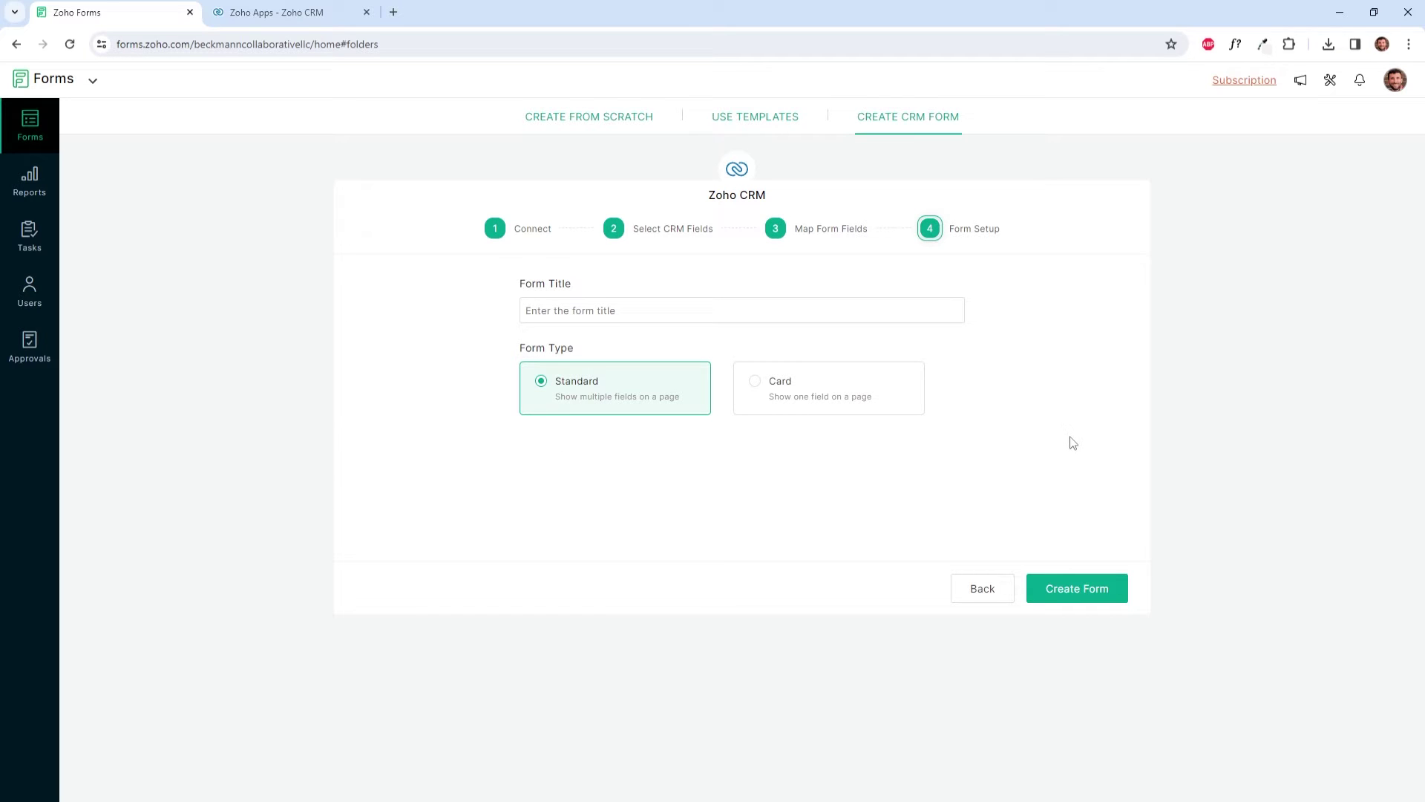
{"action": "left_click", "coordinate": [857, 317]}
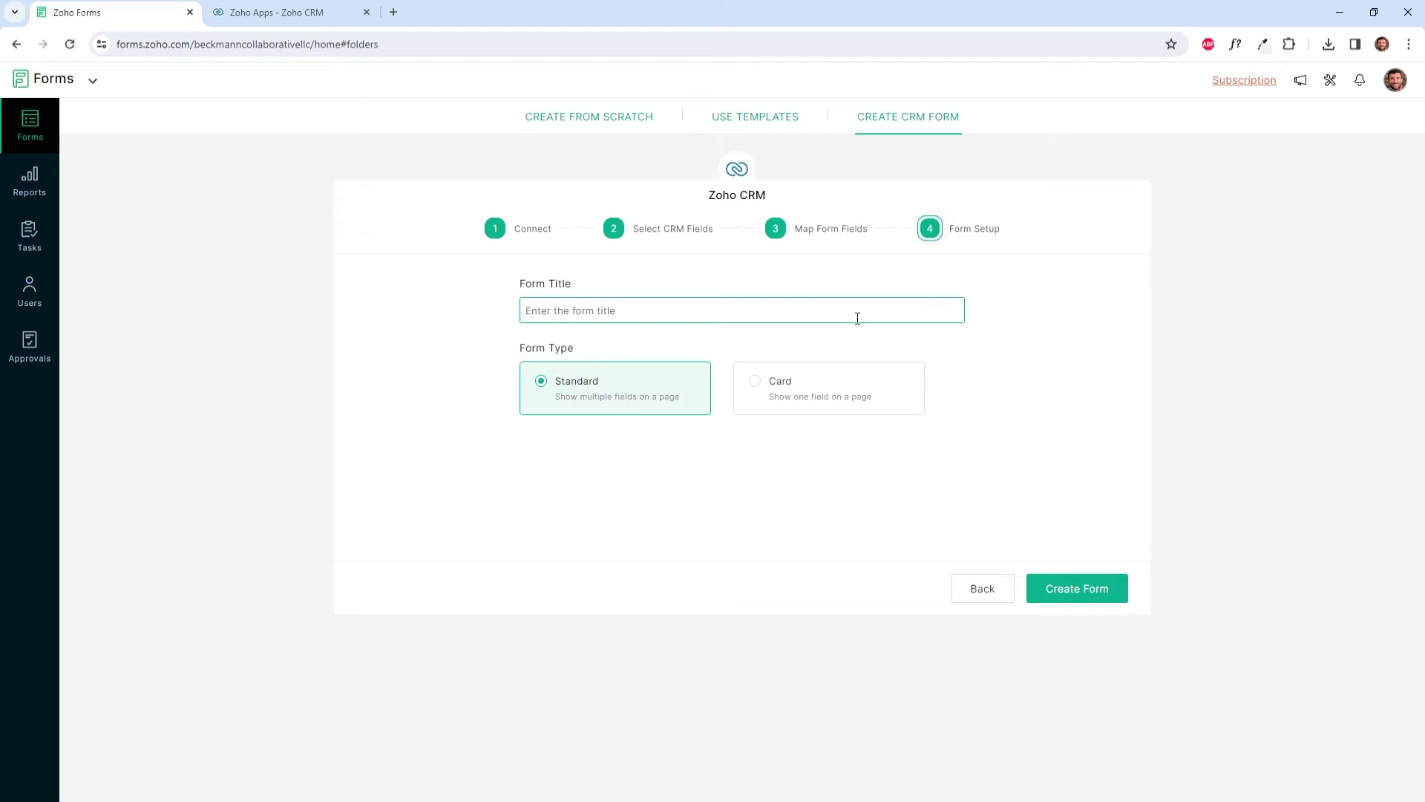
{"action": "type", "text": "Contact Info"}
{"action": "left_click", "coordinate": [1089, 589]}
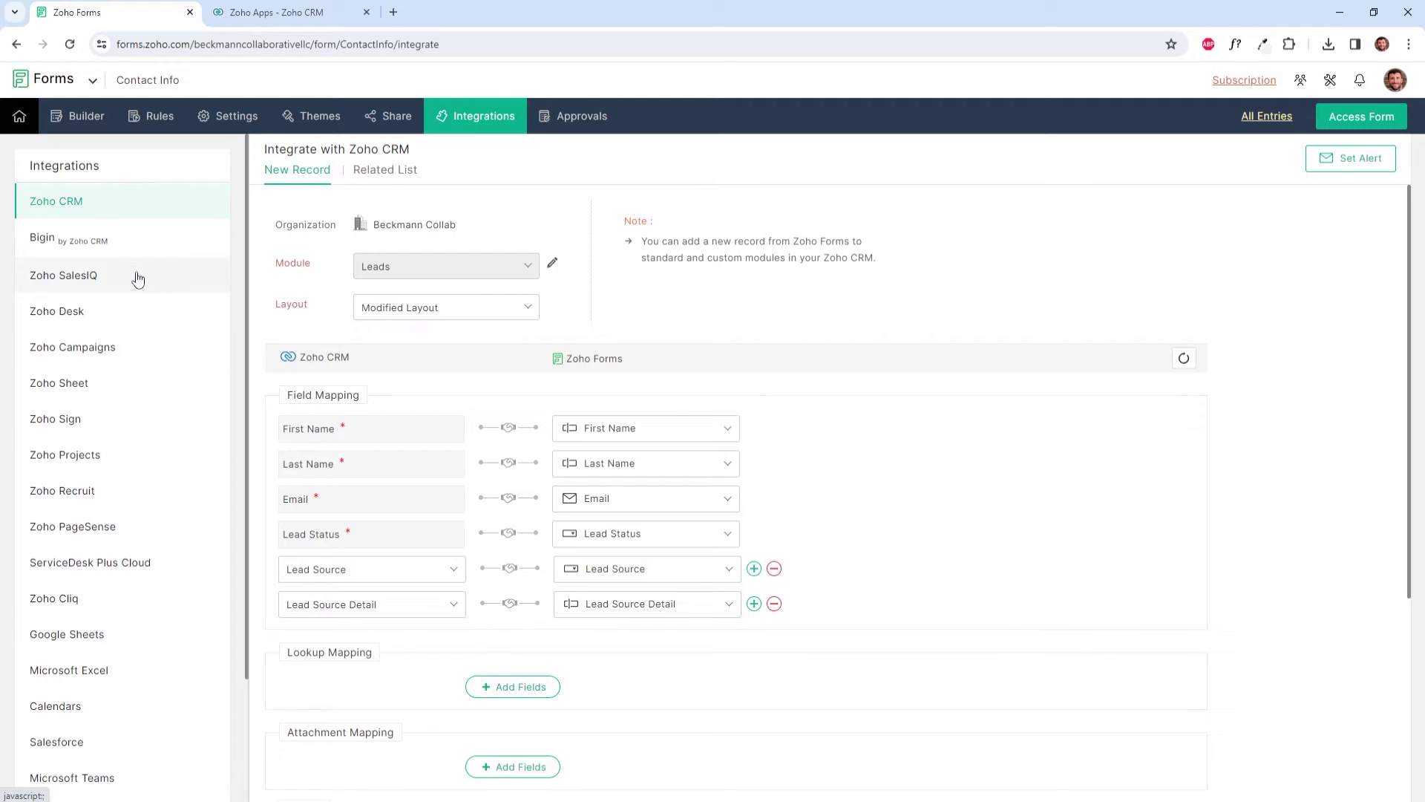
Step: Leave the CRM integration page and return to the Contact Info form builder
{"action": "scroll", "coordinate": [149, 245], "scroll_direction": "down", "scroll_amount": 2}
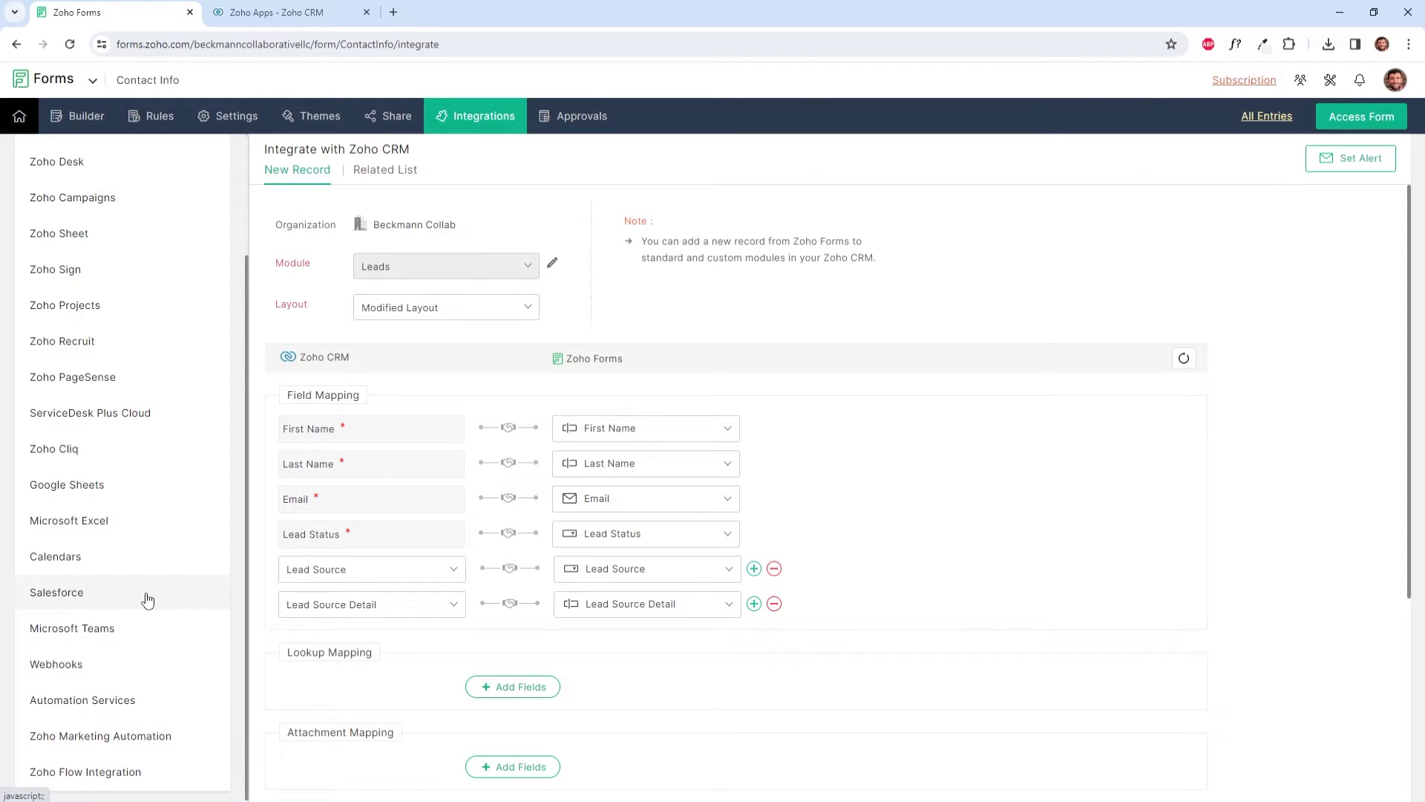
{"action": "scroll", "coordinate": [148, 600], "scroll_direction": "up", "scroll_amount": 3}
{"action": "left_click", "coordinate": [89, 118]}
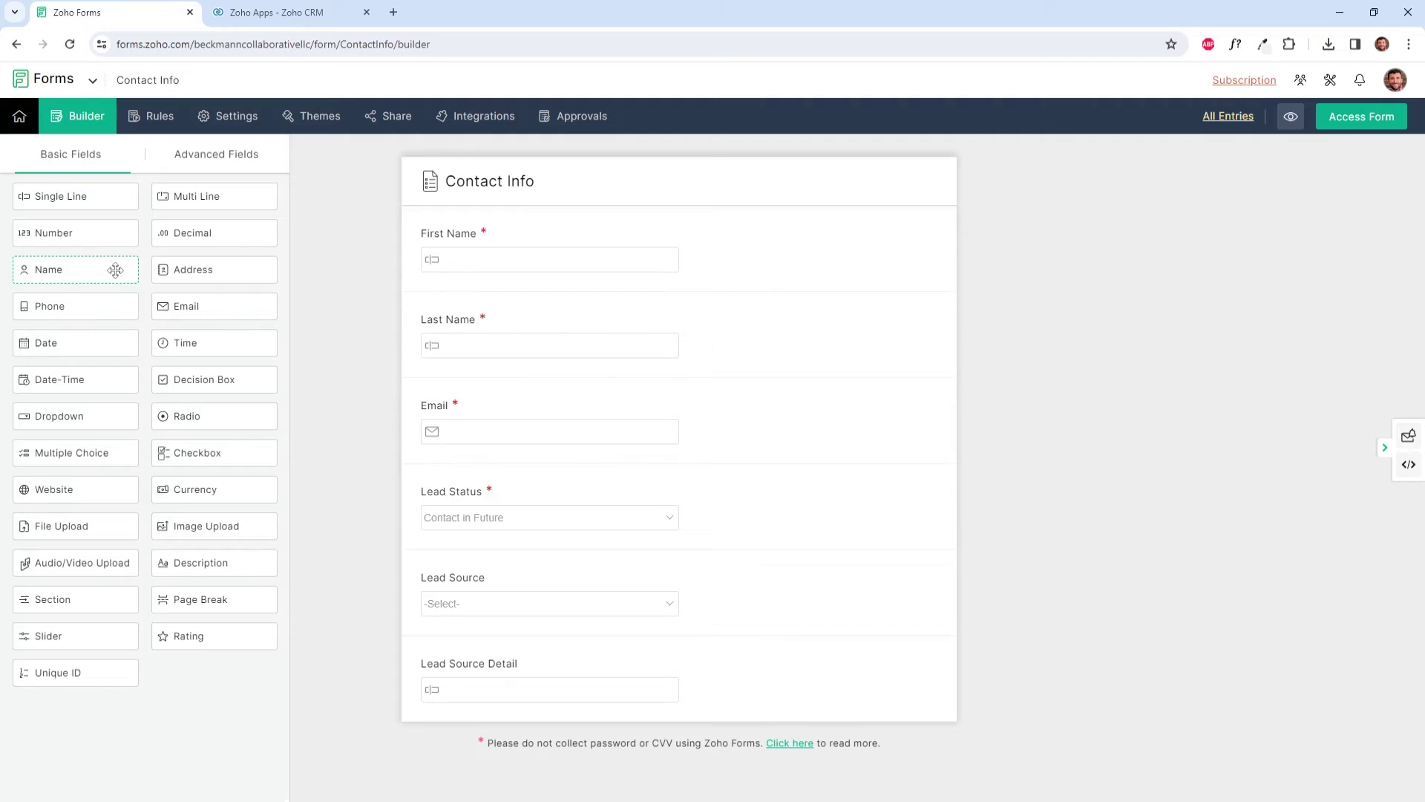
Step: Place a Name field at the top of the Contact Info form
{"action": "left_click_drag", "start_coordinate": [106, 268], "coordinate": [598, 215]}
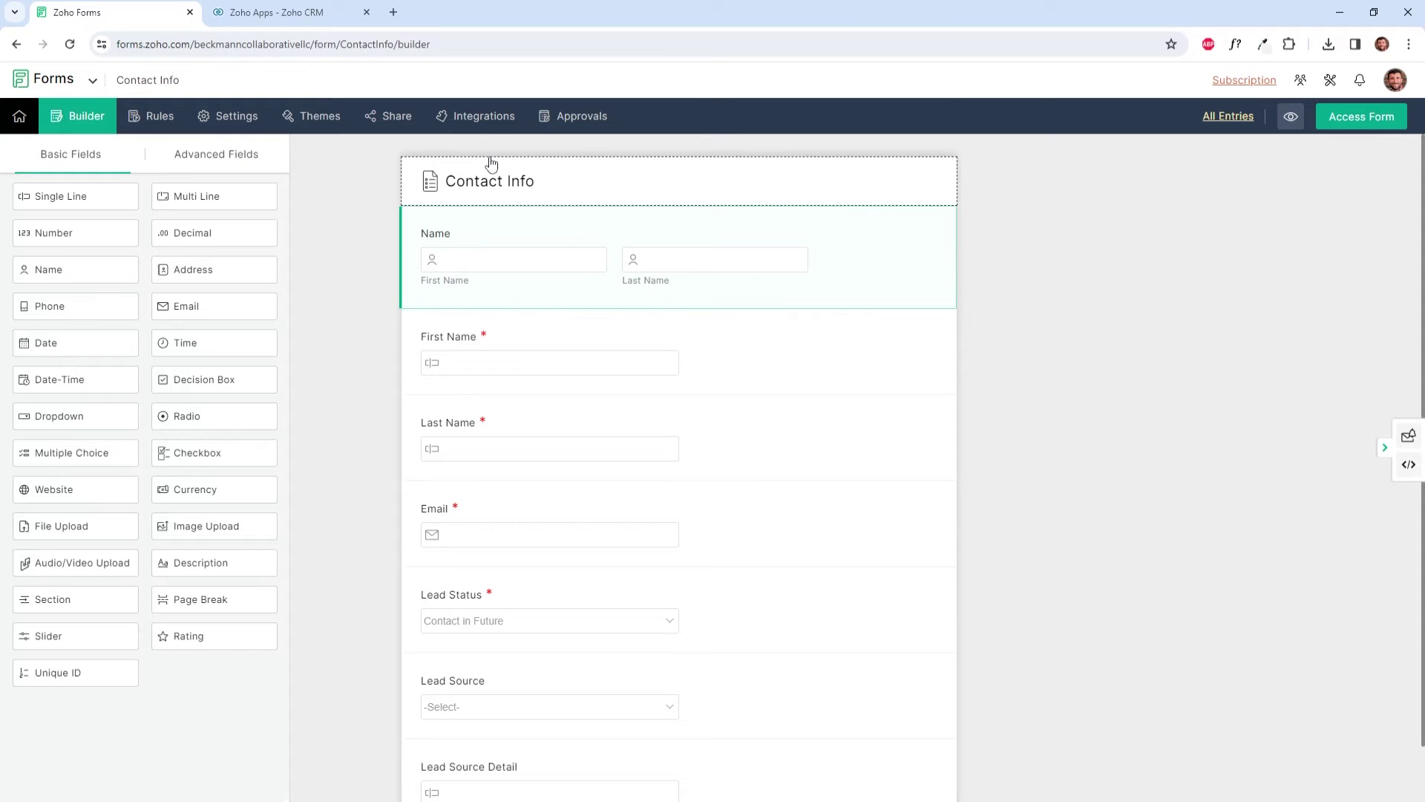
Step: Map CRM First Name and Last Name to the Name field's first and last parts, both mandatory
{"action": "left_click", "coordinate": [488, 117]}
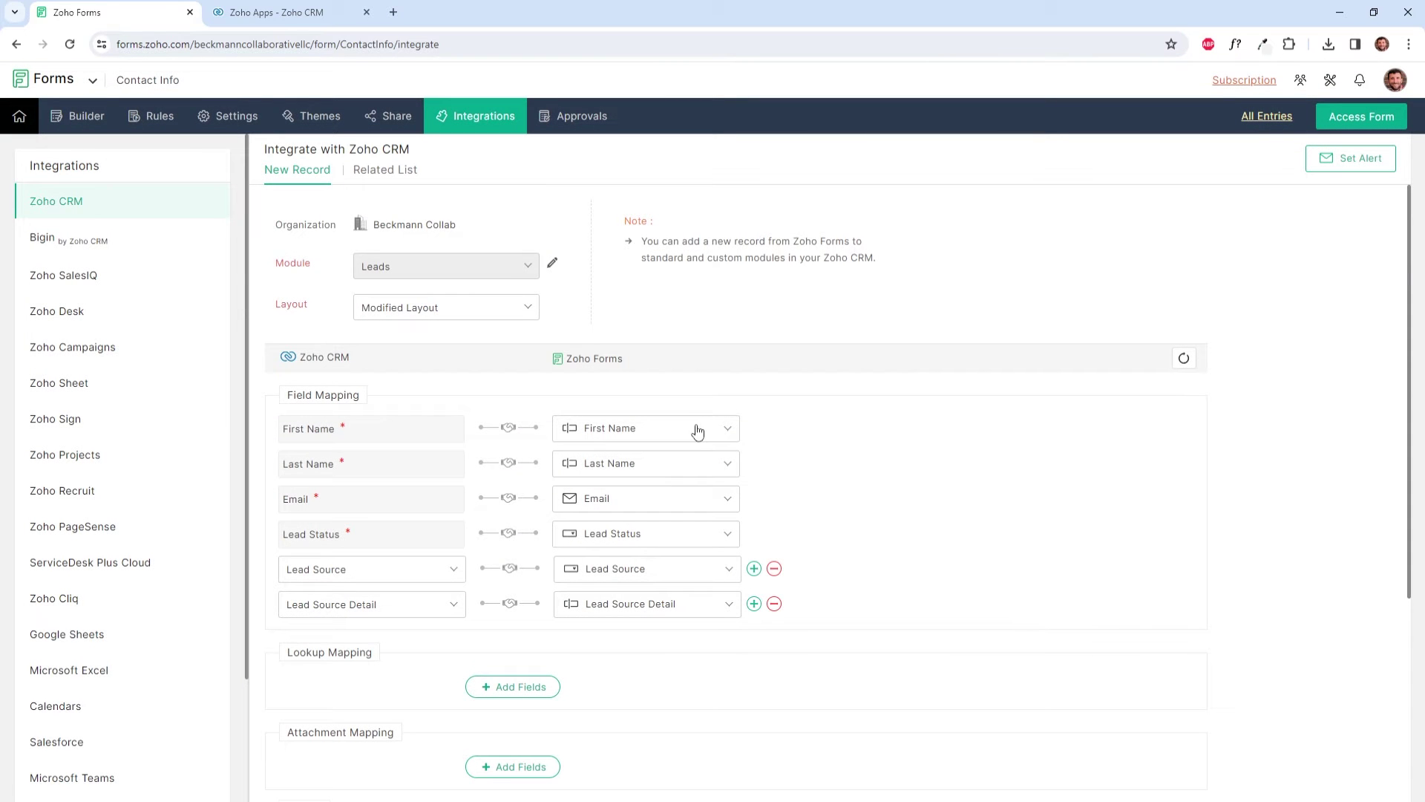
{"action": "left_click", "coordinate": [698, 432]}
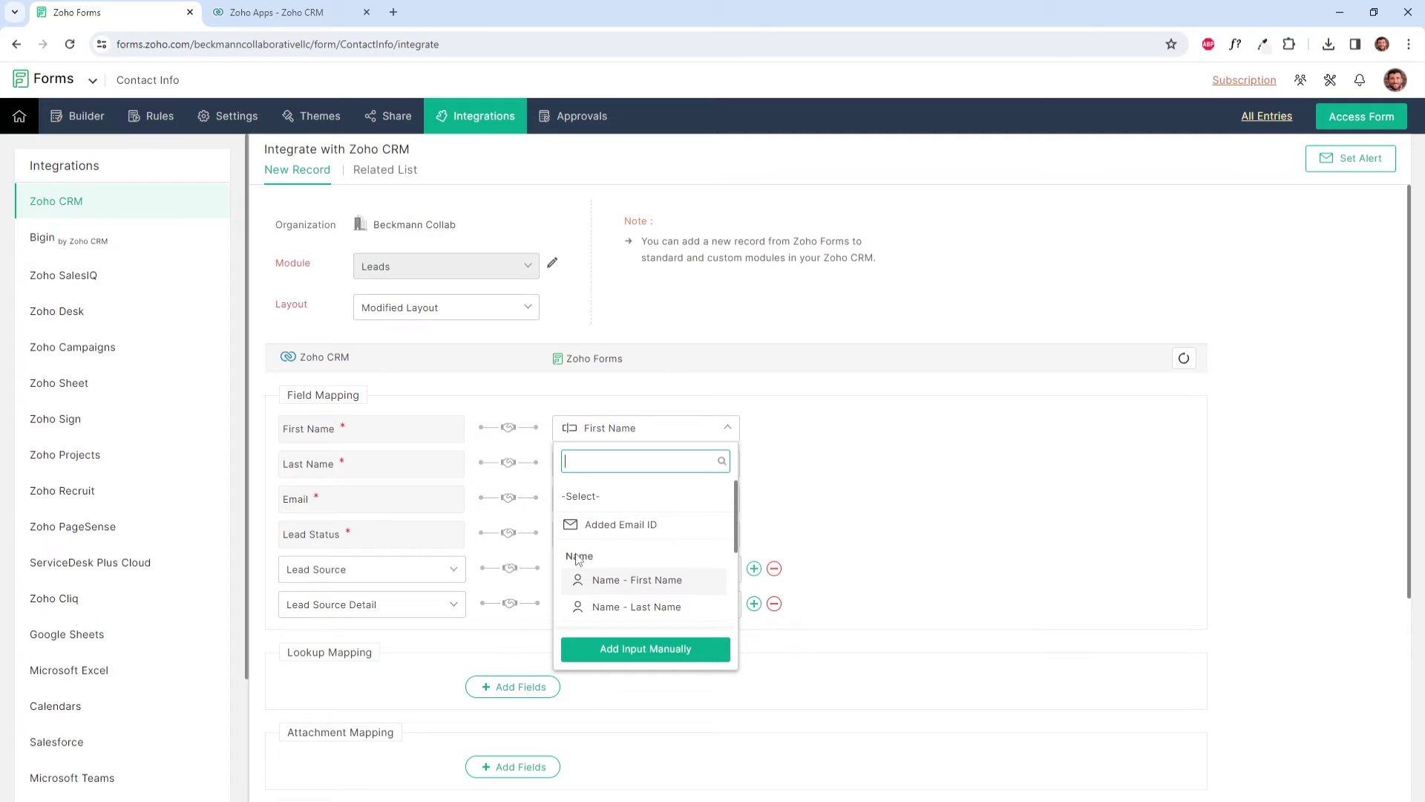
{"action": "left_click", "coordinate": [627, 583]}
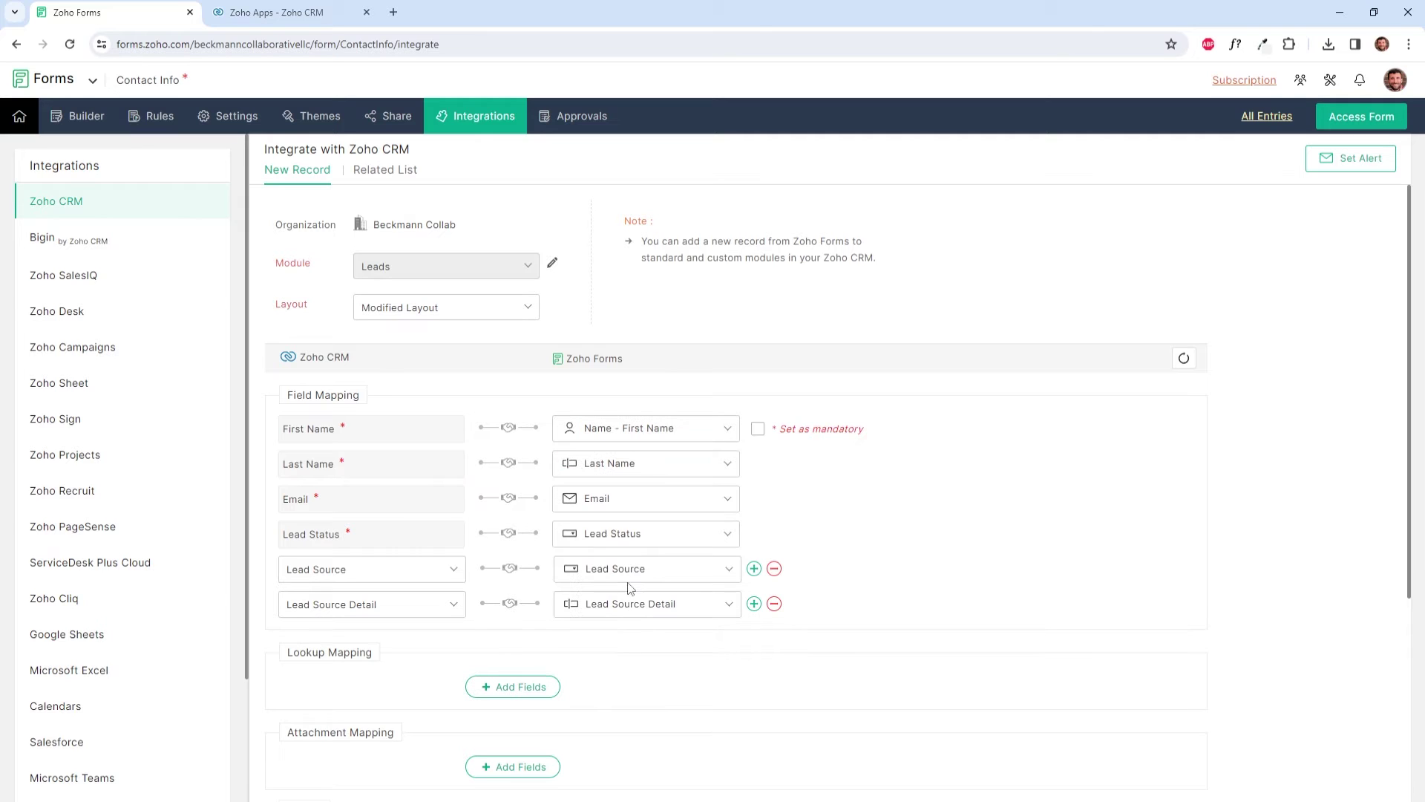
{"action": "left_click", "coordinate": [660, 455]}
{"action": "scroll", "coordinate": [680, 632], "scroll_direction": "down", "scroll_amount": 1}
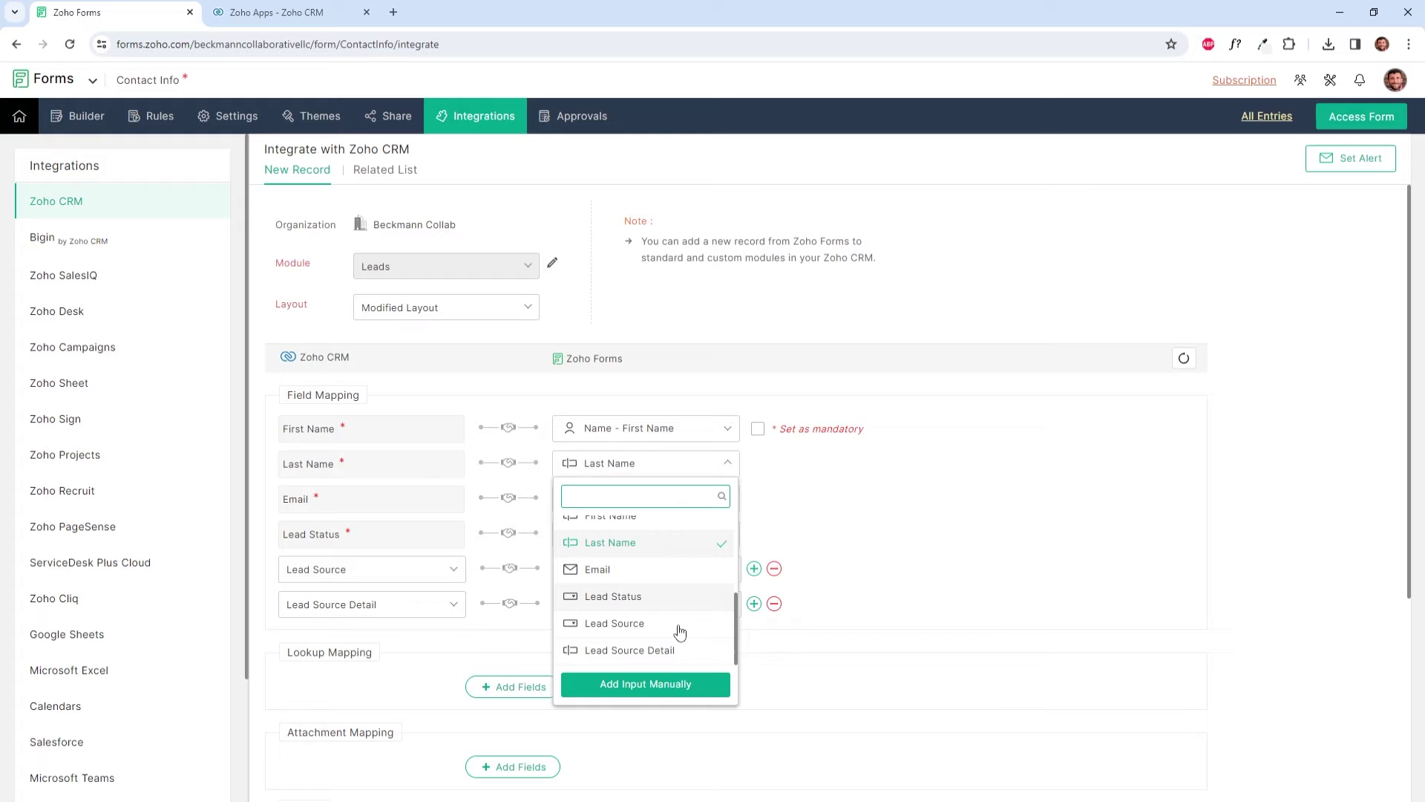
{"action": "scroll", "coordinate": [680, 632], "scroll_direction": "up", "scroll_amount": 3}
{"action": "left_click", "coordinate": [631, 635]}
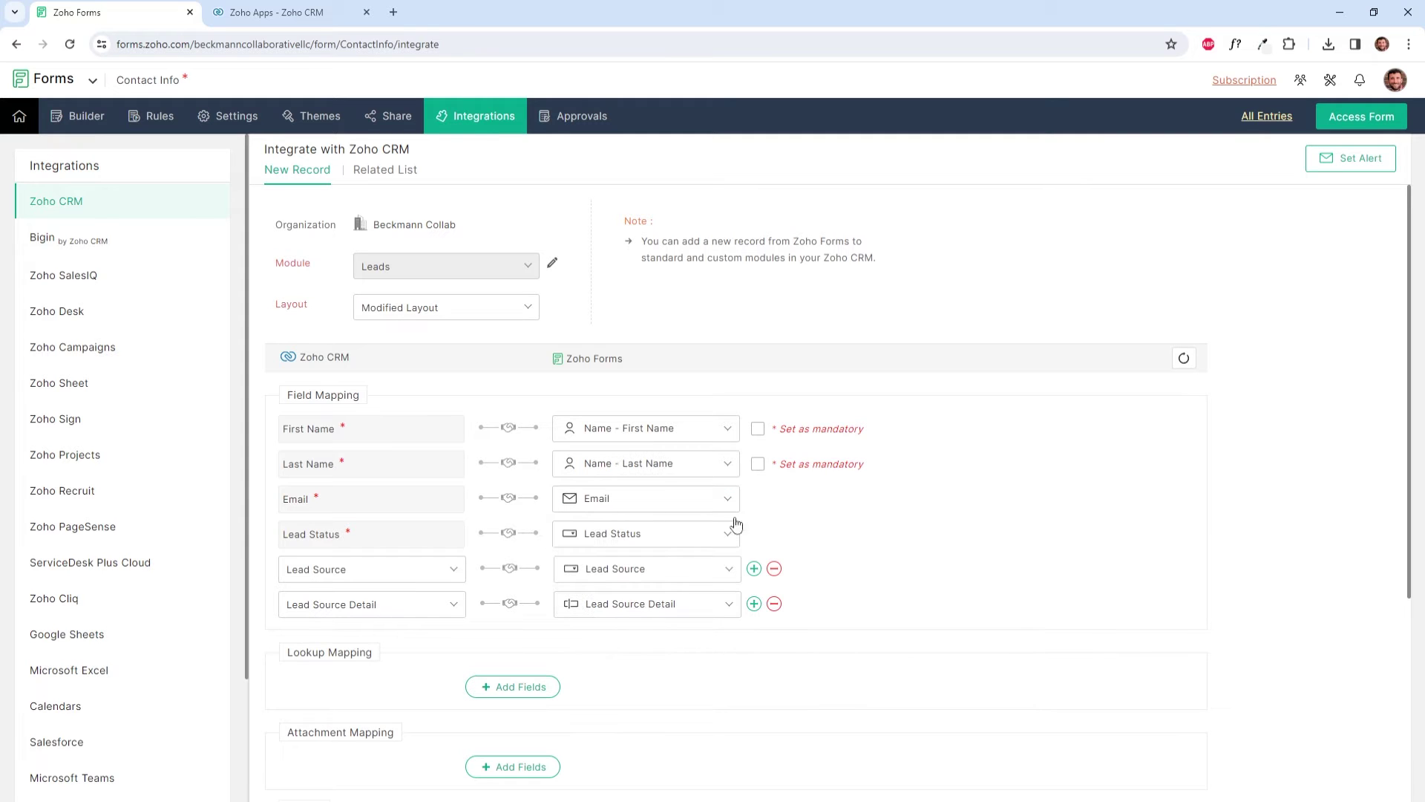
{"action": "left_click", "coordinate": [758, 429]}
{"action": "left_click", "coordinate": [758, 464]}
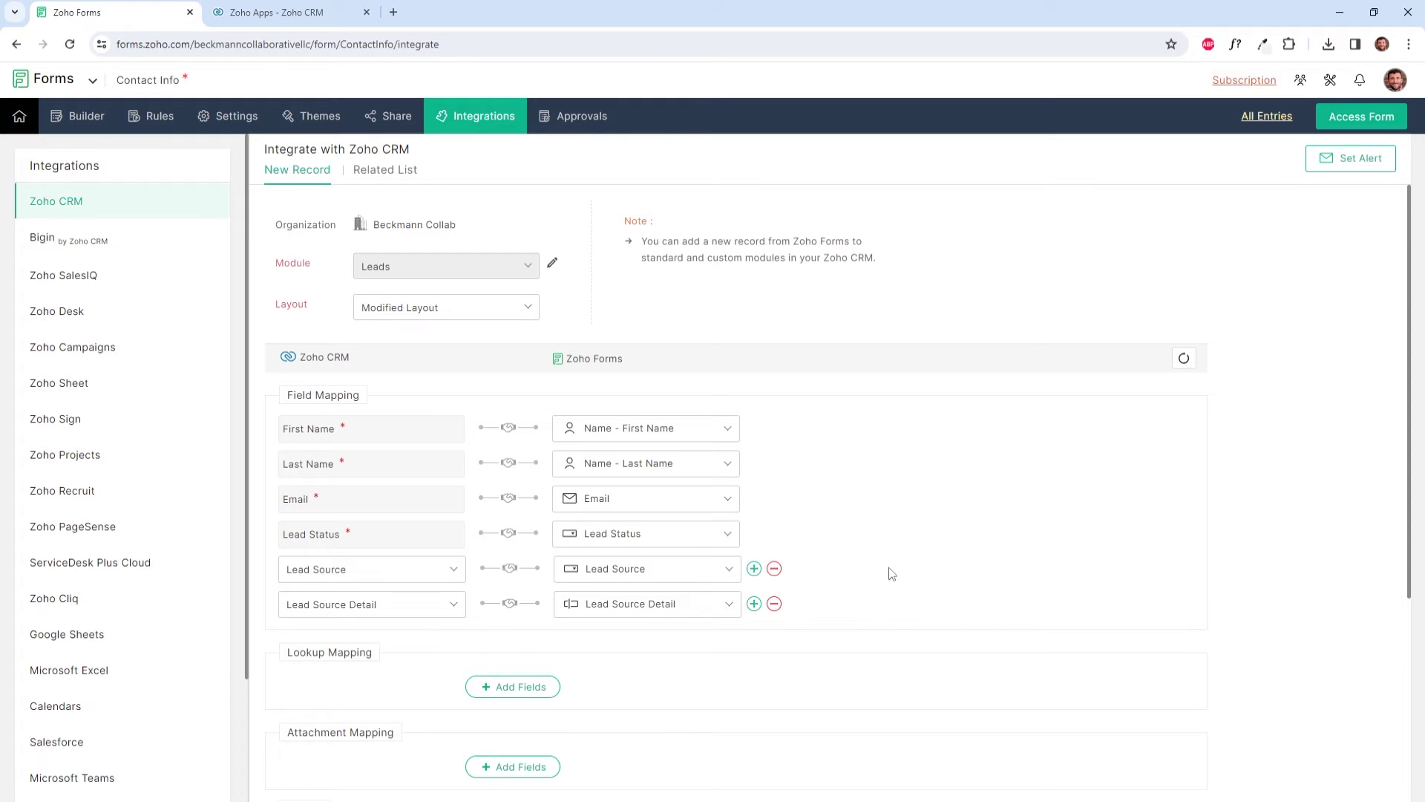
Step: Turn on Upsert Record so existing leads are matched on Email
{"action": "scroll", "coordinate": [943, 599], "scroll_direction": "down", "scroll_amount": 4}
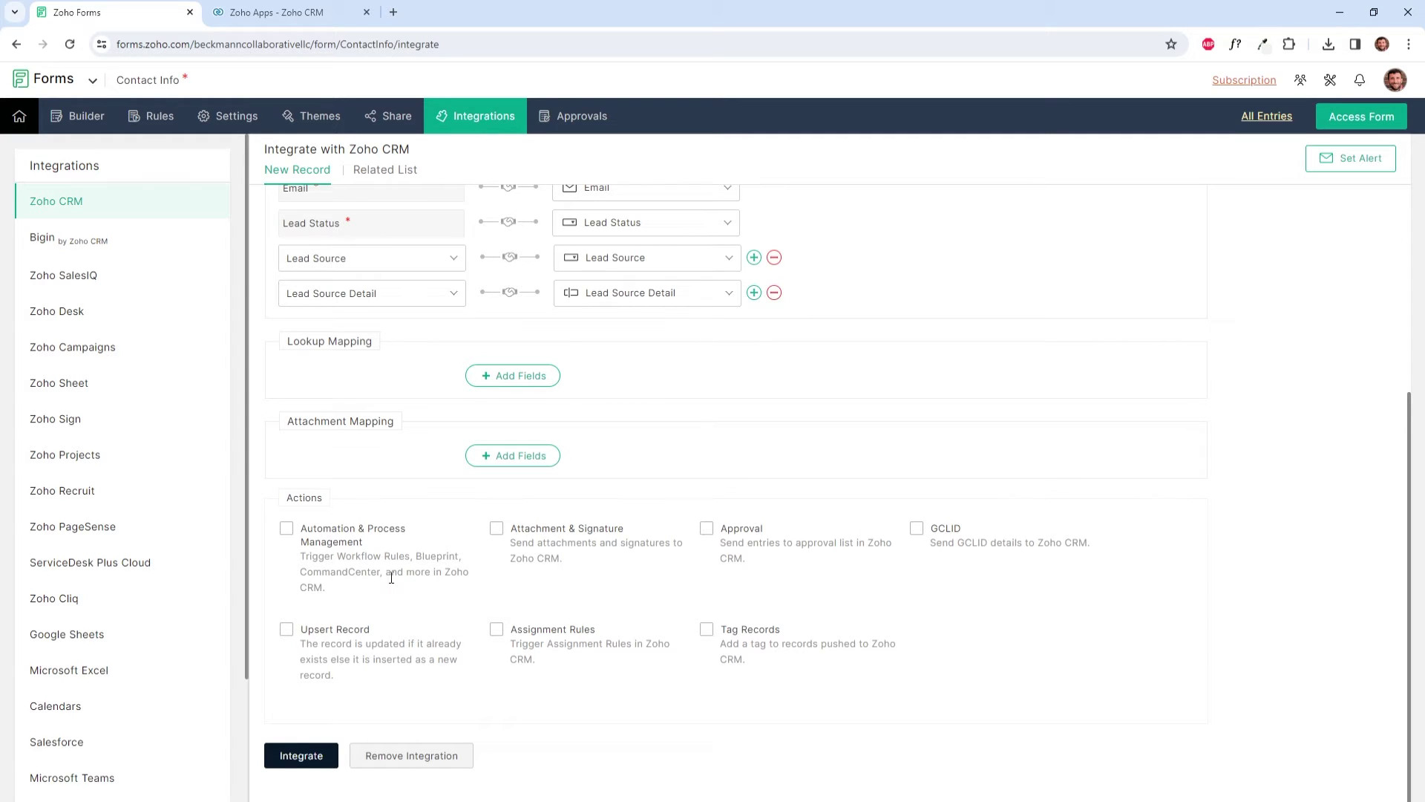
{"action": "scroll", "coordinate": [350, 576], "scroll_direction": "up", "scroll_amount": 4}
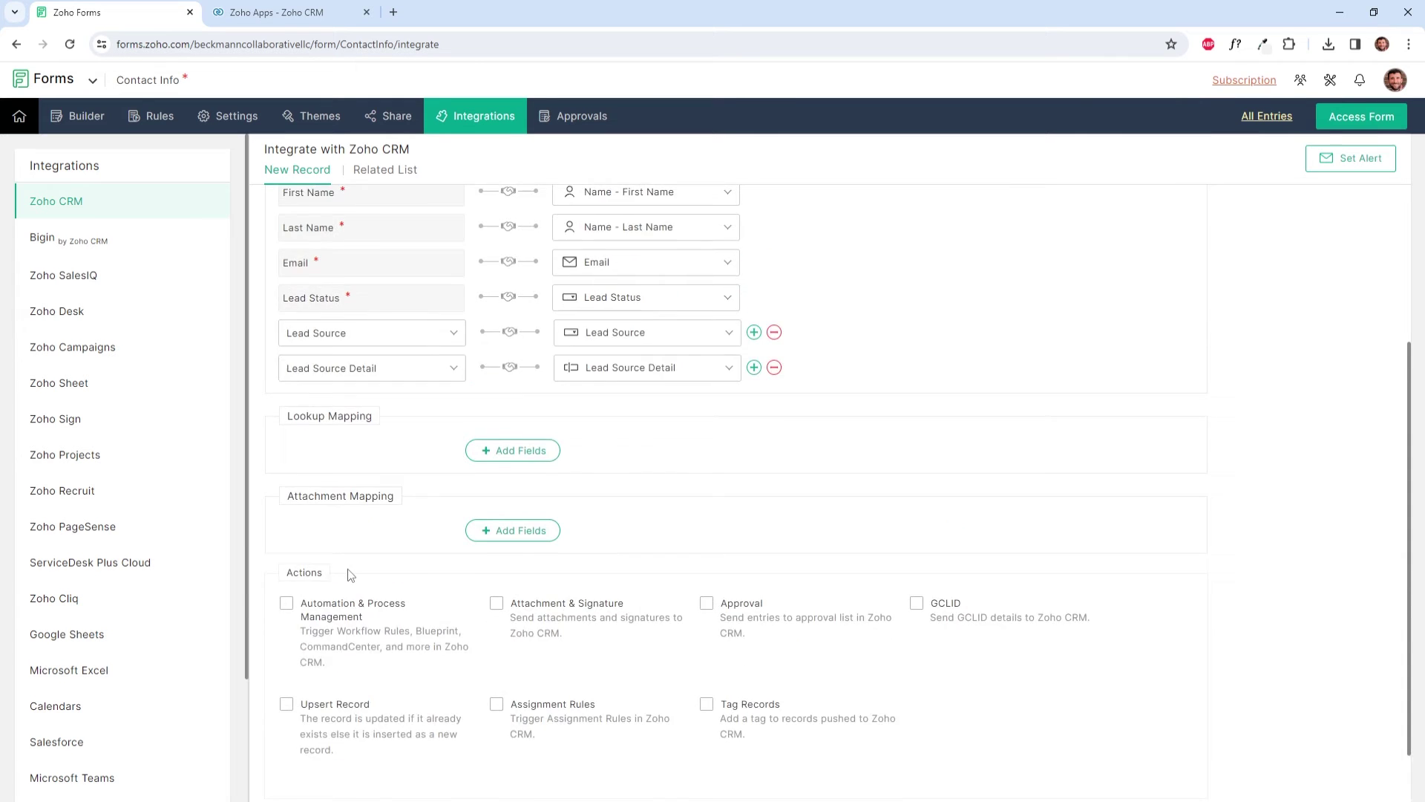
{"action": "scroll", "coordinate": [388, 550], "scroll_direction": "down", "scroll_amount": 4}
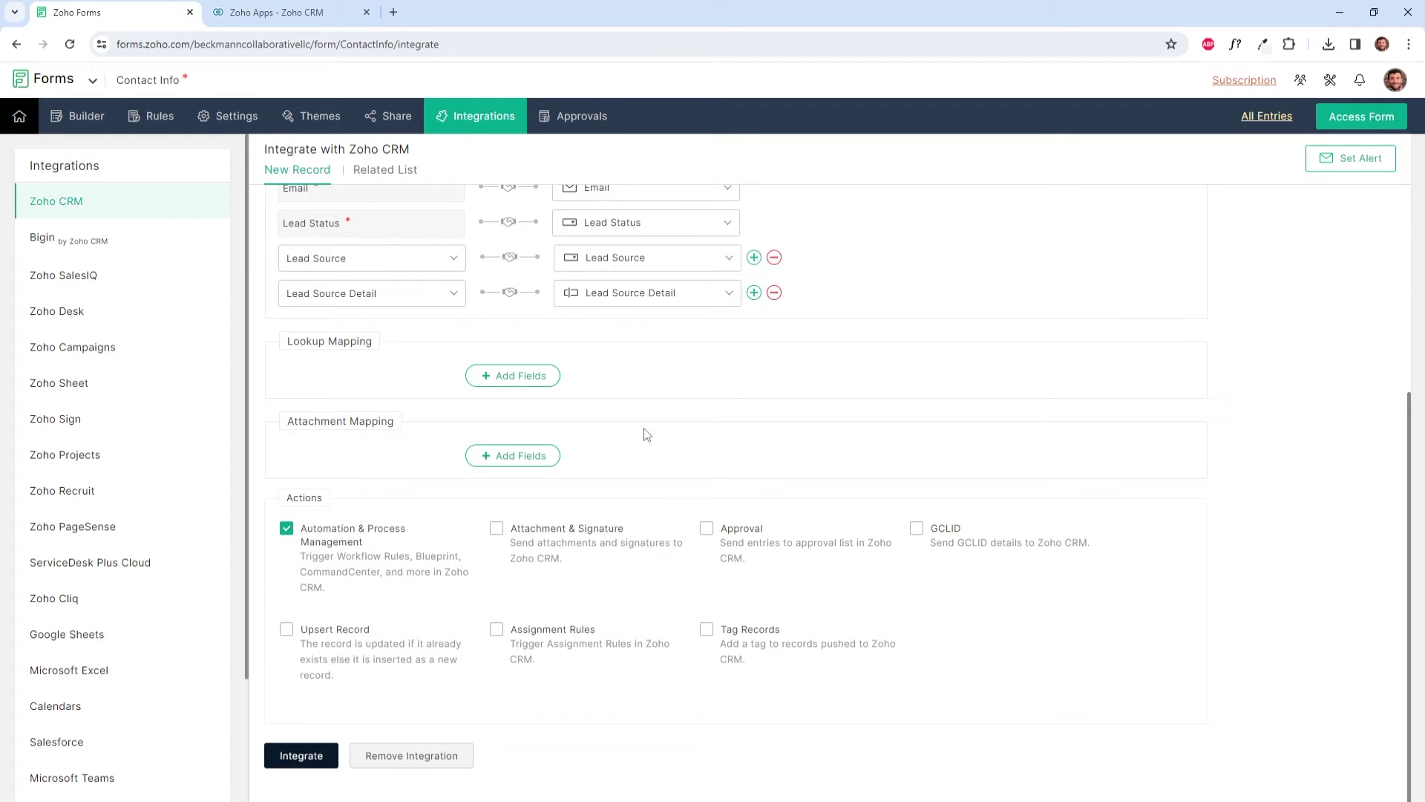
{"action": "scroll", "coordinate": [535, 364], "scroll_direction": "up", "scroll_amount": 3}
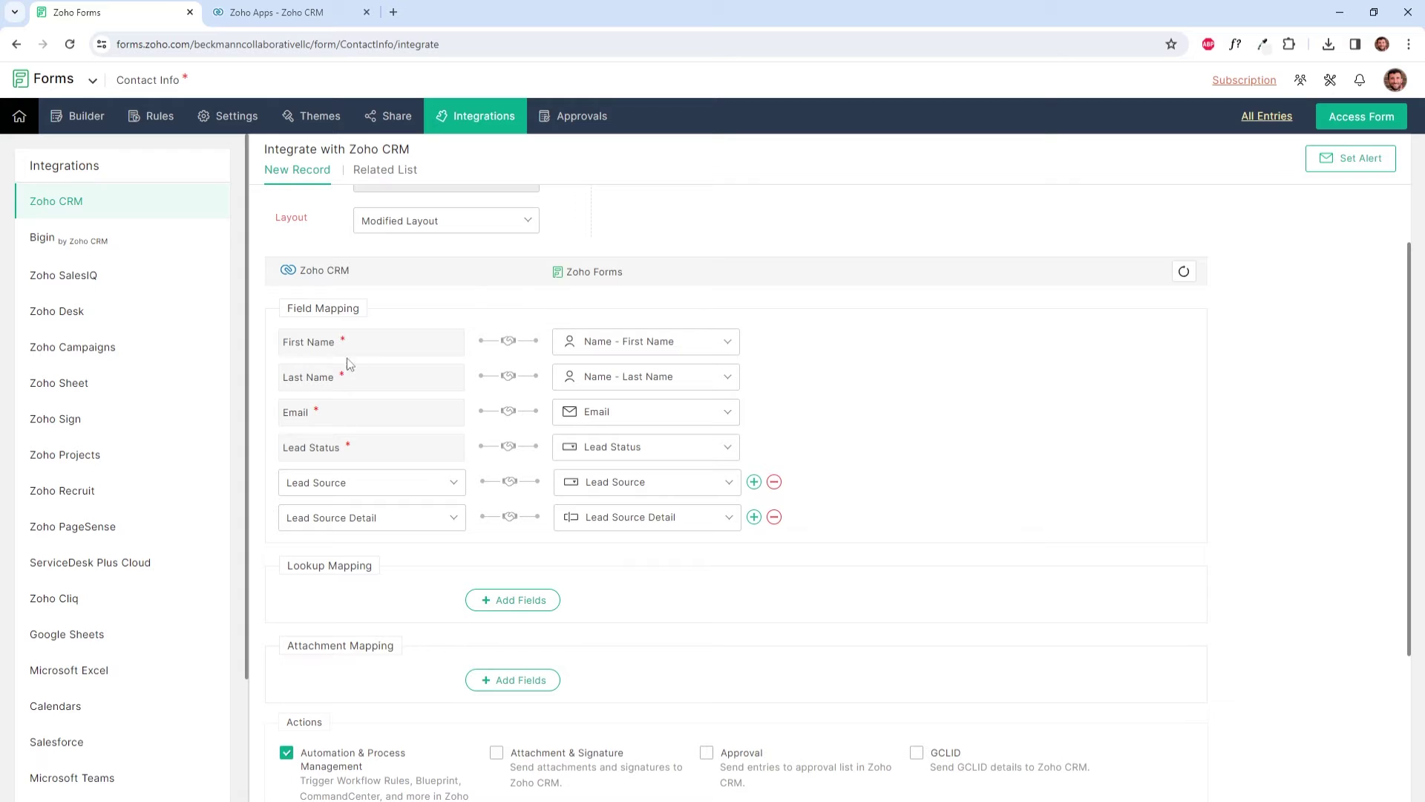
{"action": "scroll", "coordinate": [394, 430], "scroll_direction": "down", "scroll_amount": 3}
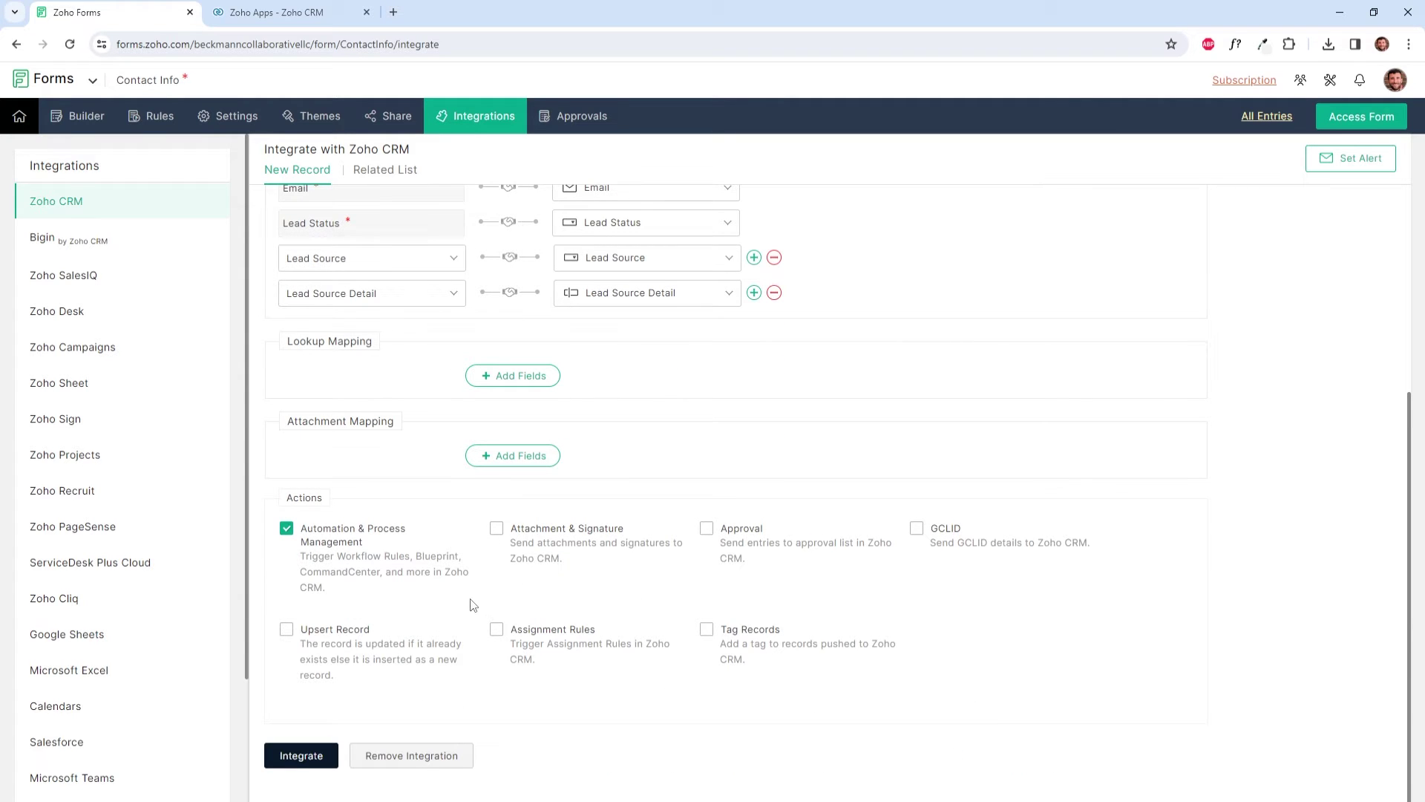
{"action": "left_click", "coordinate": [286, 629]}
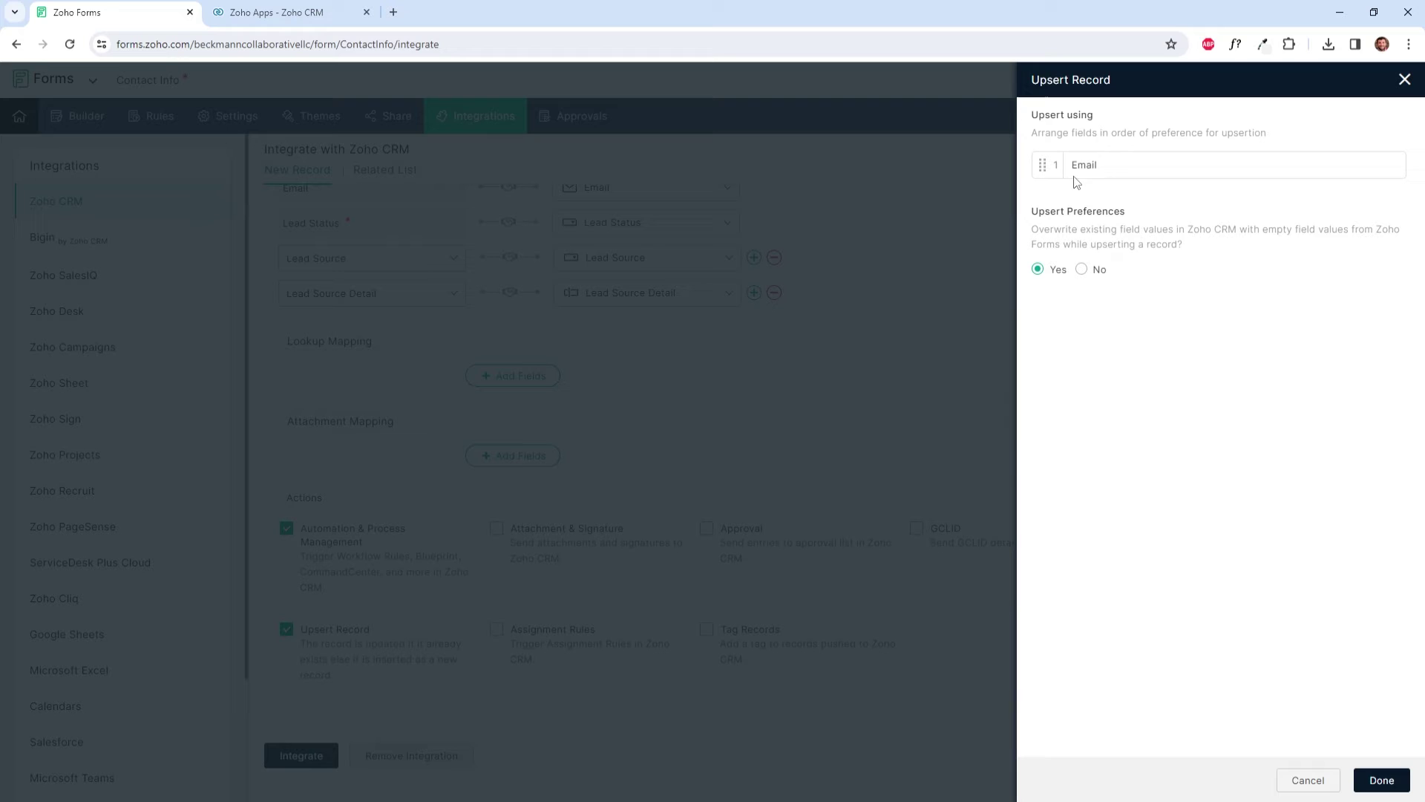
{"action": "left_click", "coordinate": [1392, 788]}
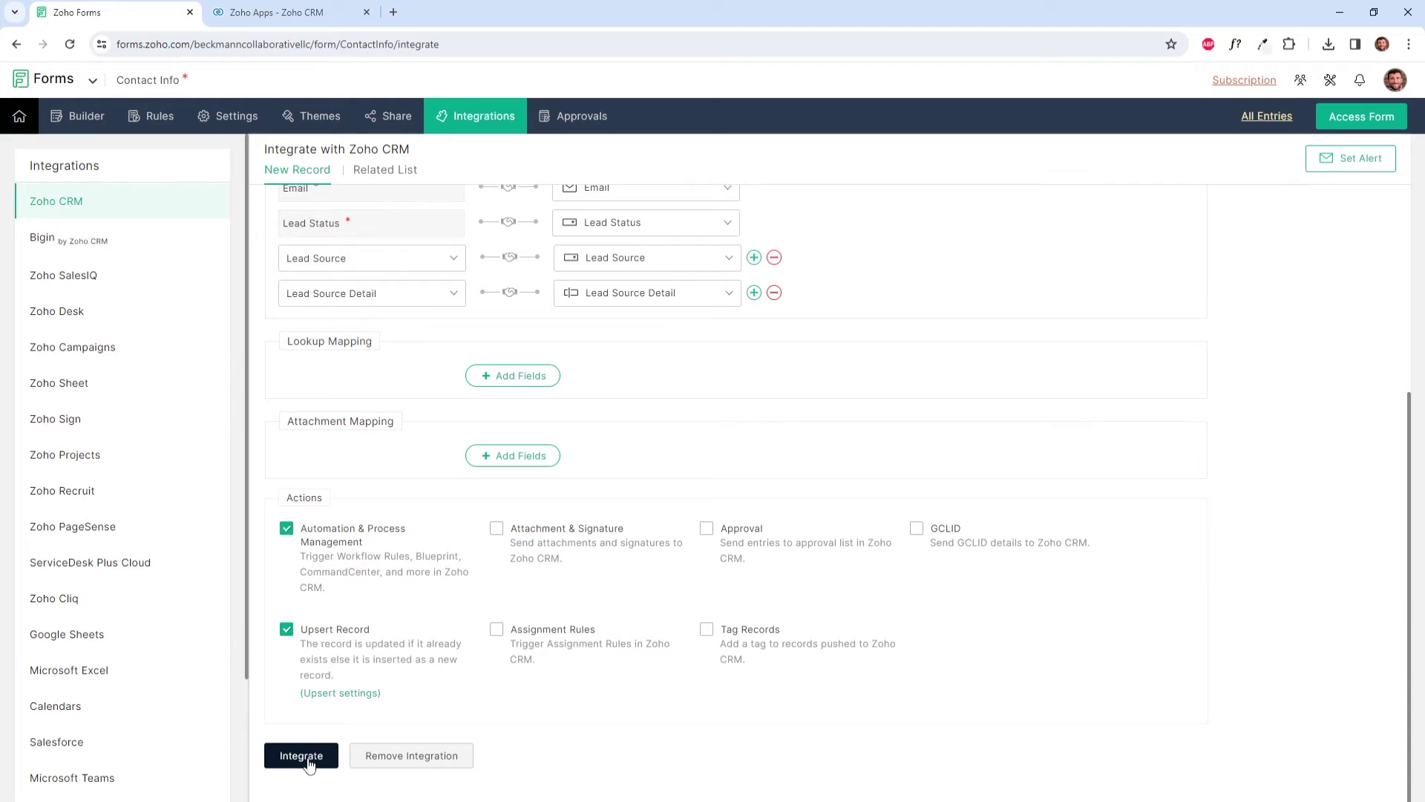
Step: Save the CRM integration and delete the standalone First Name and Last Name fields
{"action": "left_click", "coordinate": [305, 755]}
{"action": "left_click", "coordinate": [85, 119]}
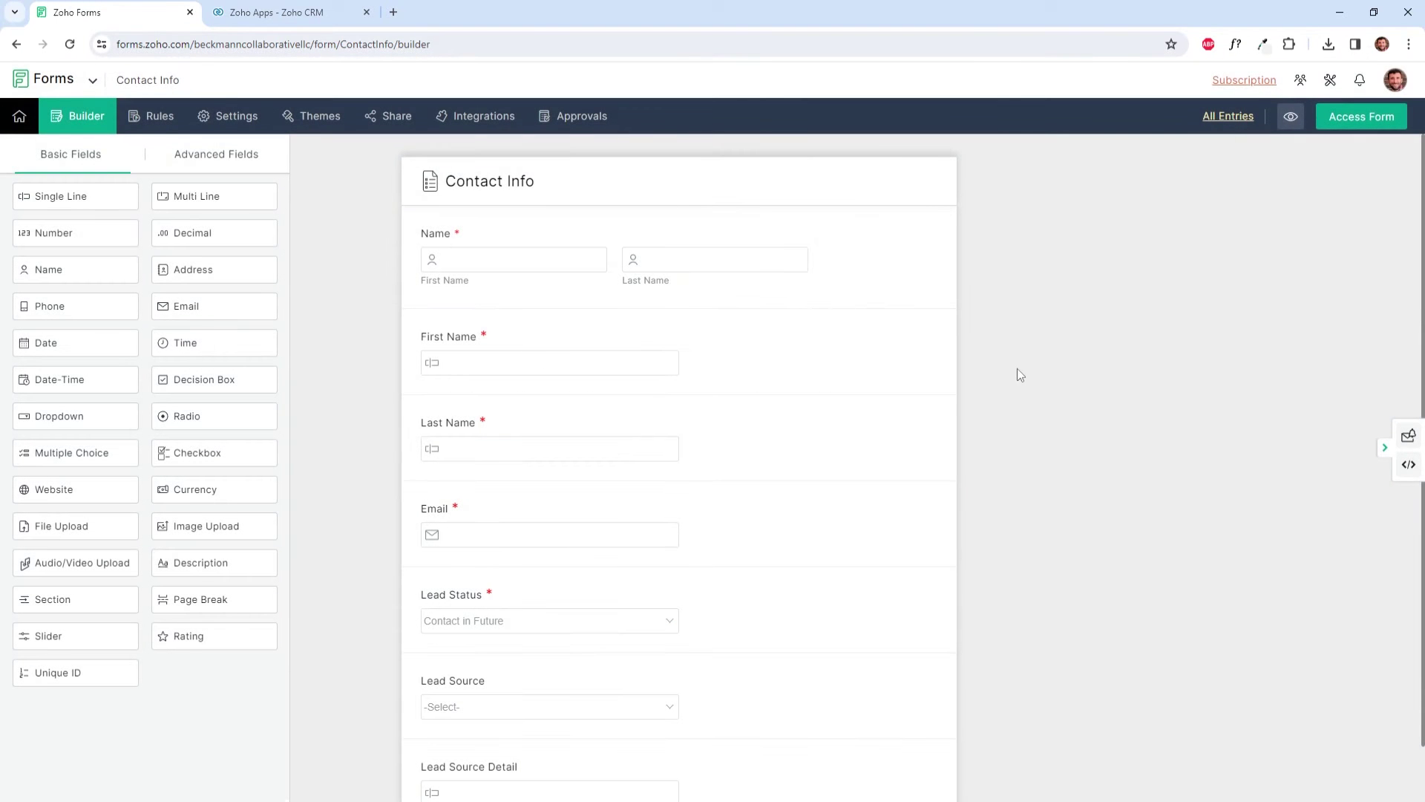
{"action": "left_click", "coordinate": [971, 377]}
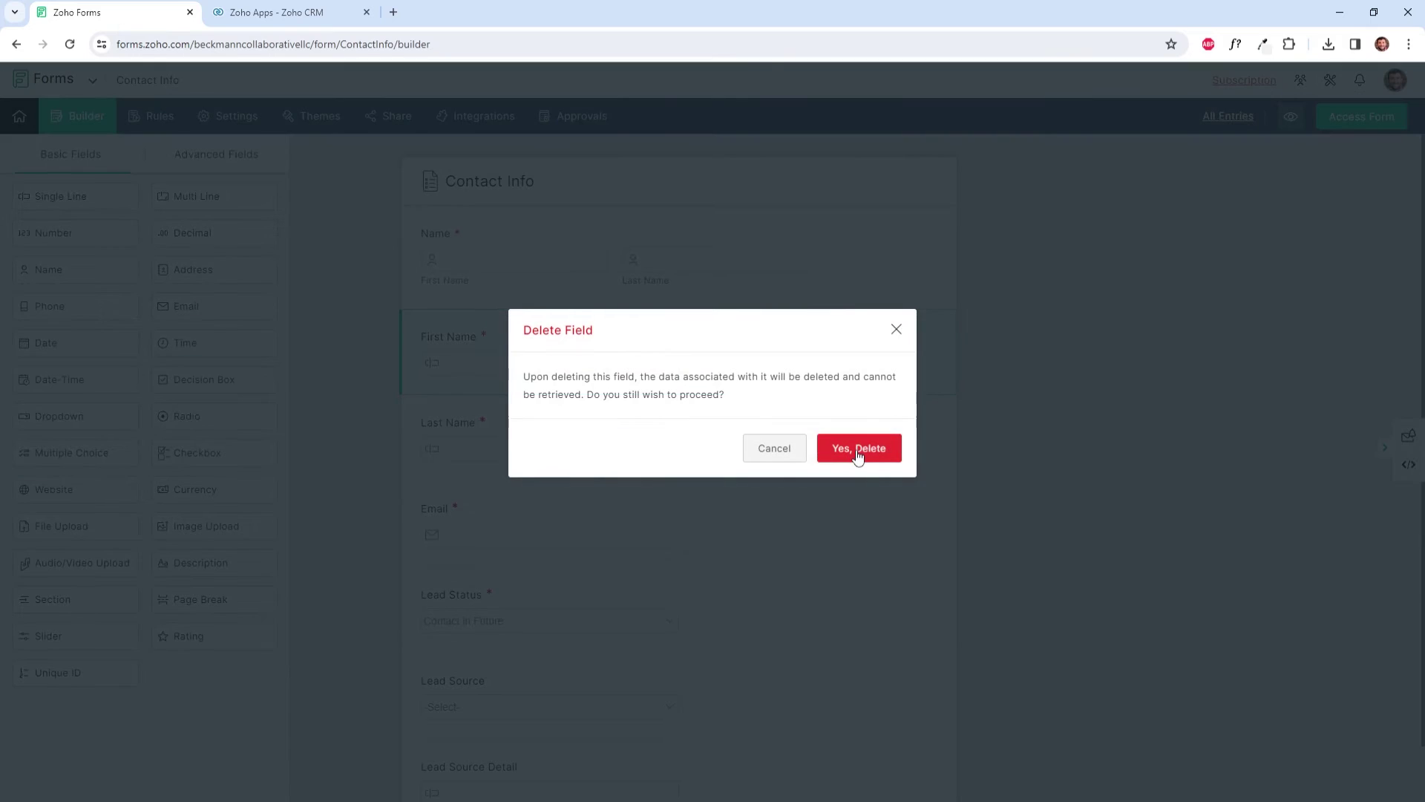
{"action": "left_click", "coordinate": [859, 451]}
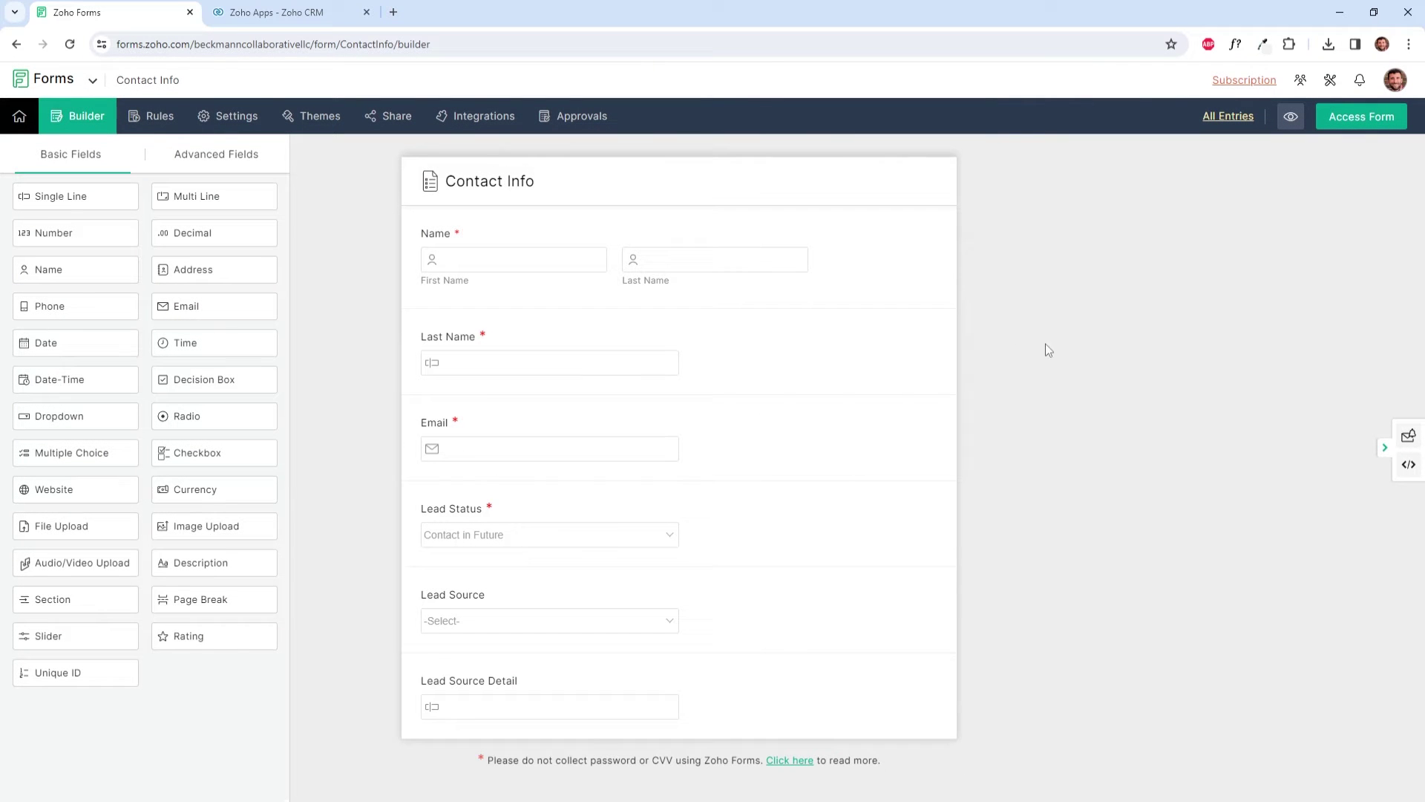
{"action": "left_click", "coordinate": [969, 377]}
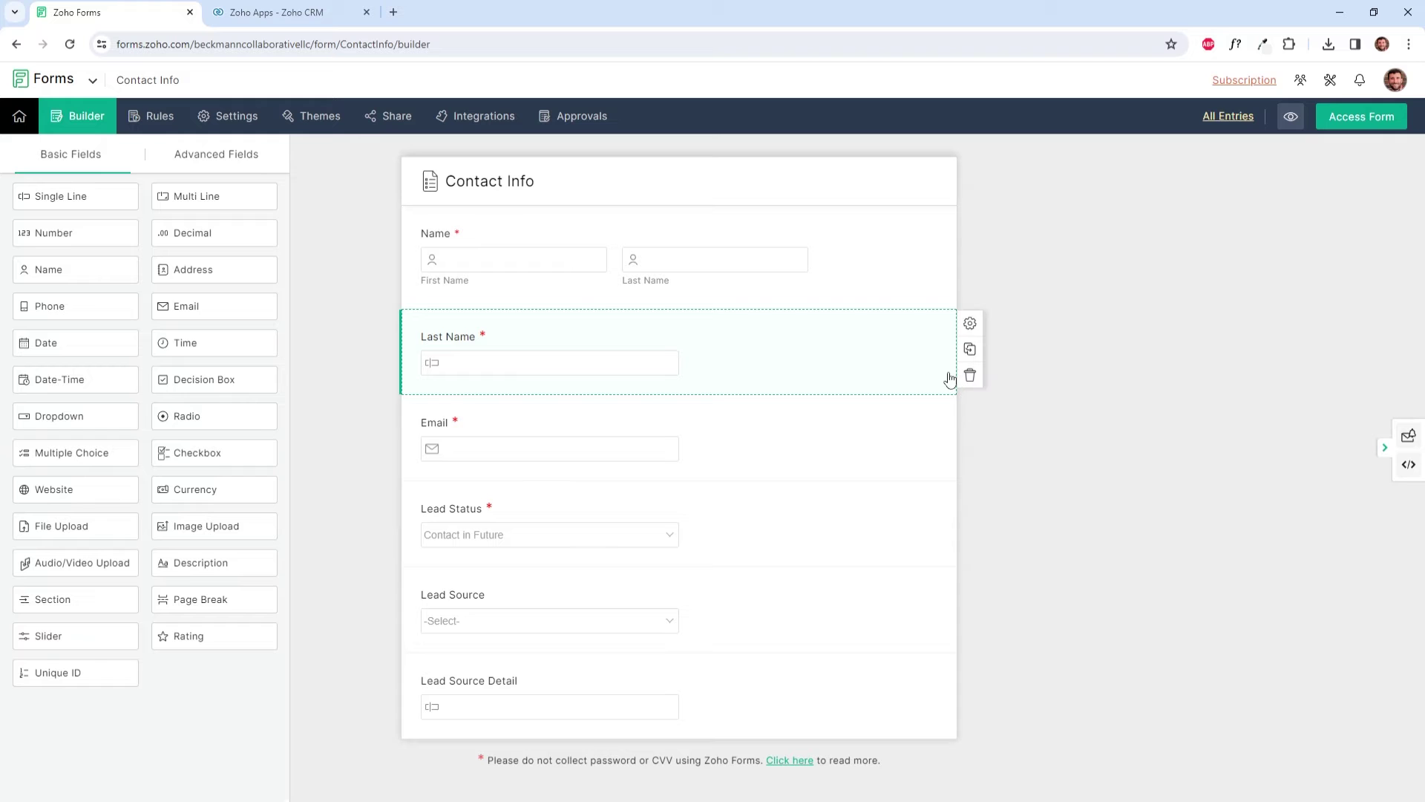
{"action": "left_click", "coordinate": [965, 377]}
{"action": "left_click", "coordinate": [863, 448]}
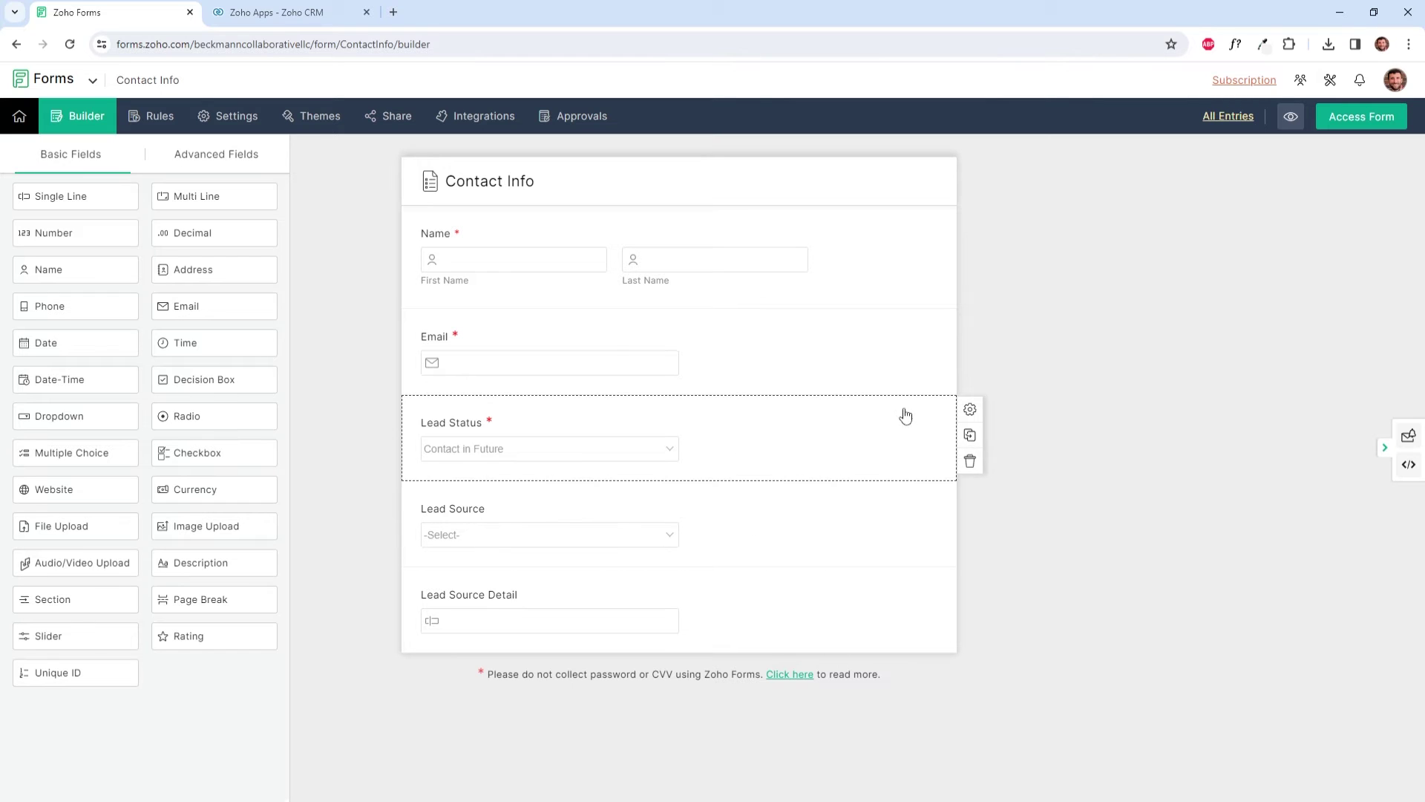
Step: Set the Lead Status field to Hide Field and save it
{"action": "left_click", "coordinate": [971, 412]}
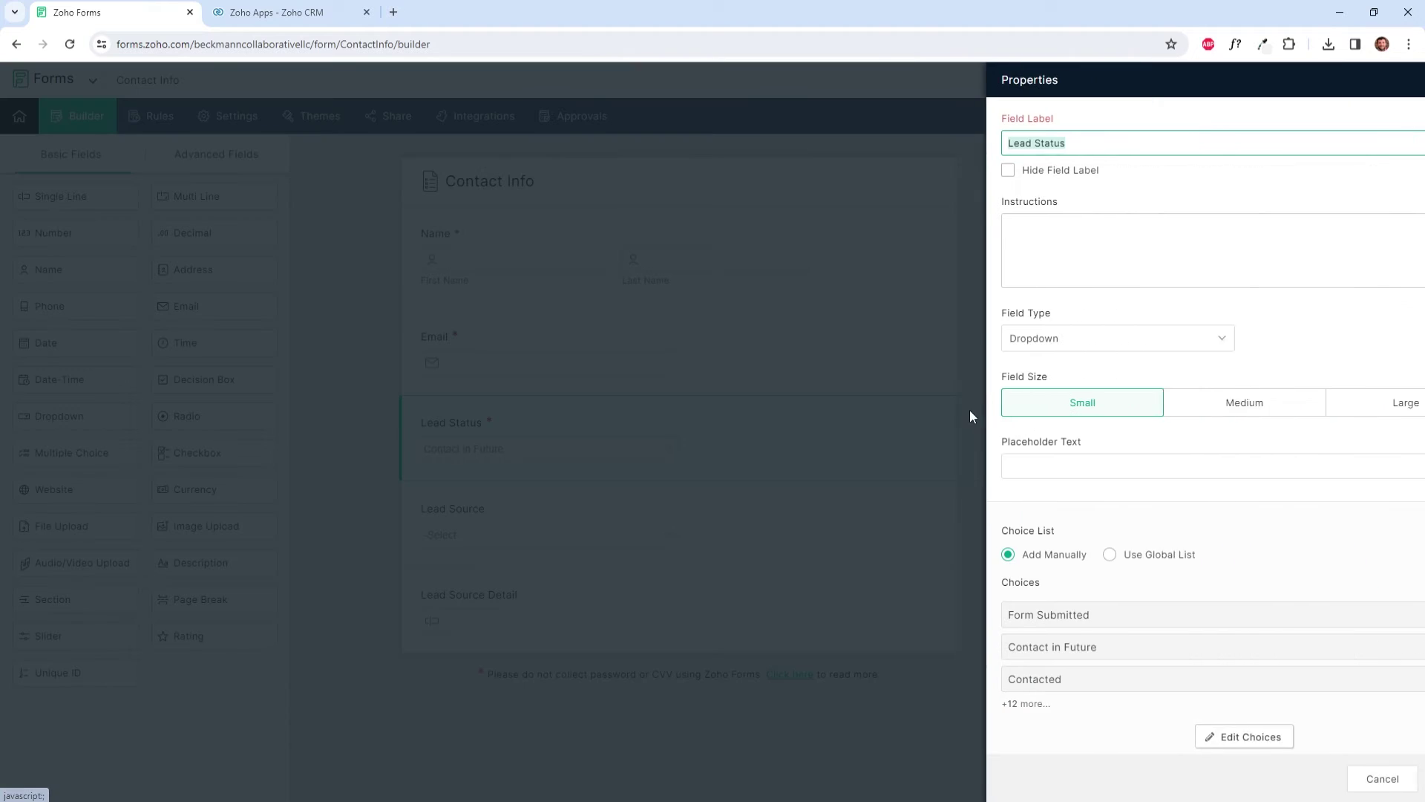
{"action": "scroll", "coordinate": [1013, 512], "scroll_direction": "down", "scroll_amount": 4}
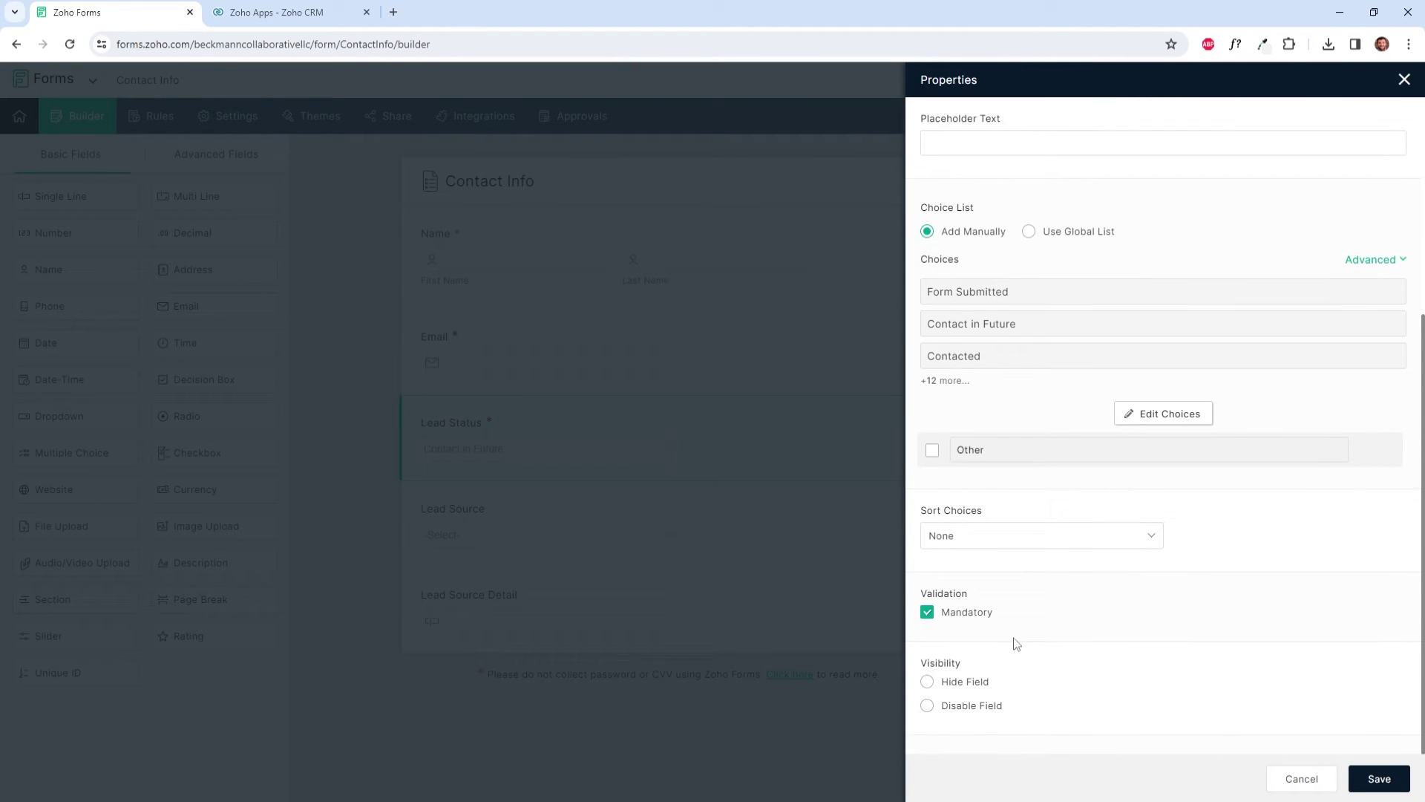
{"action": "left_click", "coordinate": [927, 681]}
{"action": "left_click", "coordinate": [1379, 779]}
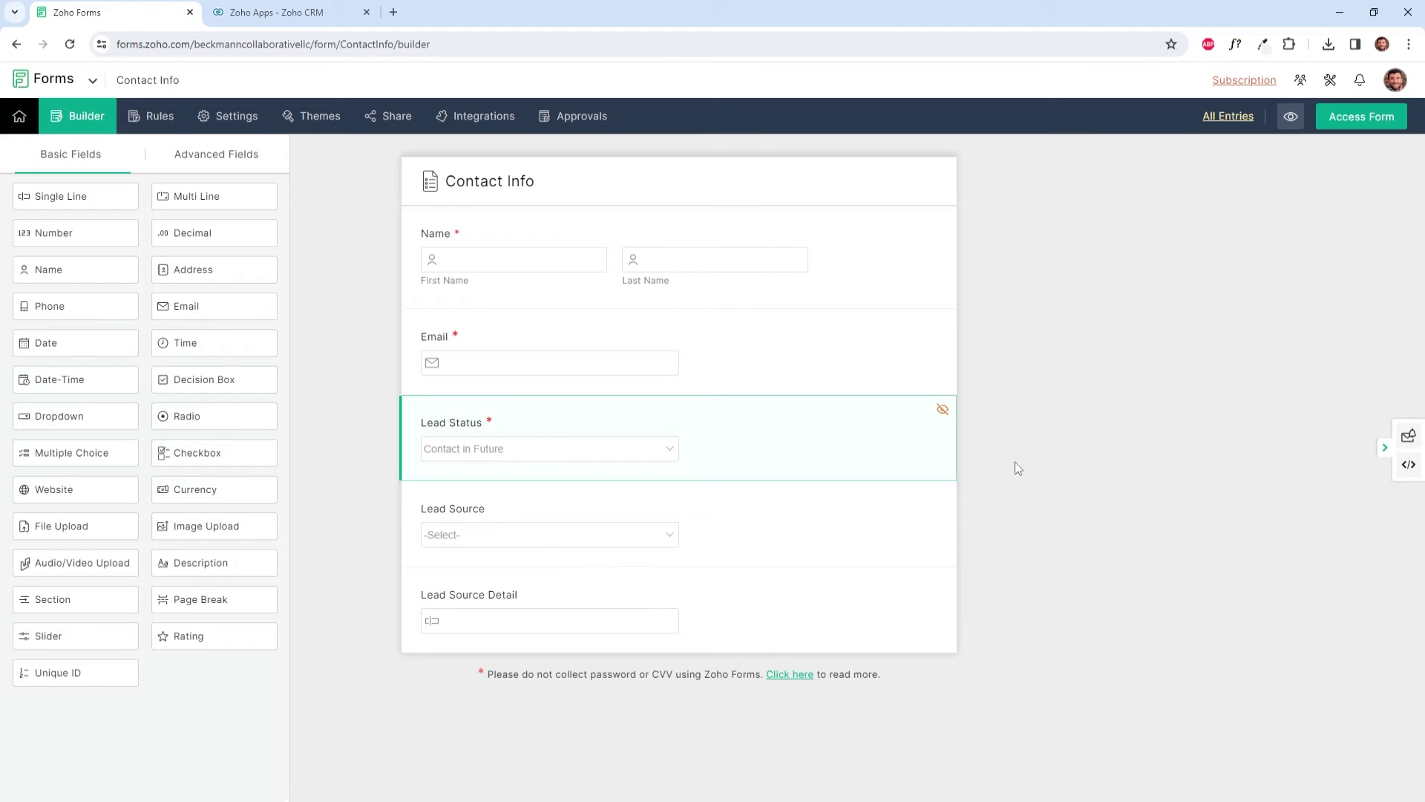
Step: Hide the Lead Source and Lead Source Detail fields, saving each one
{"action": "left_click", "coordinate": [967, 499]}
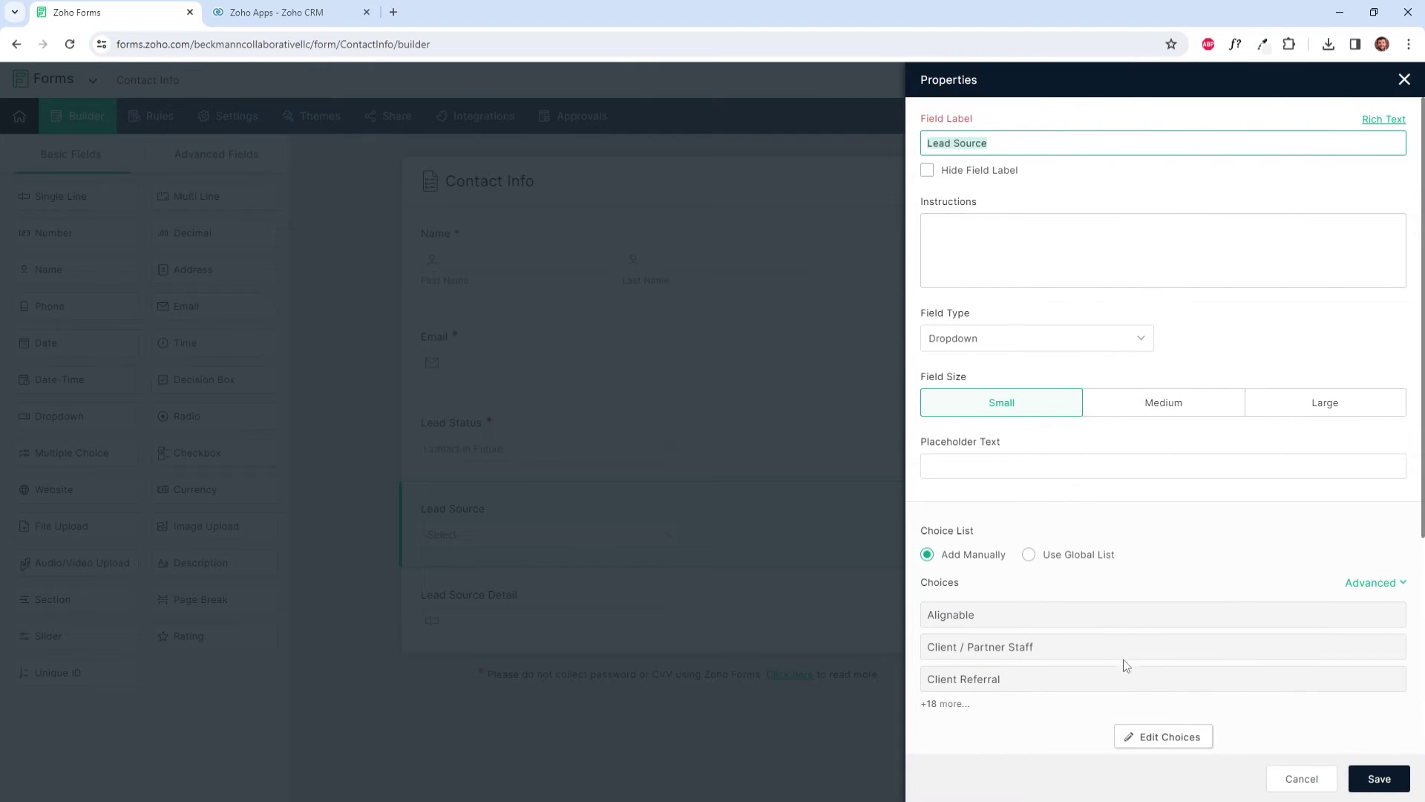
{"action": "scroll", "coordinate": [1171, 621], "scroll_direction": "down", "scroll_amount": 4}
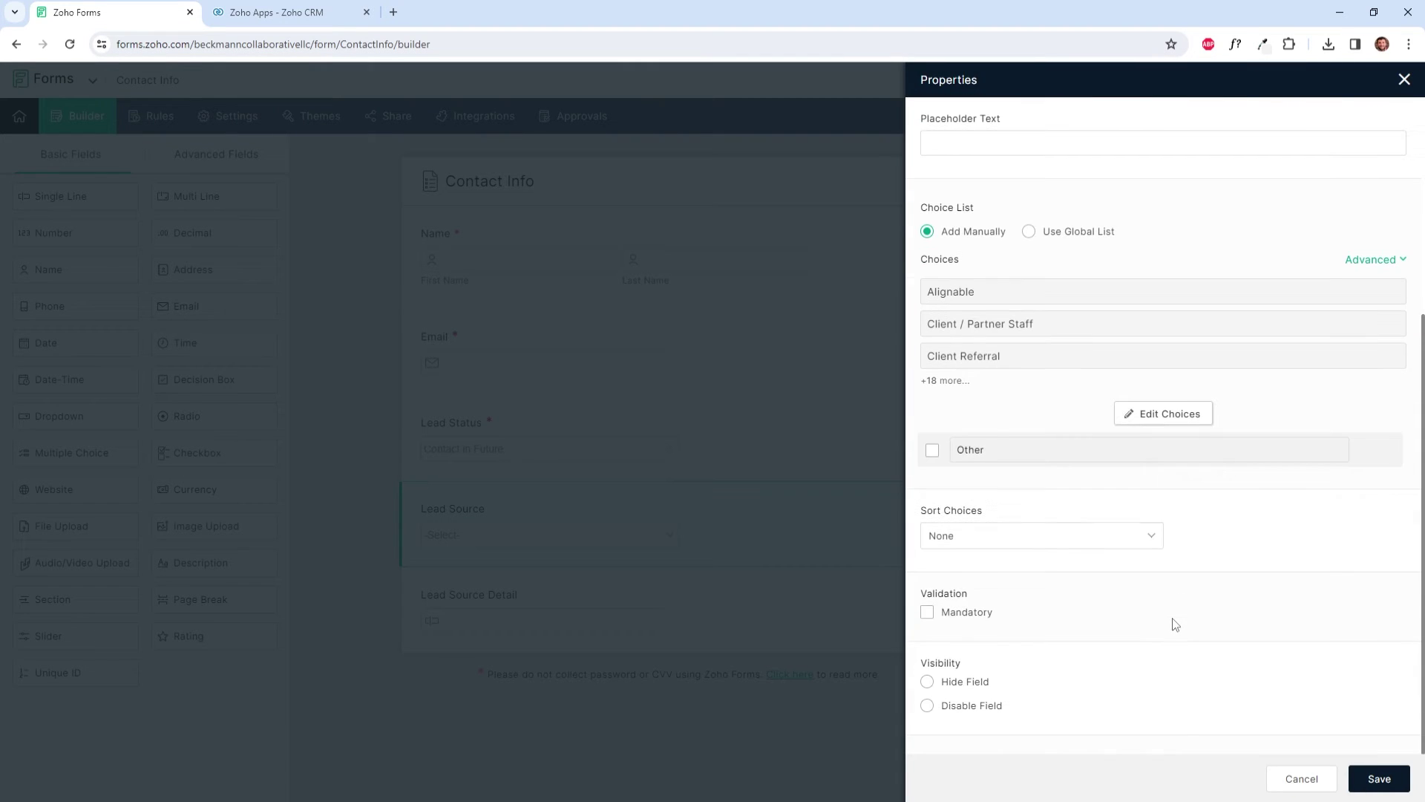
{"action": "left_click", "coordinate": [961, 685]}
{"action": "left_click", "coordinate": [1374, 778]}
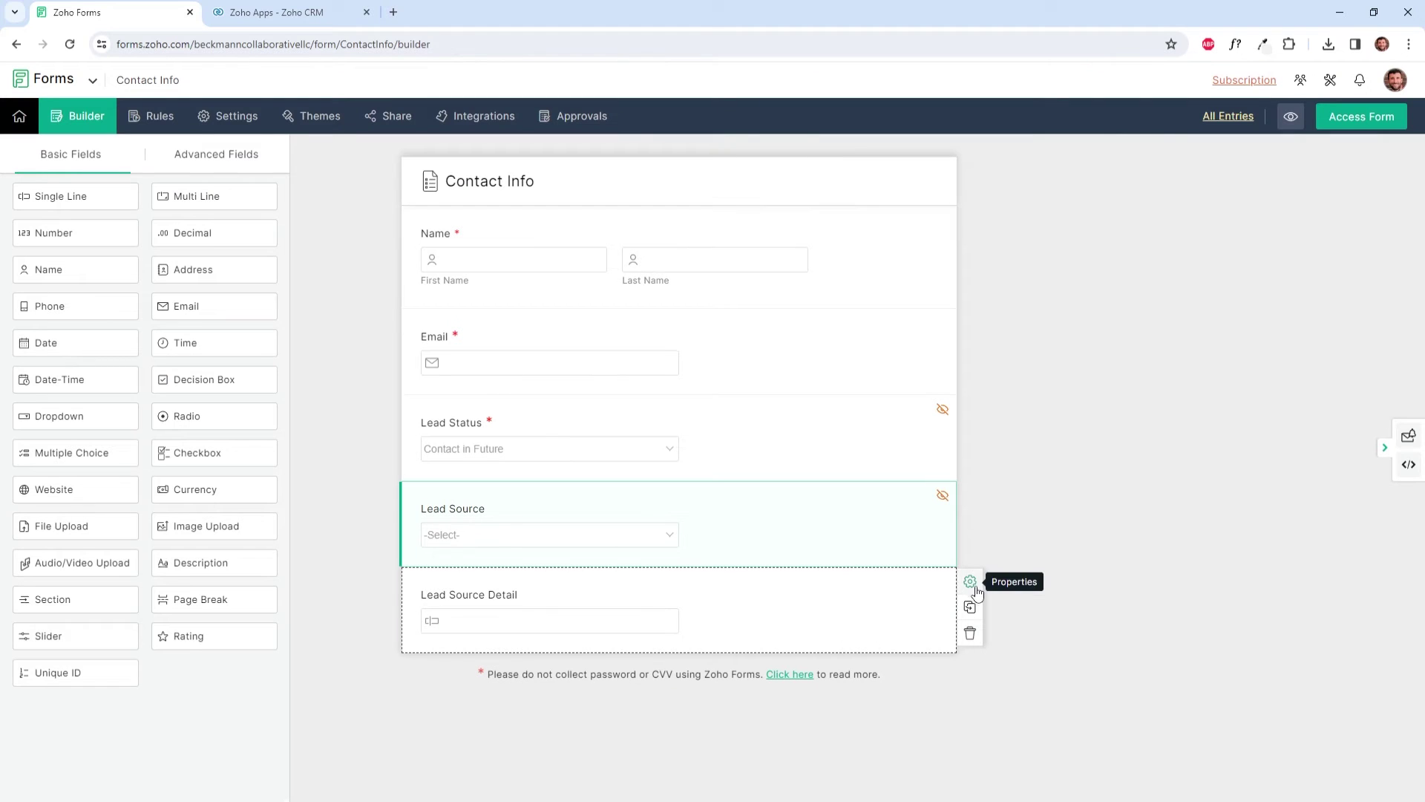
{"action": "left_click", "coordinate": [973, 583]}
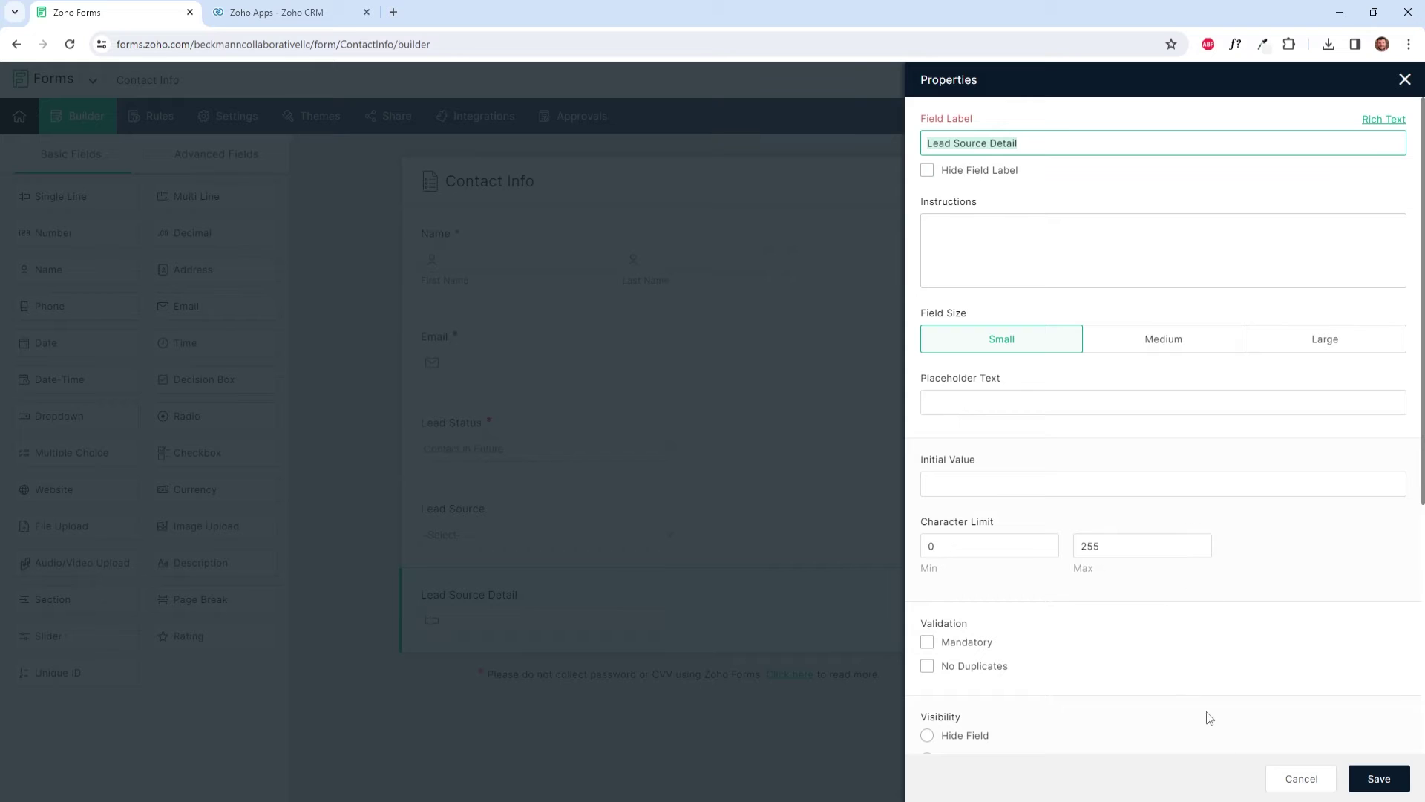
{"action": "left_click", "coordinate": [971, 737]}
{"action": "left_click", "coordinate": [1360, 780]}
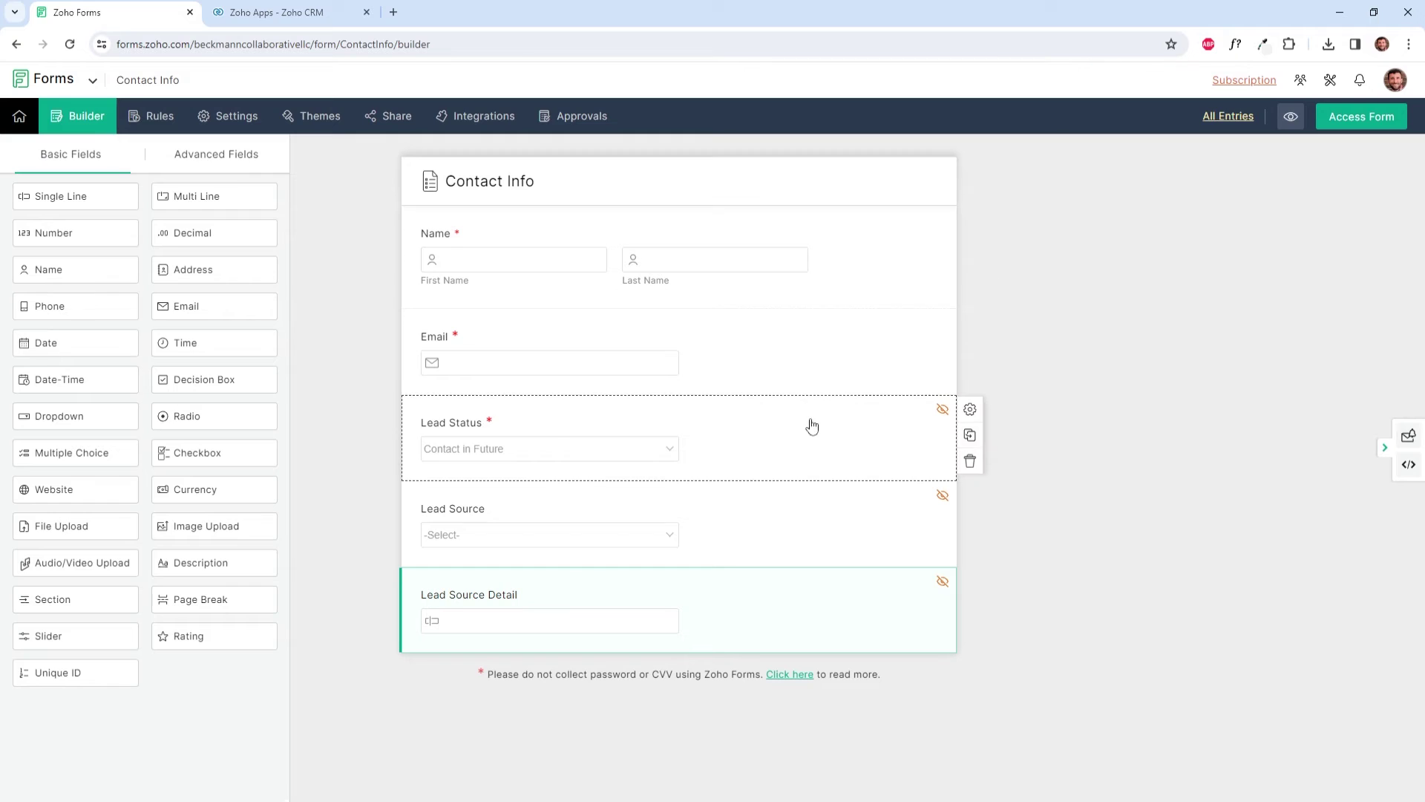
{"action": "left_click", "coordinate": [833, 461]}
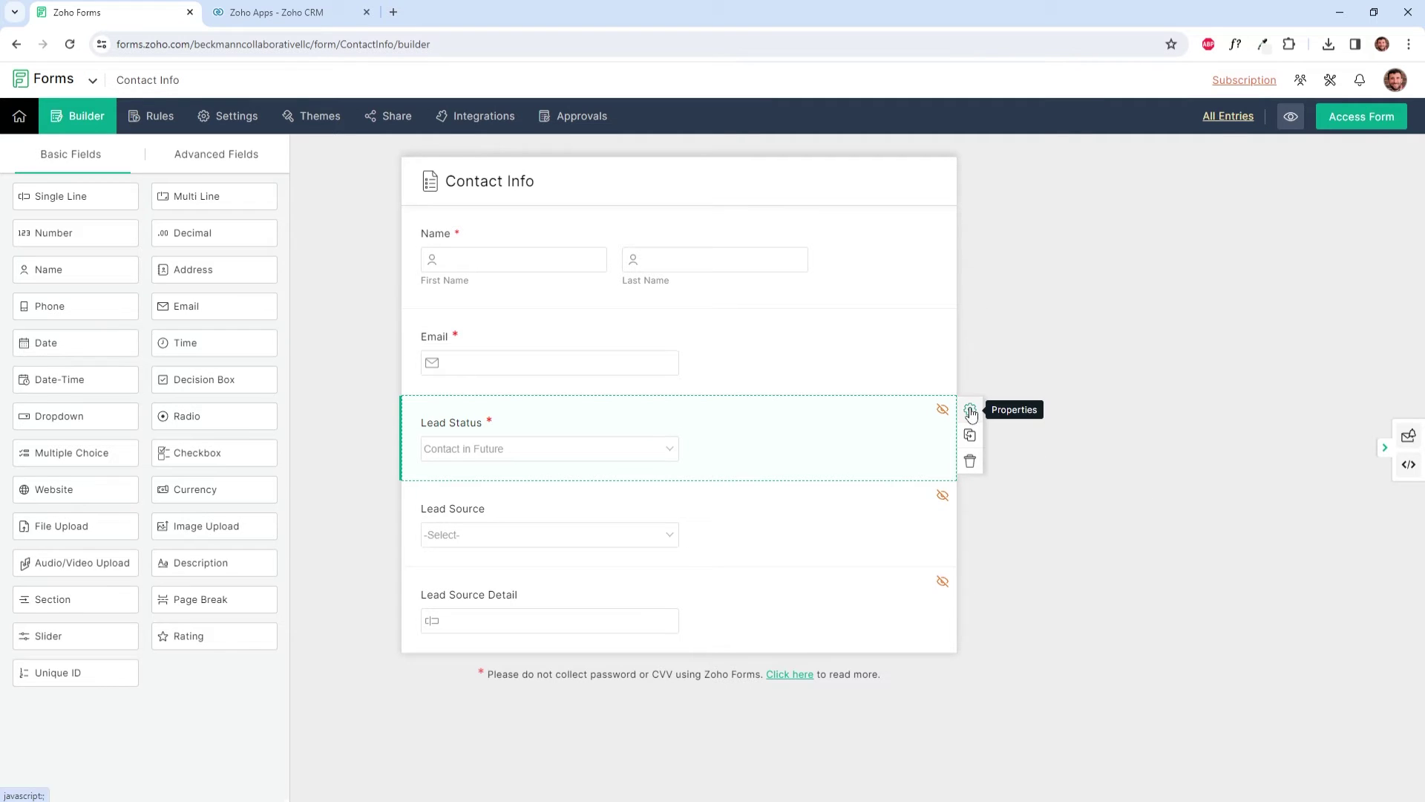
Step: Edit the Lead Status choices to make Form Submitted the default, replacing Contact in Future, and save
{"action": "left_click", "coordinate": [970, 410]}
{"action": "left_click", "coordinate": [995, 624]}
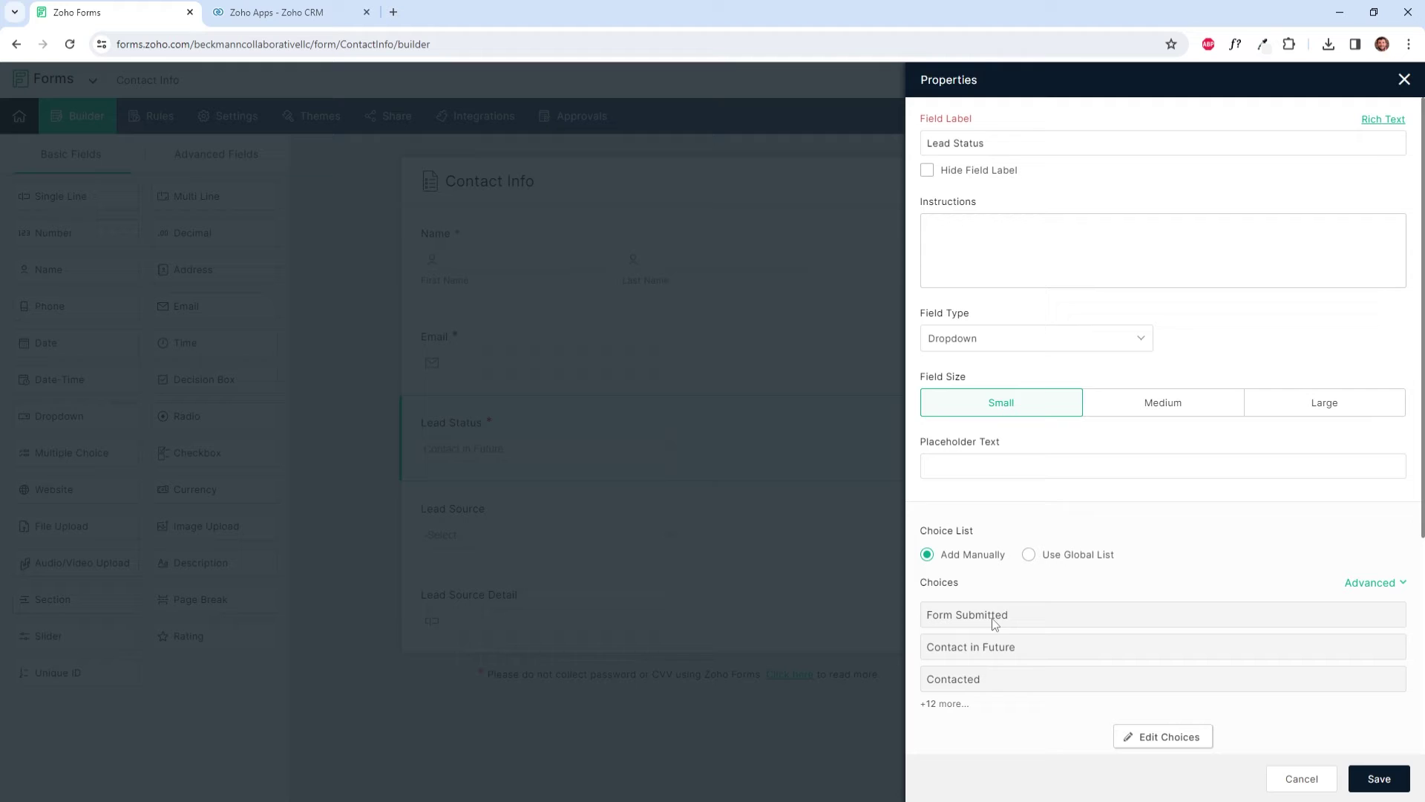
{"action": "scroll", "coordinate": [1254, 582], "scroll_direction": "down", "scroll_amount": 1}
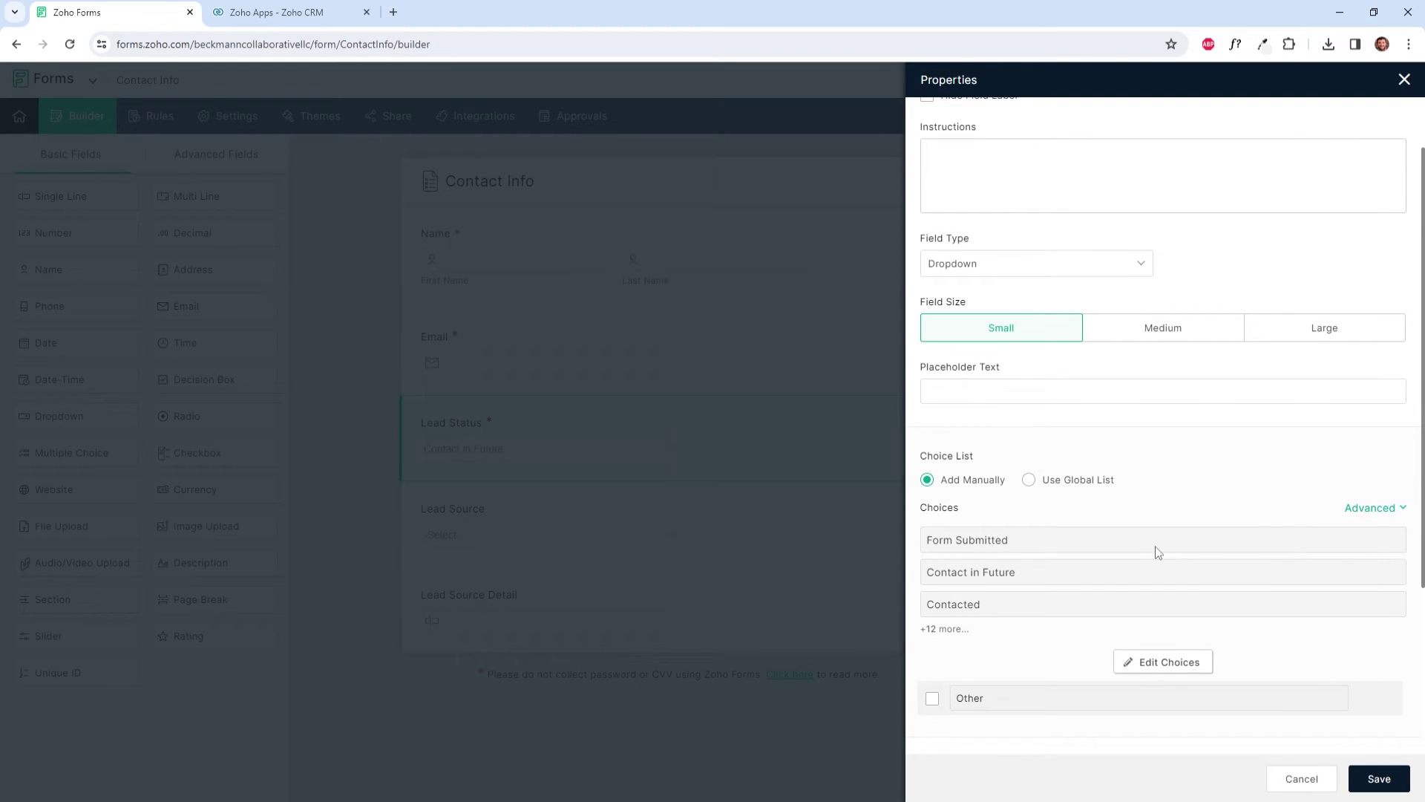
{"action": "left_click", "coordinate": [1142, 666]}
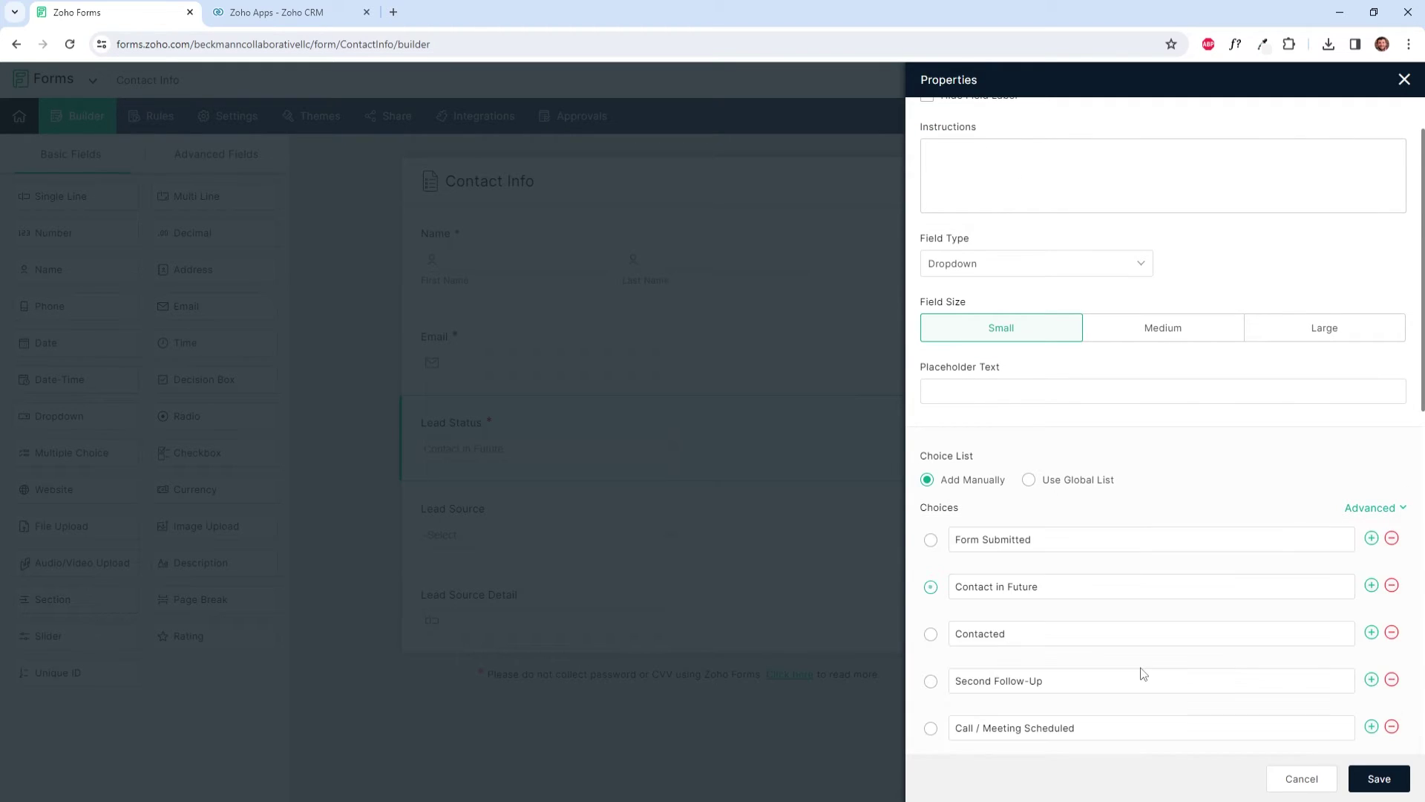
{"action": "left_click", "coordinate": [930, 542]}
{"action": "left_click", "coordinate": [1373, 772]}
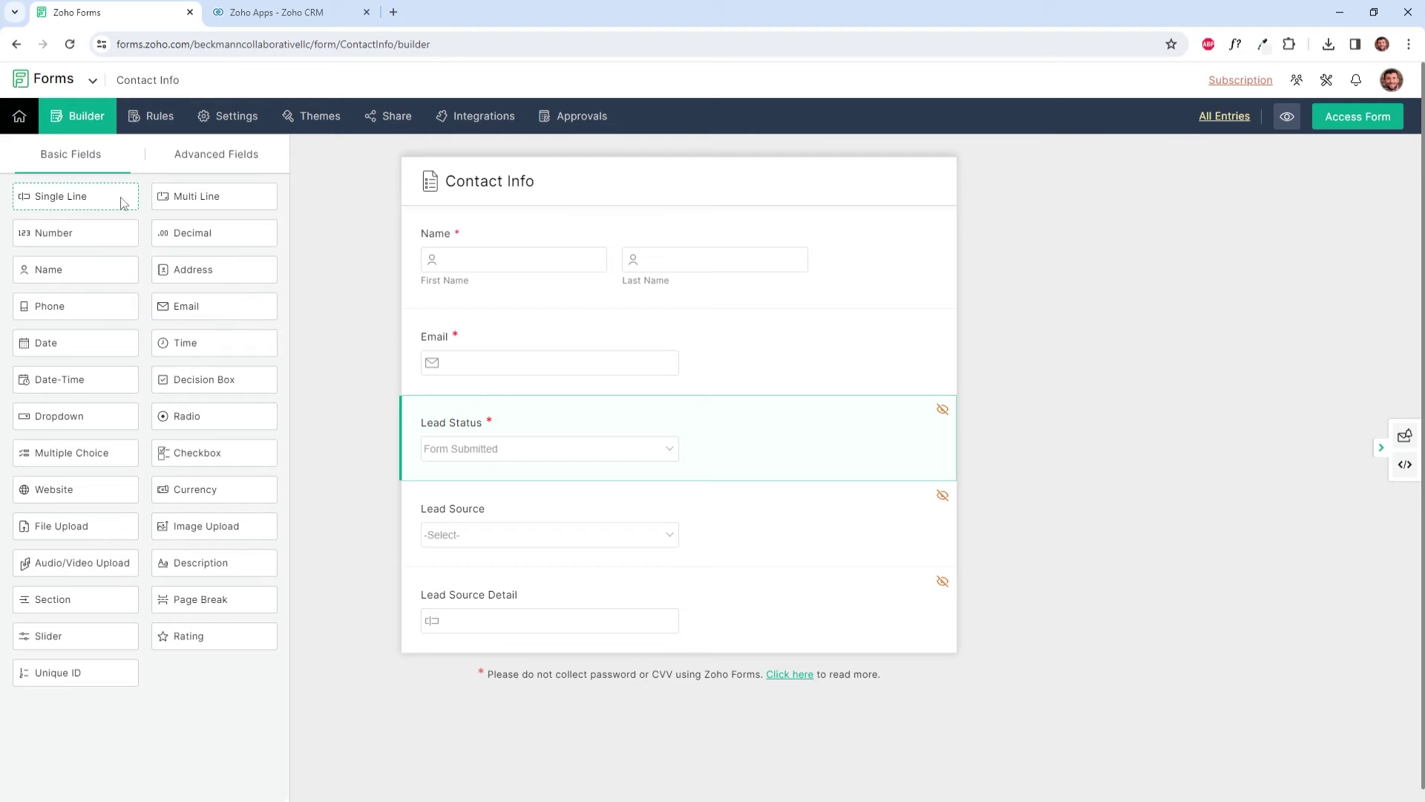
Step: Insert a Single Line field between Name and Email and label it Company
{"action": "left_click_drag", "start_coordinate": [123, 199], "coordinate": [512, 319]}
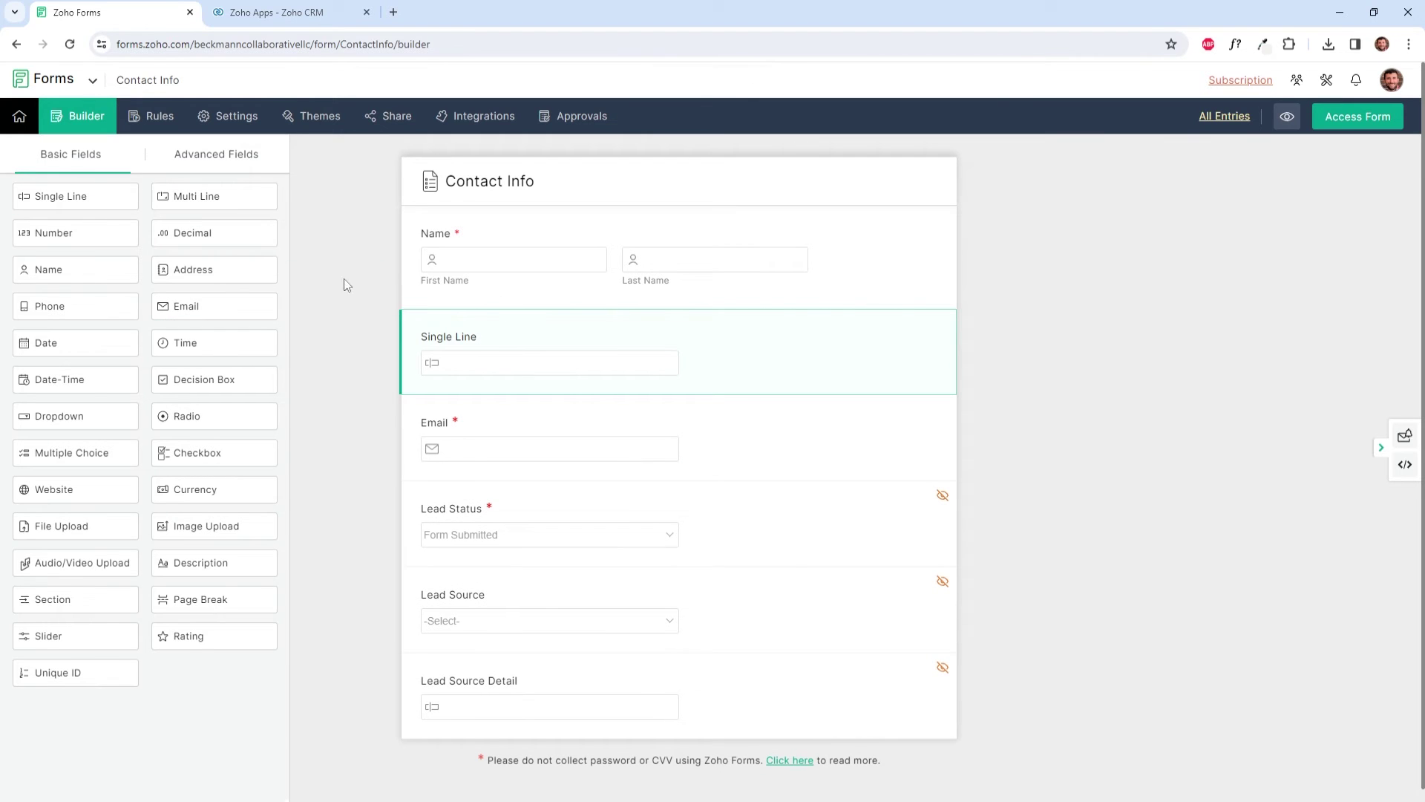
{"action": "left_click", "coordinate": [969, 327]}
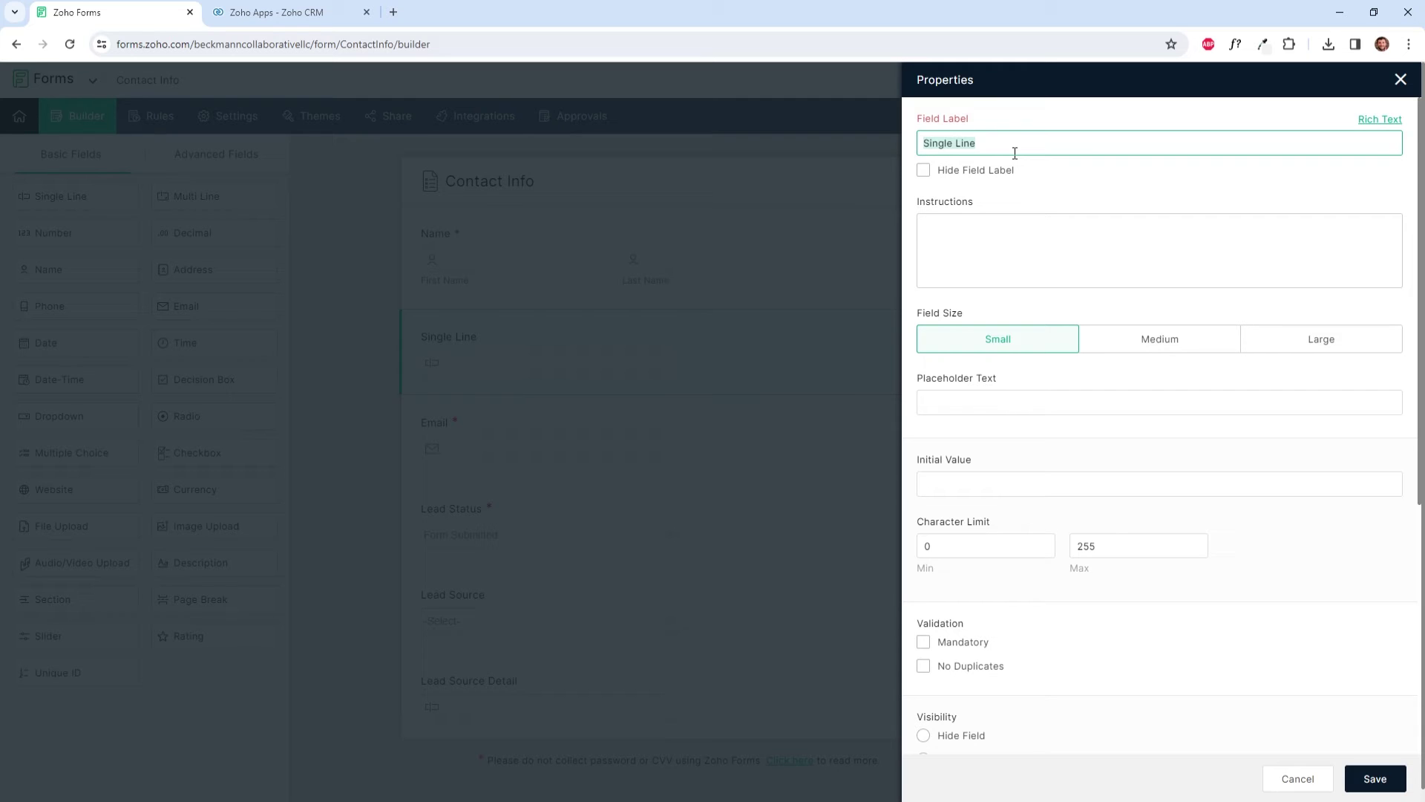
{"action": "type", "text": "Co"}
{"action": "left_click", "coordinate": [1375, 779]}
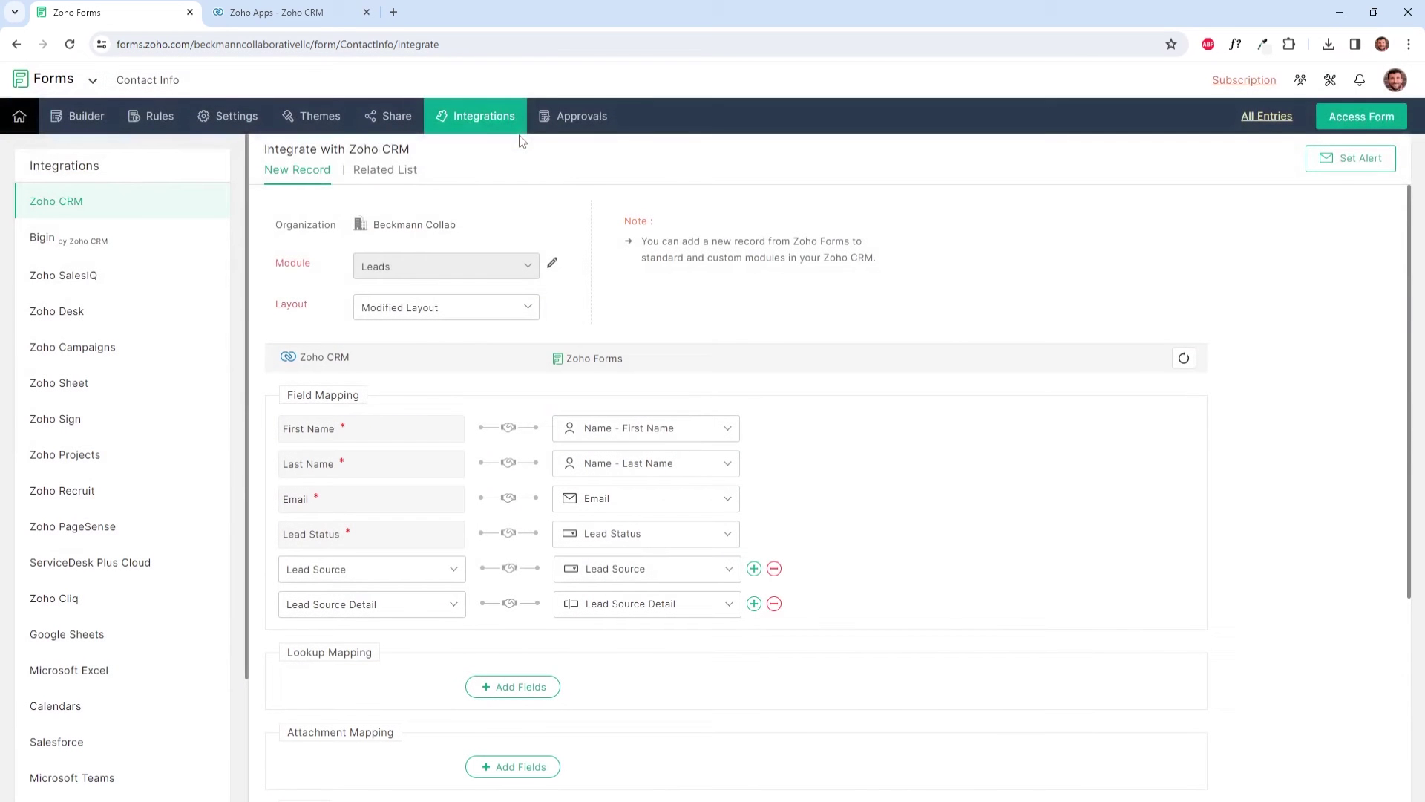
Step: Add a Zoho CRM mapping row linking CRM Company to the form's Company field, then click Integrate
{"action": "left_click", "coordinate": [754, 604]}
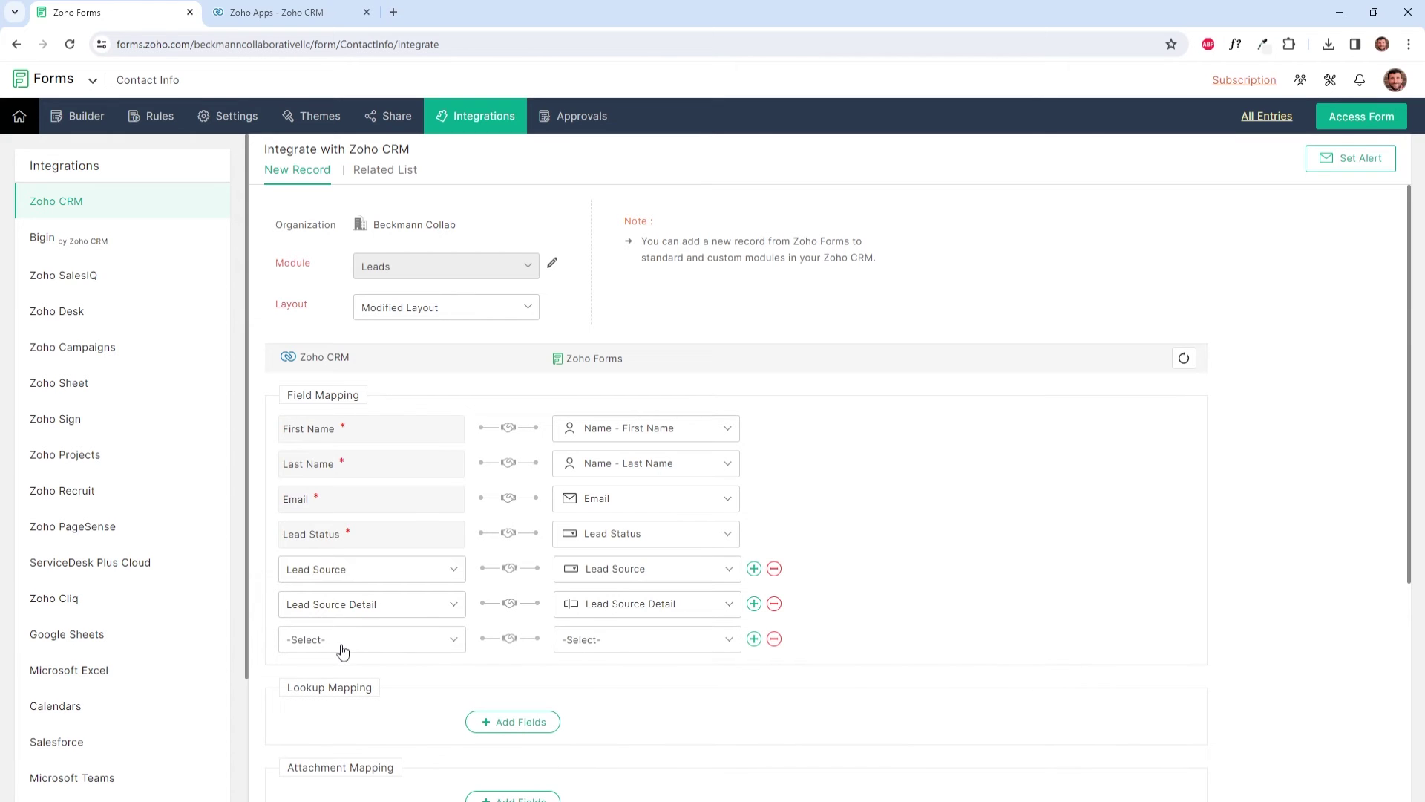
{"action": "left_click", "coordinate": [344, 647]}
{"action": "left_click", "coordinate": [344, 549]}
{"action": "left_click", "coordinate": [643, 648]}
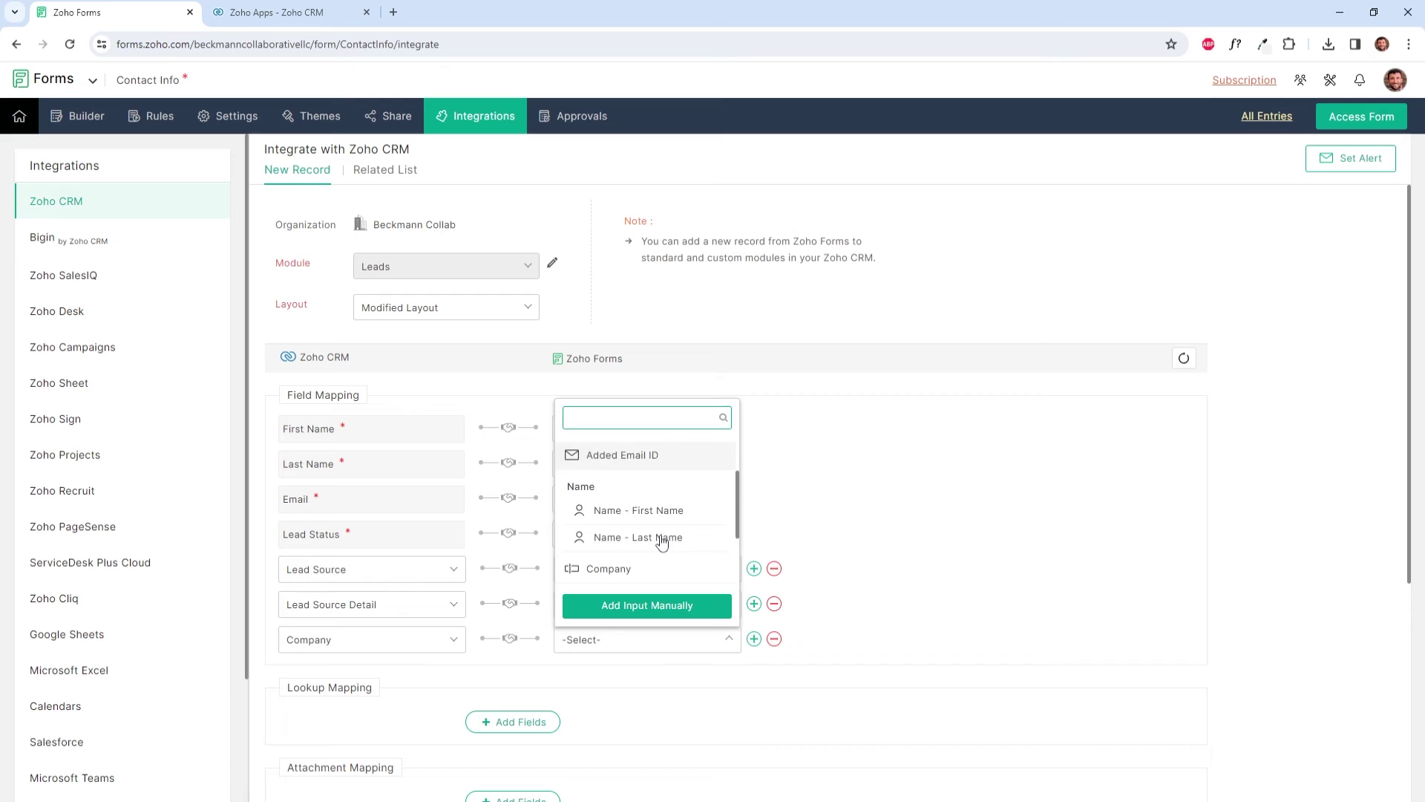
{"action": "scroll", "coordinate": [661, 542], "scroll_direction": "down", "scroll_amount": 2}
{"action": "left_click", "coordinate": [634, 463]}
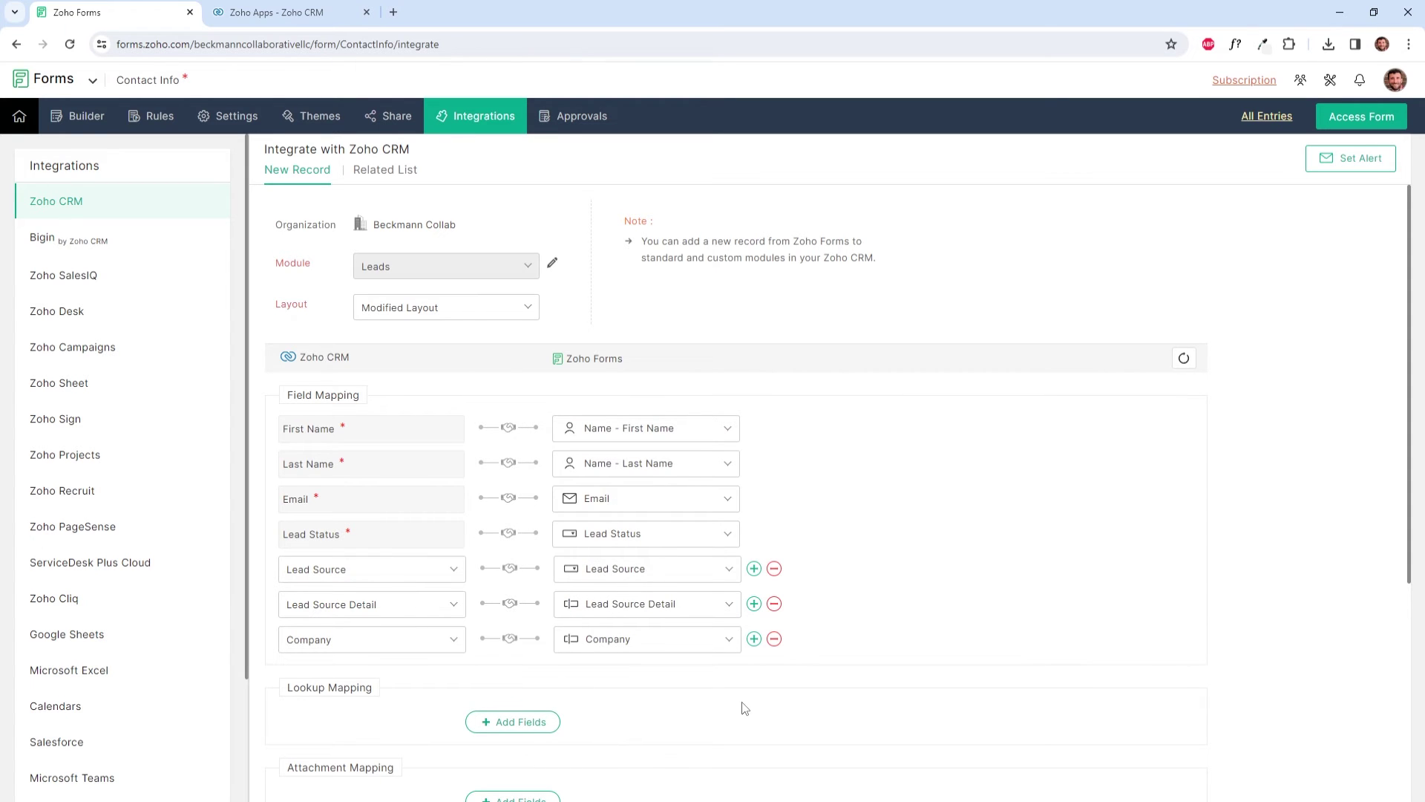
{"action": "scroll", "coordinate": [728, 681], "scroll_direction": "down", "scroll_amount": 5}
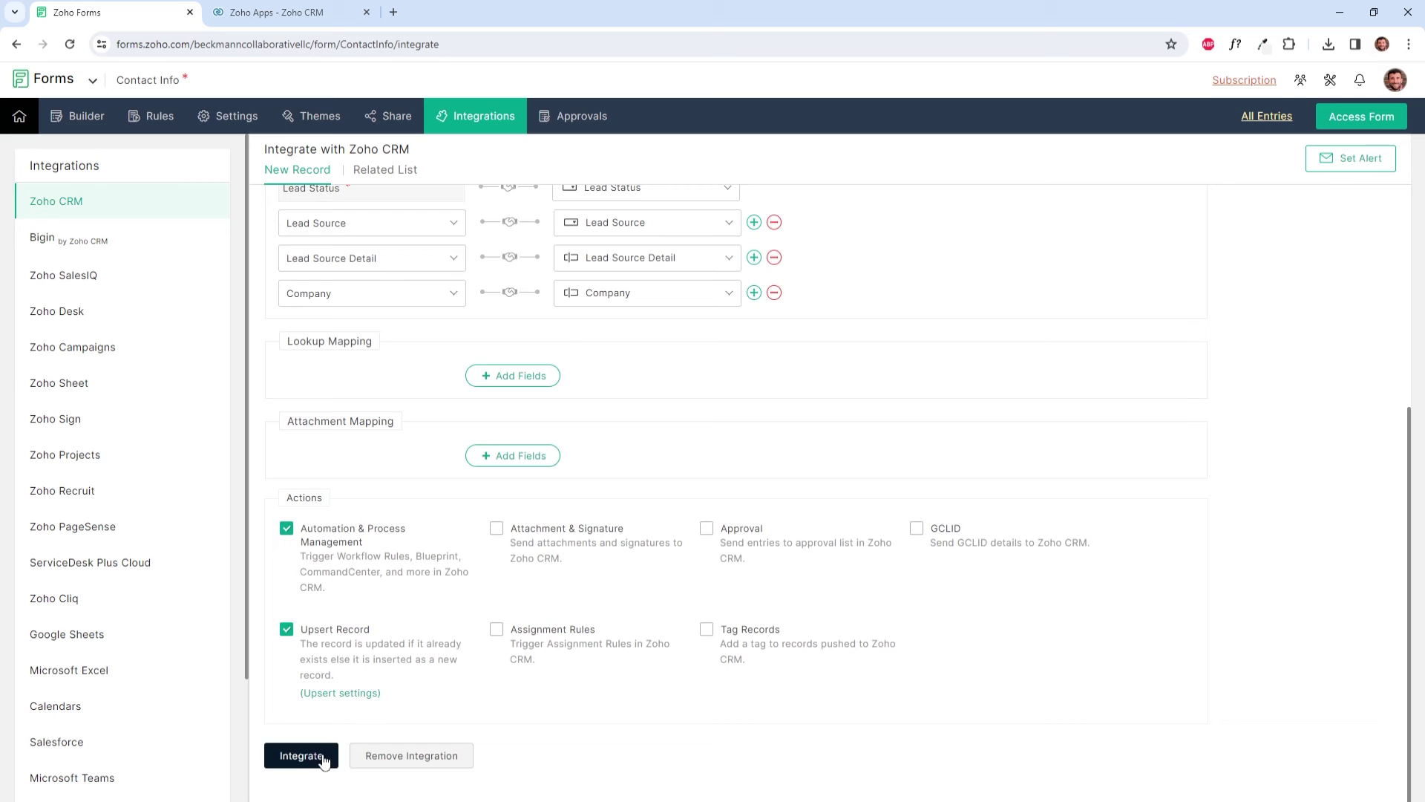
{"action": "left_click", "coordinate": [302, 756]}
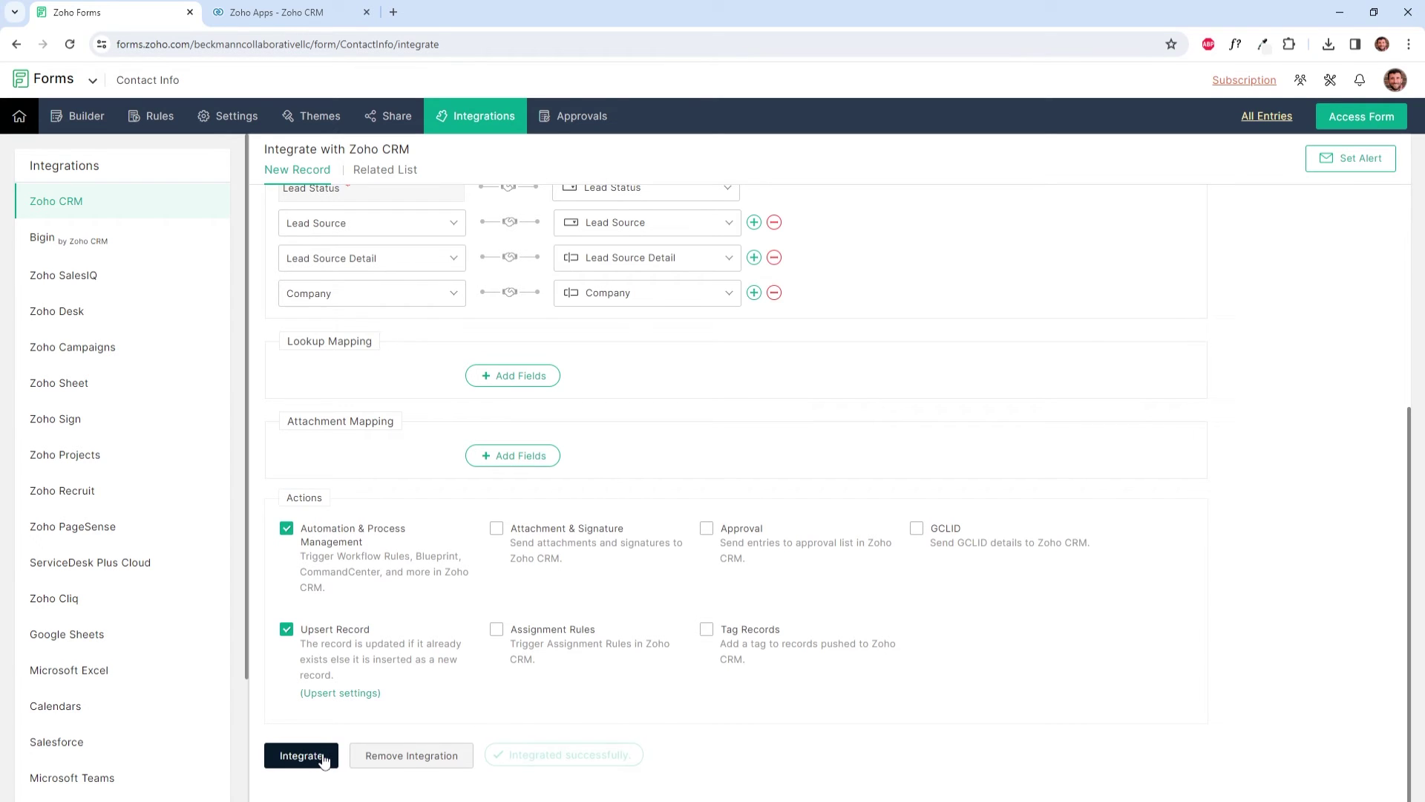
{"action": "left_click", "coordinate": [87, 118]}
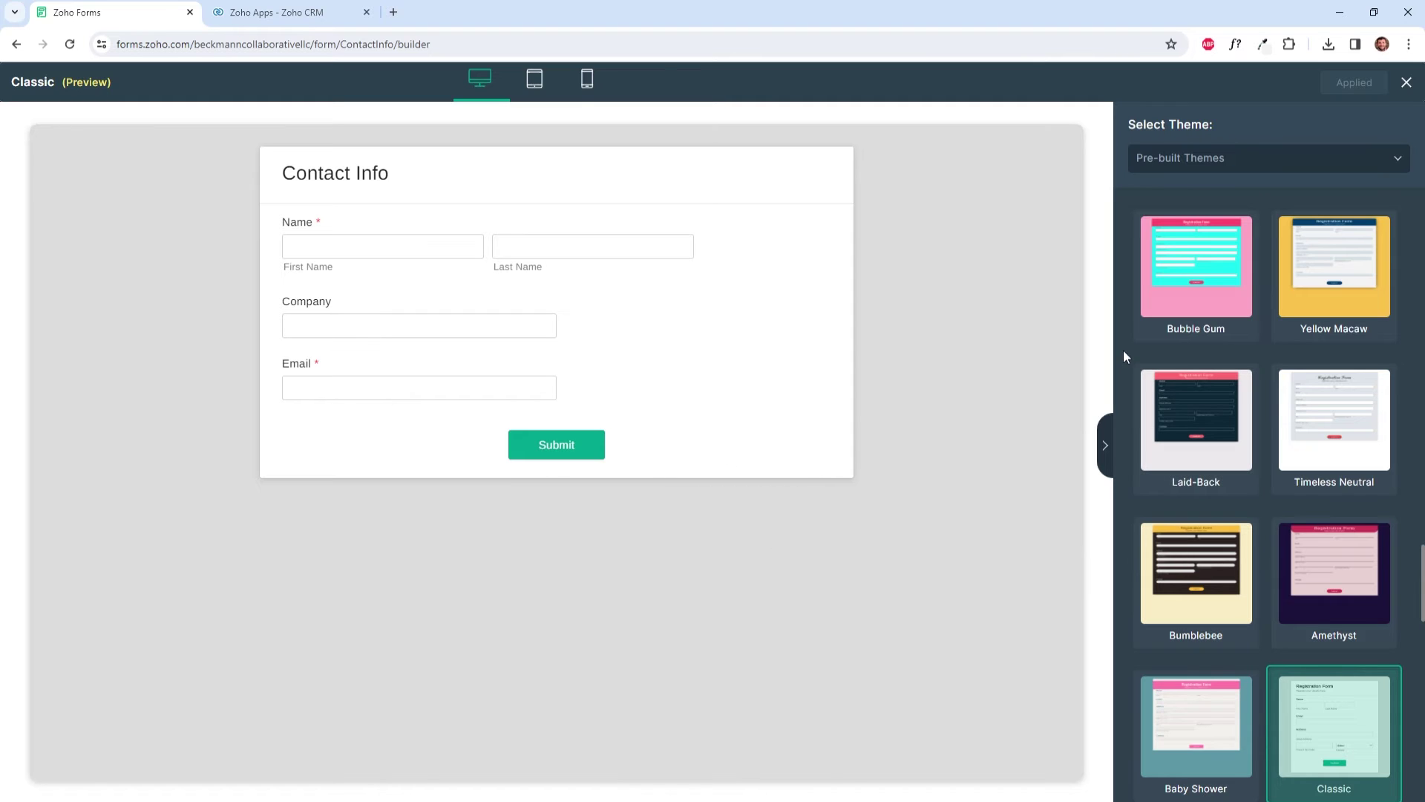
Step: Choose BC Form Template under My Themes and apply it to the form
{"action": "scroll", "coordinate": [1296, 342], "scroll_direction": "down", "scroll_amount": 5}
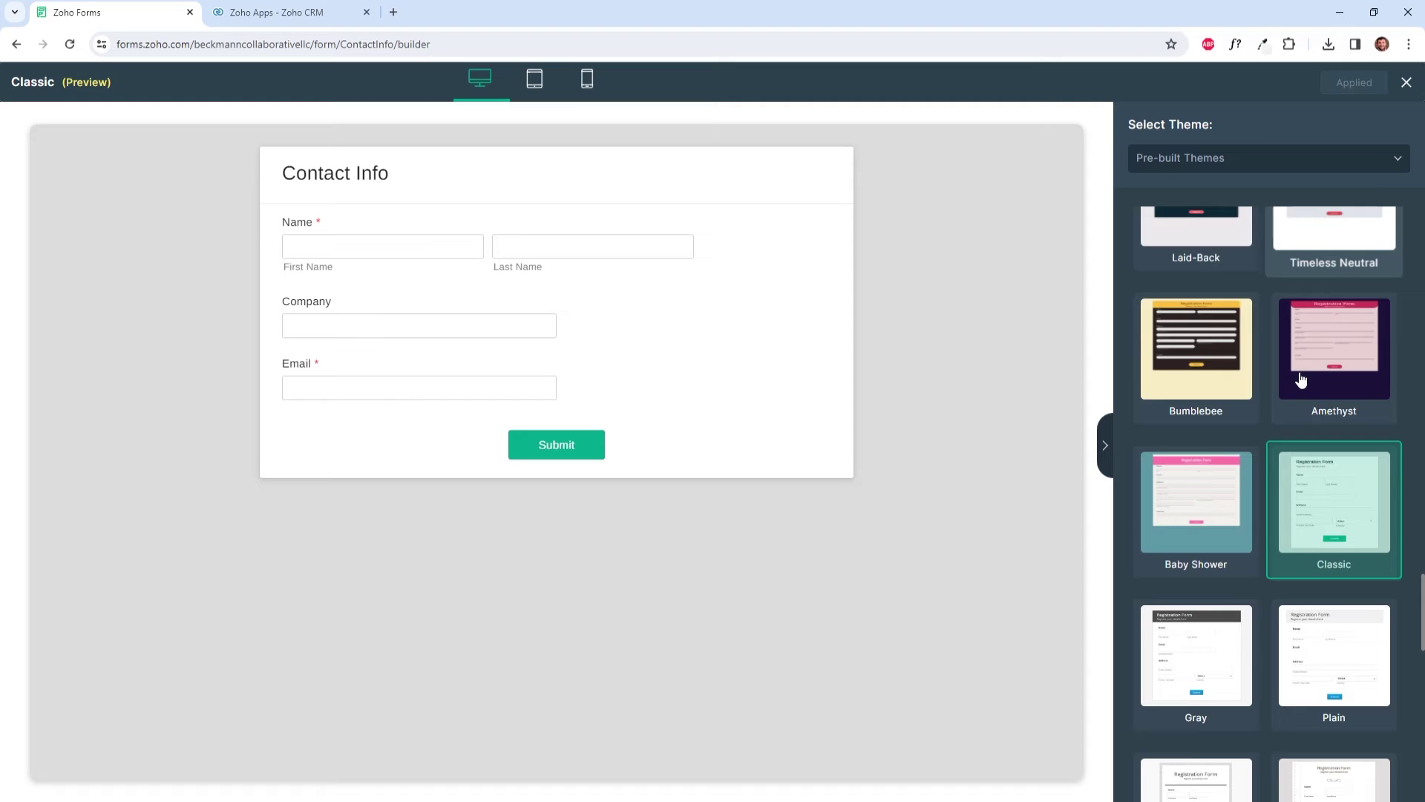
{"action": "scroll", "coordinate": [1299, 373], "scroll_direction": "up", "scroll_amount": 7}
{"action": "scroll", "coordinate": [1299, 378], "scroll_direction": "down", "scroll_amount": 8}
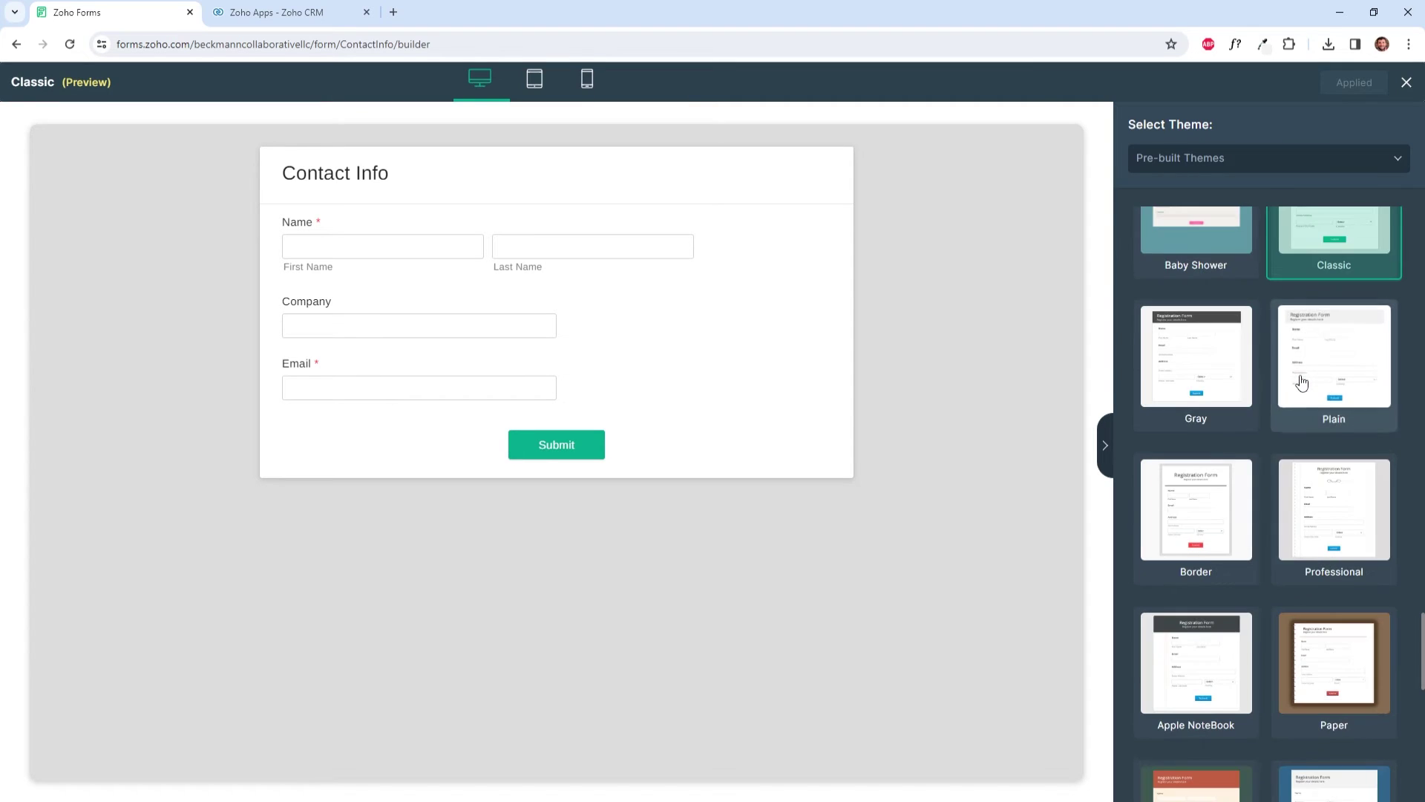
{"action": "scroll", "coordinate": [1299, 379], "scroll_direction": "up", "scroll_amount": 6}
{"action": "left_click", "coordinate": [1262, 168]}
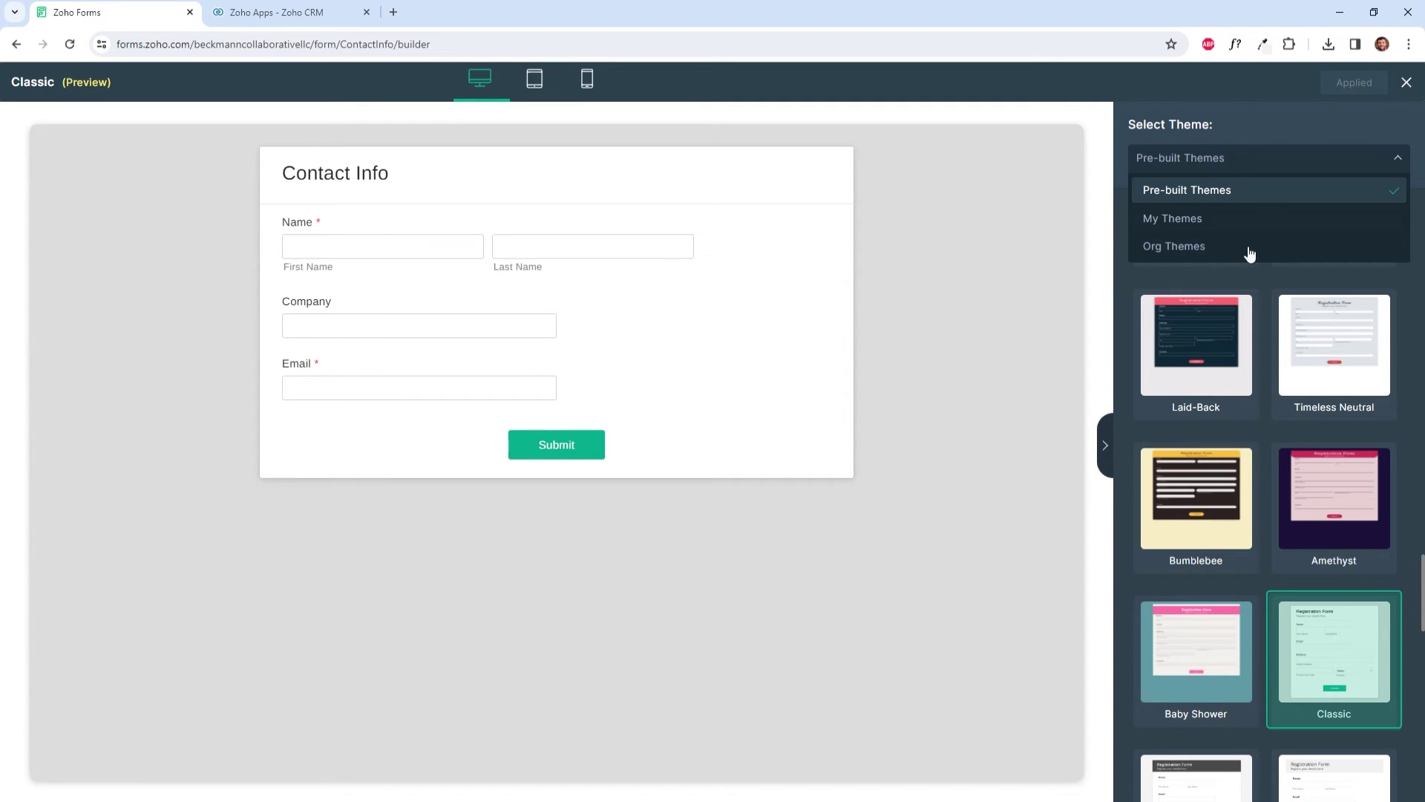
{"action": "left_click", "coordinate": [1222, 222]}
{"action": "left_click", "coordinate": [1183, 263]}
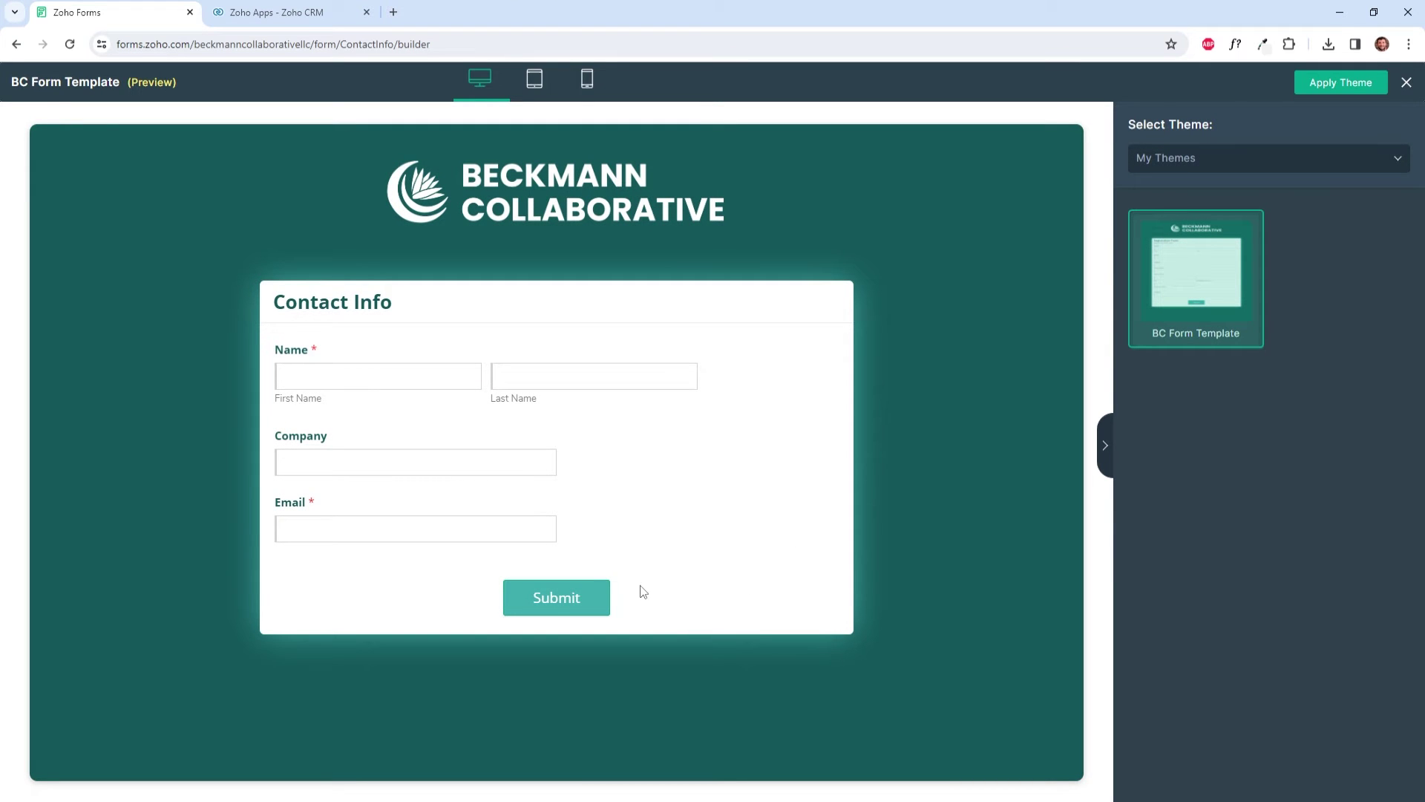
{"action": "left_click", "coordinate": [1334, 85]}
{"action": "left_click", "coordinate": [878, 381]}
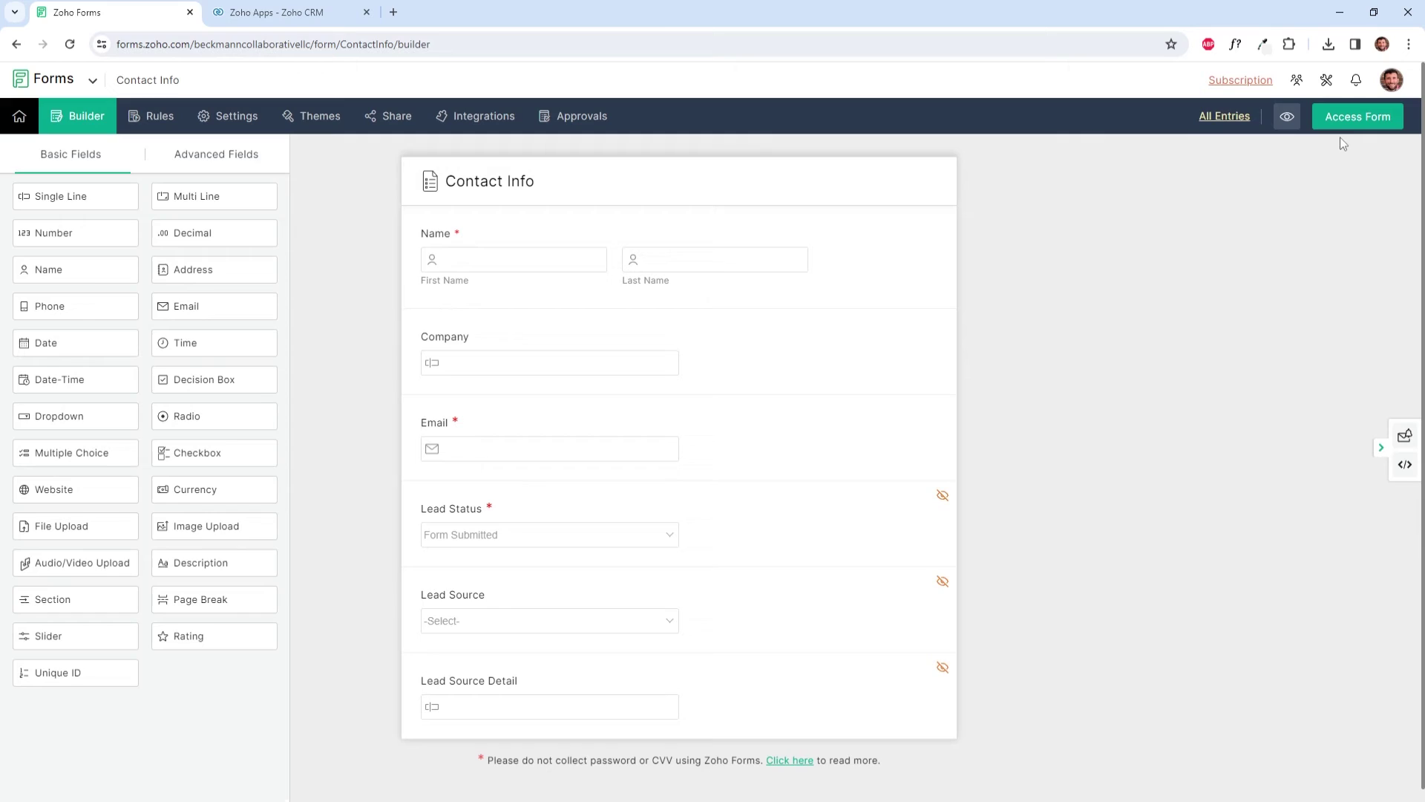
Step: Open the live form in a new tab, select its web address, and return to the builder tab
{"action": "left_click", "coordinate": [1342, 123]}
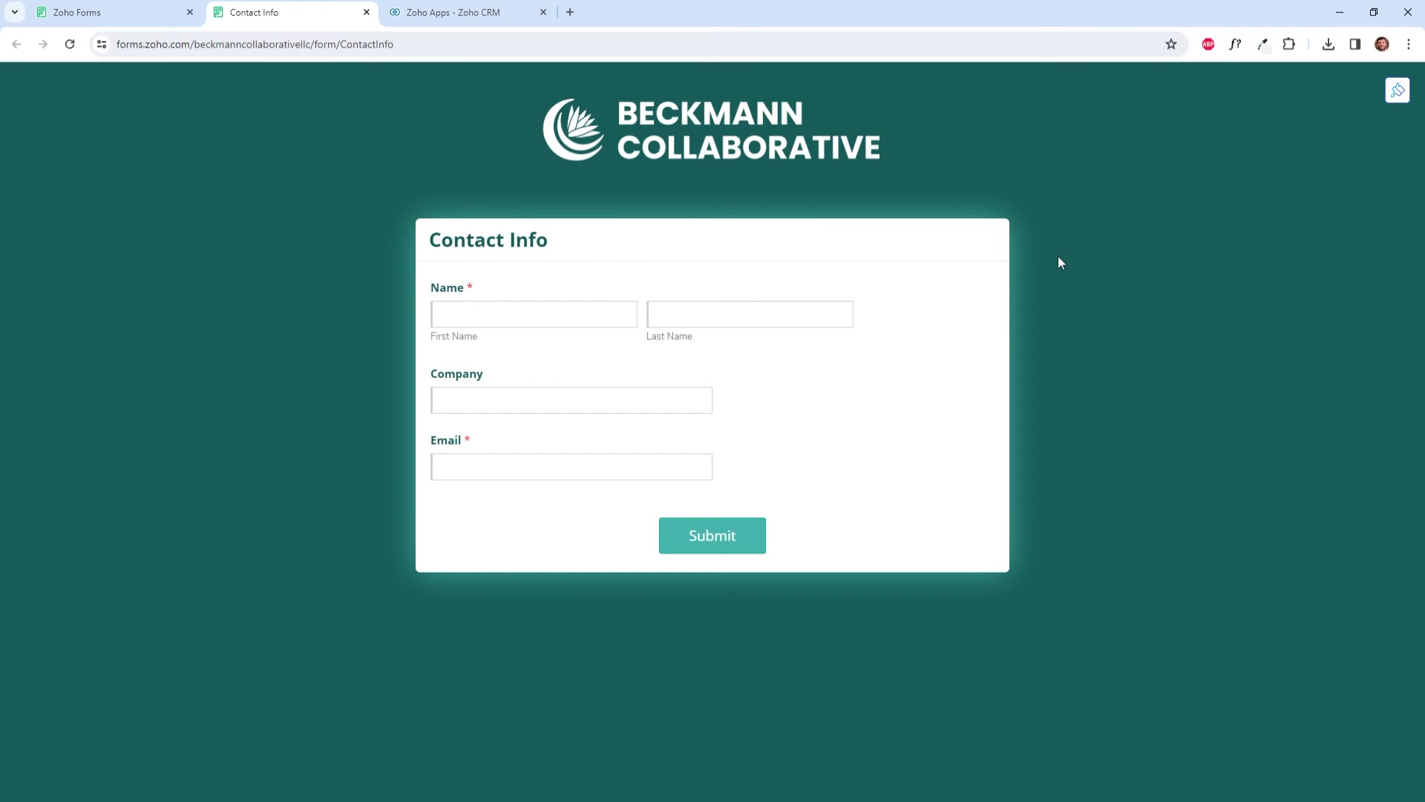
{"action": "left_click", "coordinate": [414, 42]}
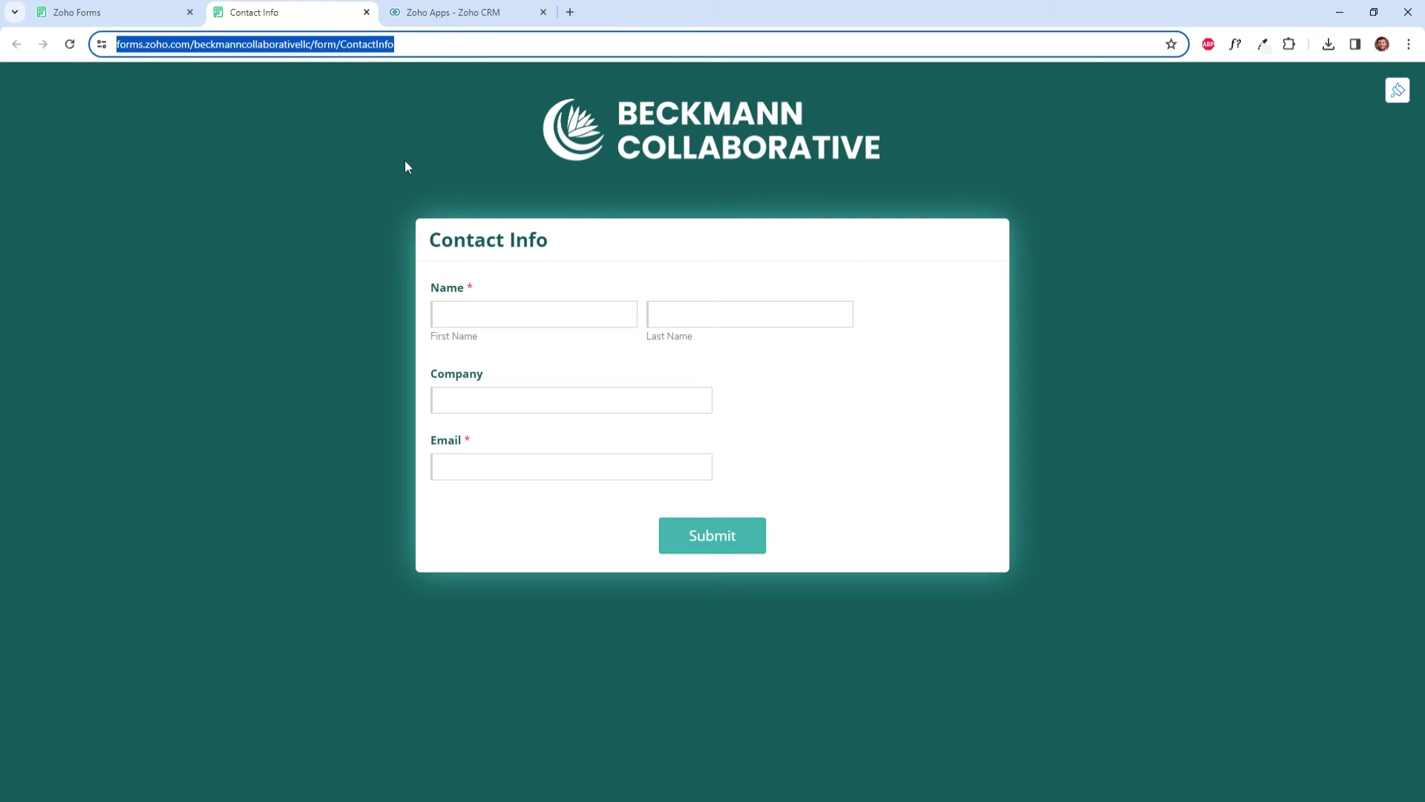
{"action": "left_click", "coordinate": [156, 6]}
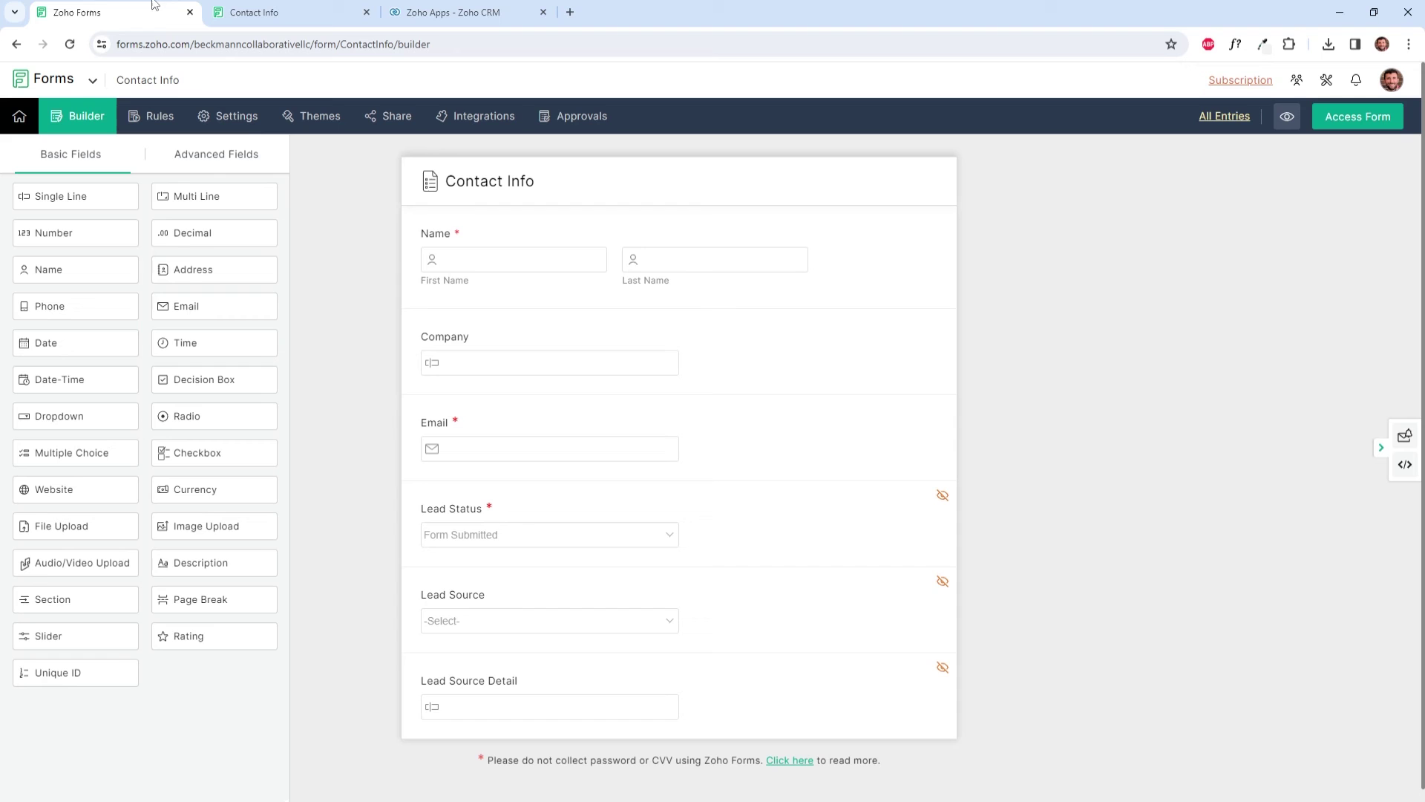
Step: In Field Alias - Prefill URL settings, give Lead Source the alias src
{"action": "left_click", "coordinate": [366, 12]}
{"action": "left_click", "coordinate": [240, 129]}
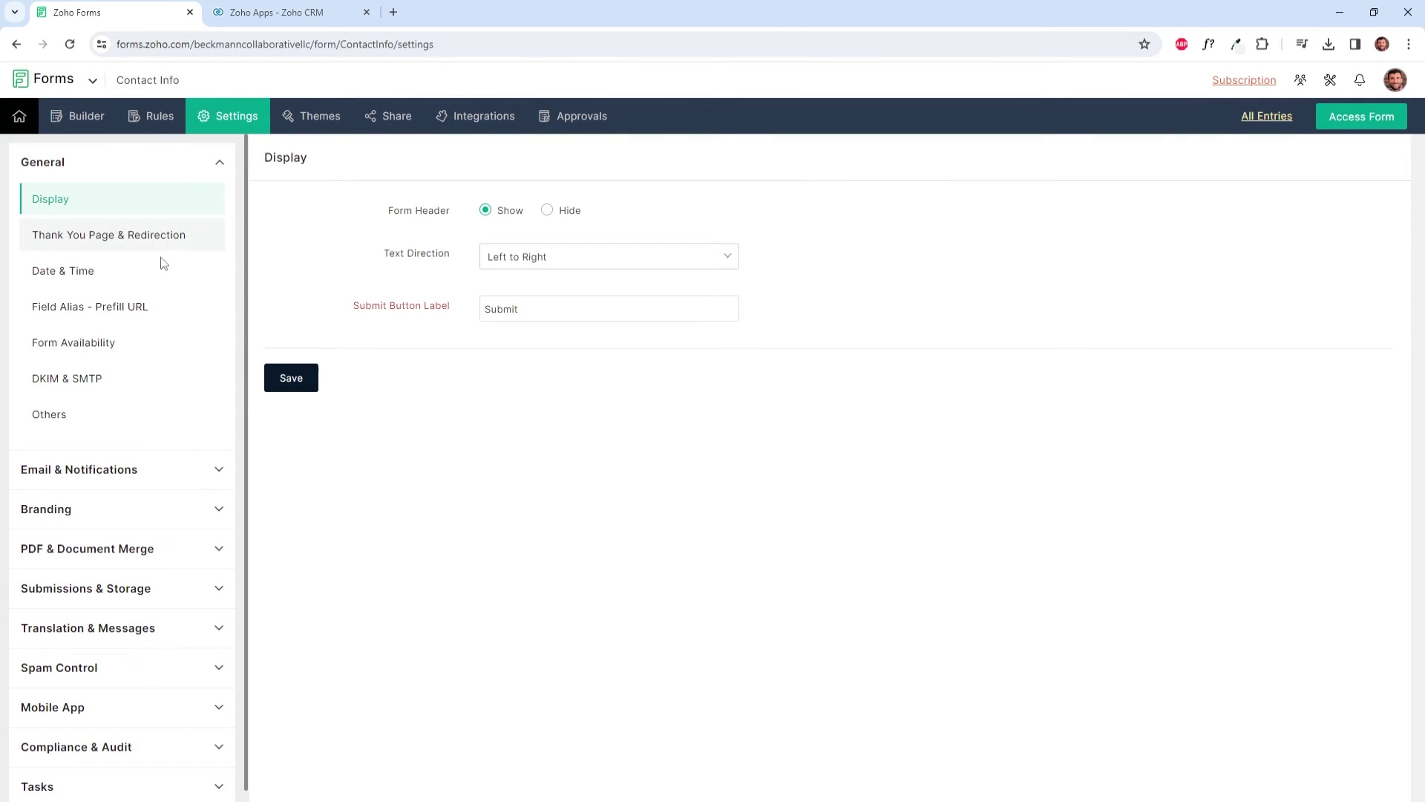
{"action": "left_click", "coordinate": [145, 307]}
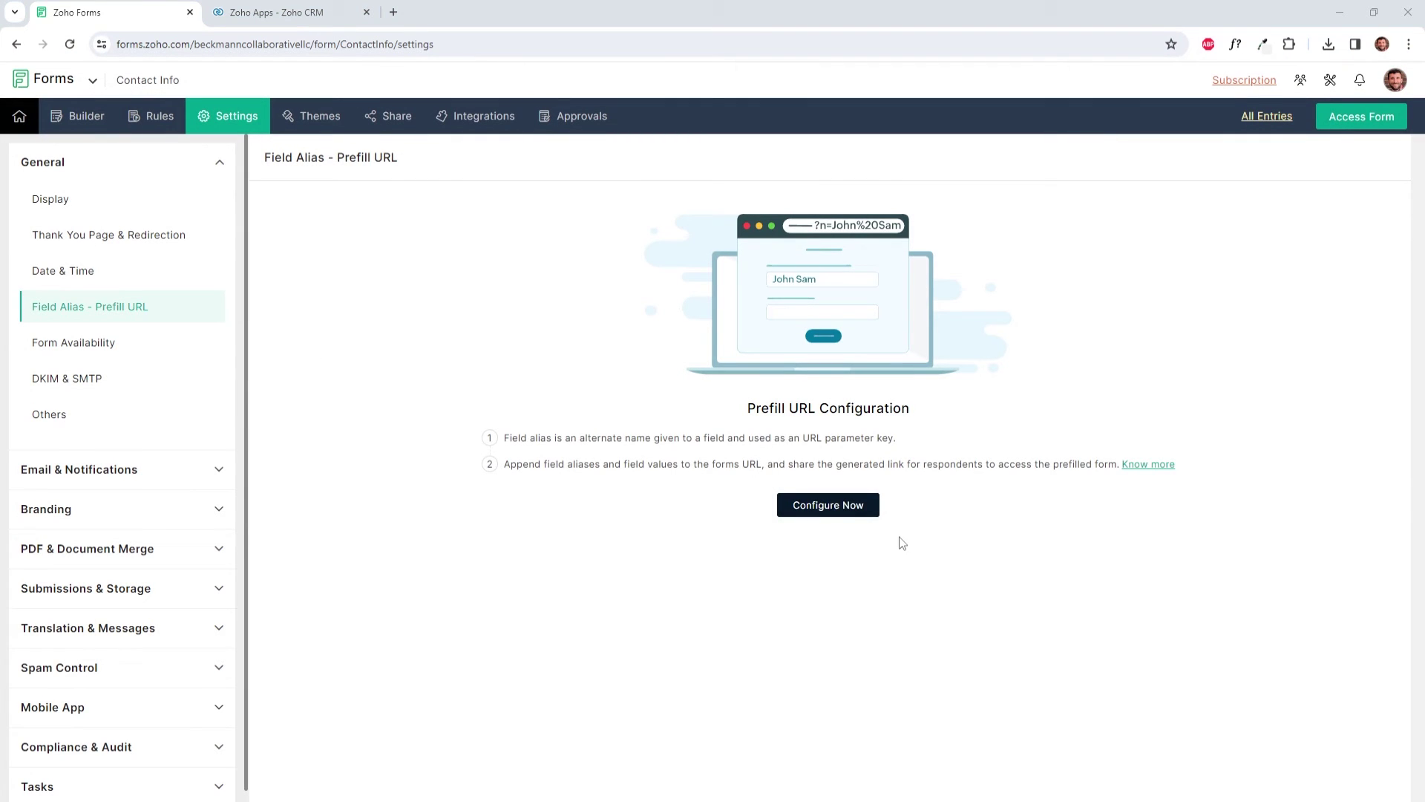
{"action": "left_click", "coordinate": [832, 506]}
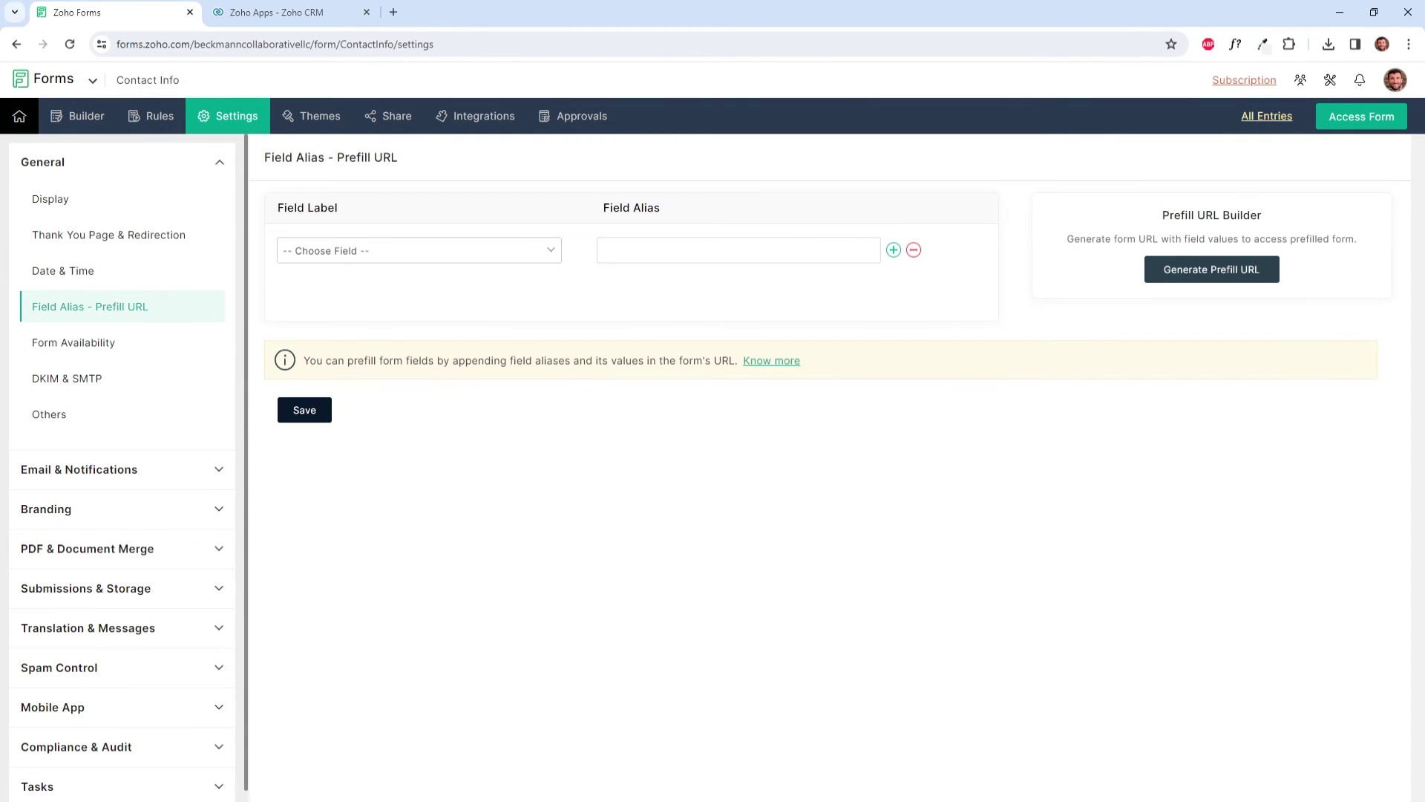
{"action": "left_click", "coordinate": [492, 261]}
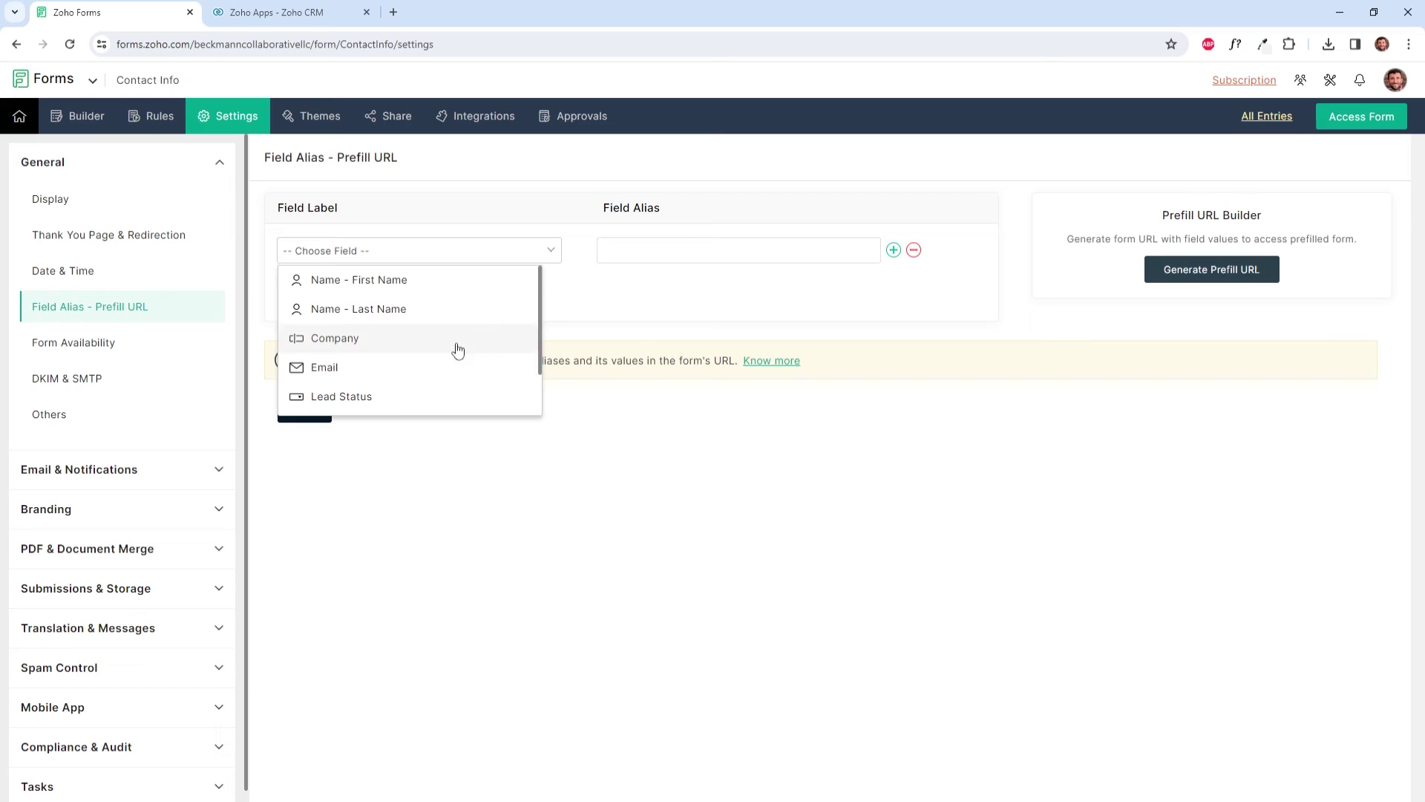
{"action": "scroll", "coordinate": [455, 347], "scroll_direction": "down", "scroll_amount": 2}
{"action": "left_click", "coordinate": [402, 377]}
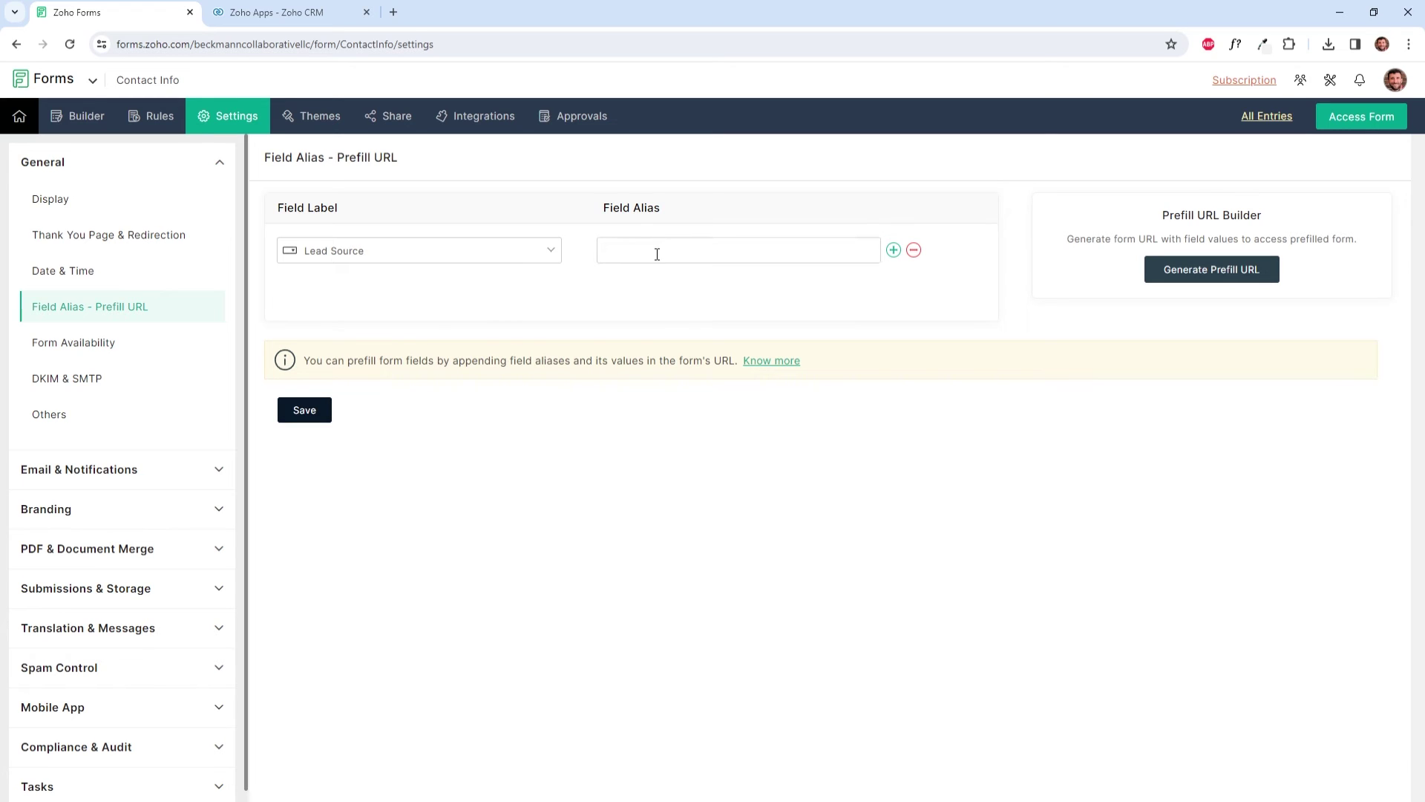
{"action": "left_click", "coordinate": [657, 254]}
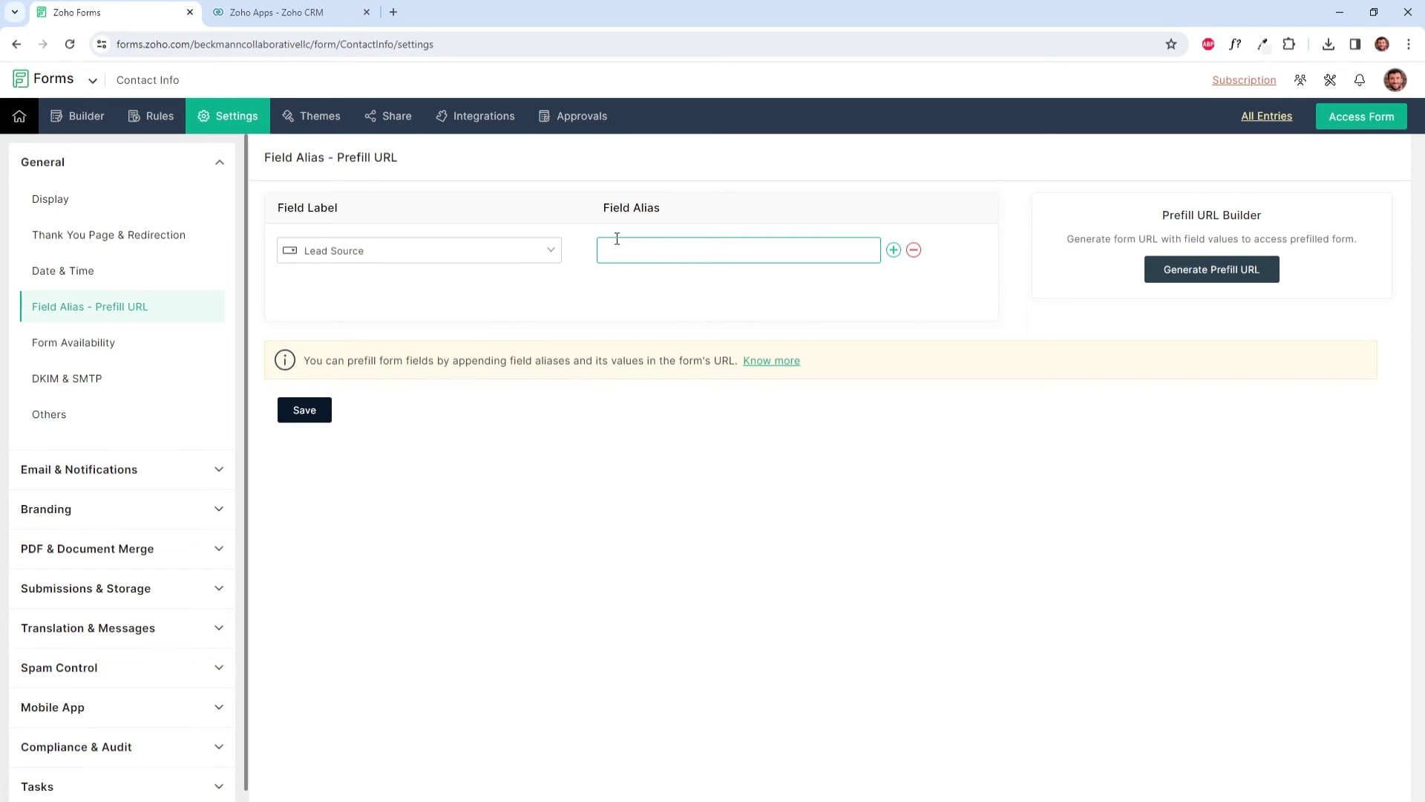
{"action": "type", "text": "src"}
Step: Add the alias det for Lead Source Detail and save the aliases
{"action": "left_click", "coordinate": [896, 254]}
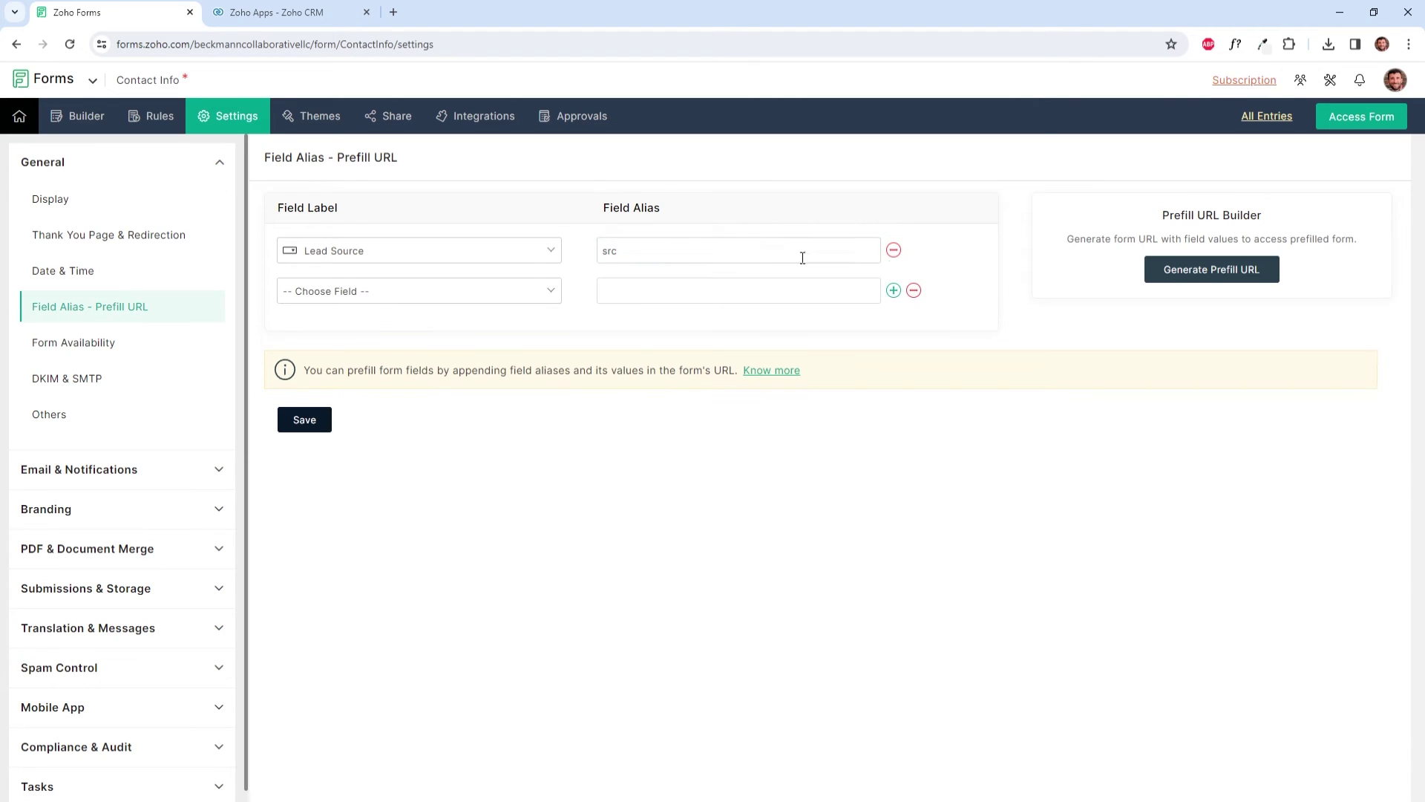
{"action": "left_click", "coordinate": [379, 293]}
{"action": "scroll", "coordinate": [364, 423], "scroll_direction": "down", "scroll_amount": 1}
{"action": "left_click", "coordinate": [365, 440]}
{"action": "left_click", "coordinate": [680, 290]}
{"action": "type", "text": "det"}
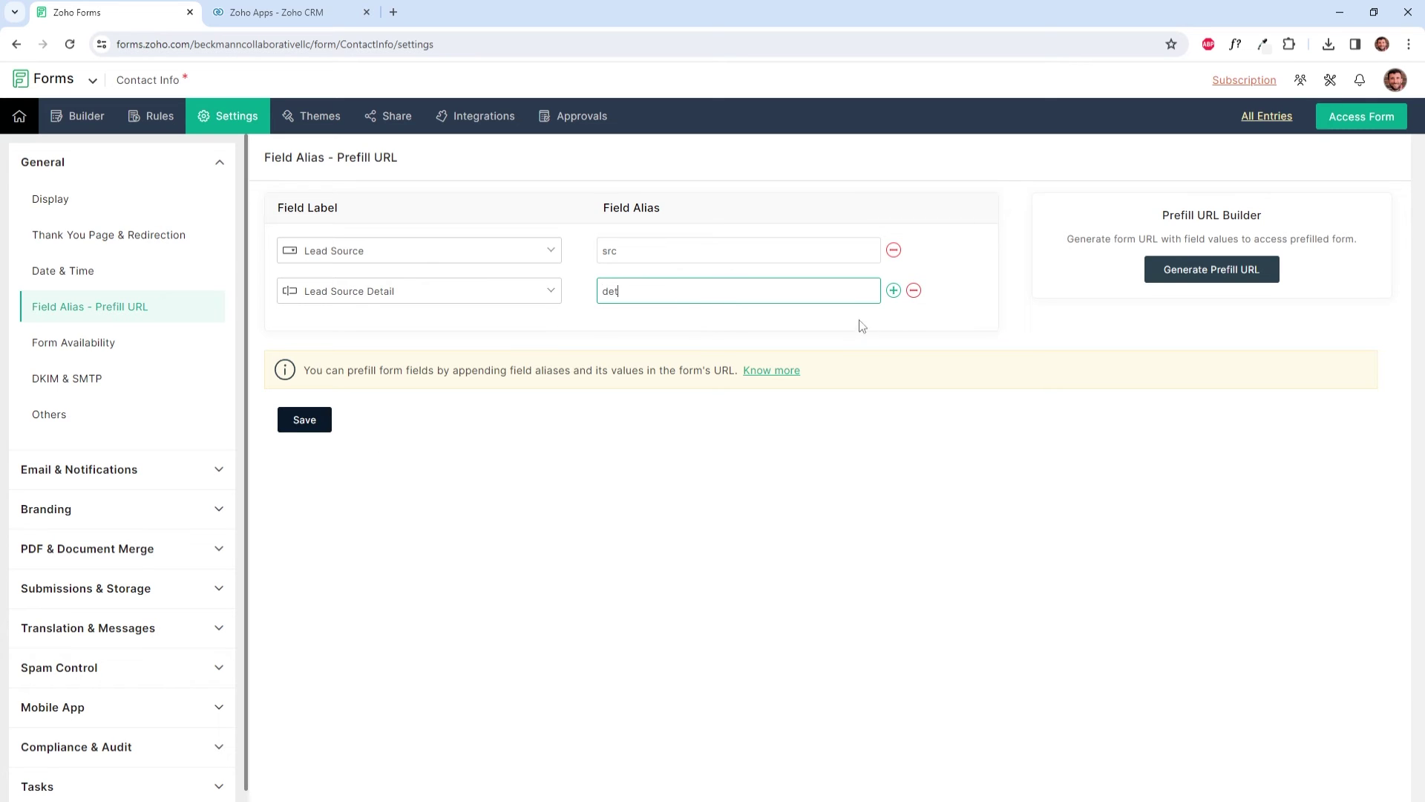
{"action": "left_click", "coordinate": [310, 421]}
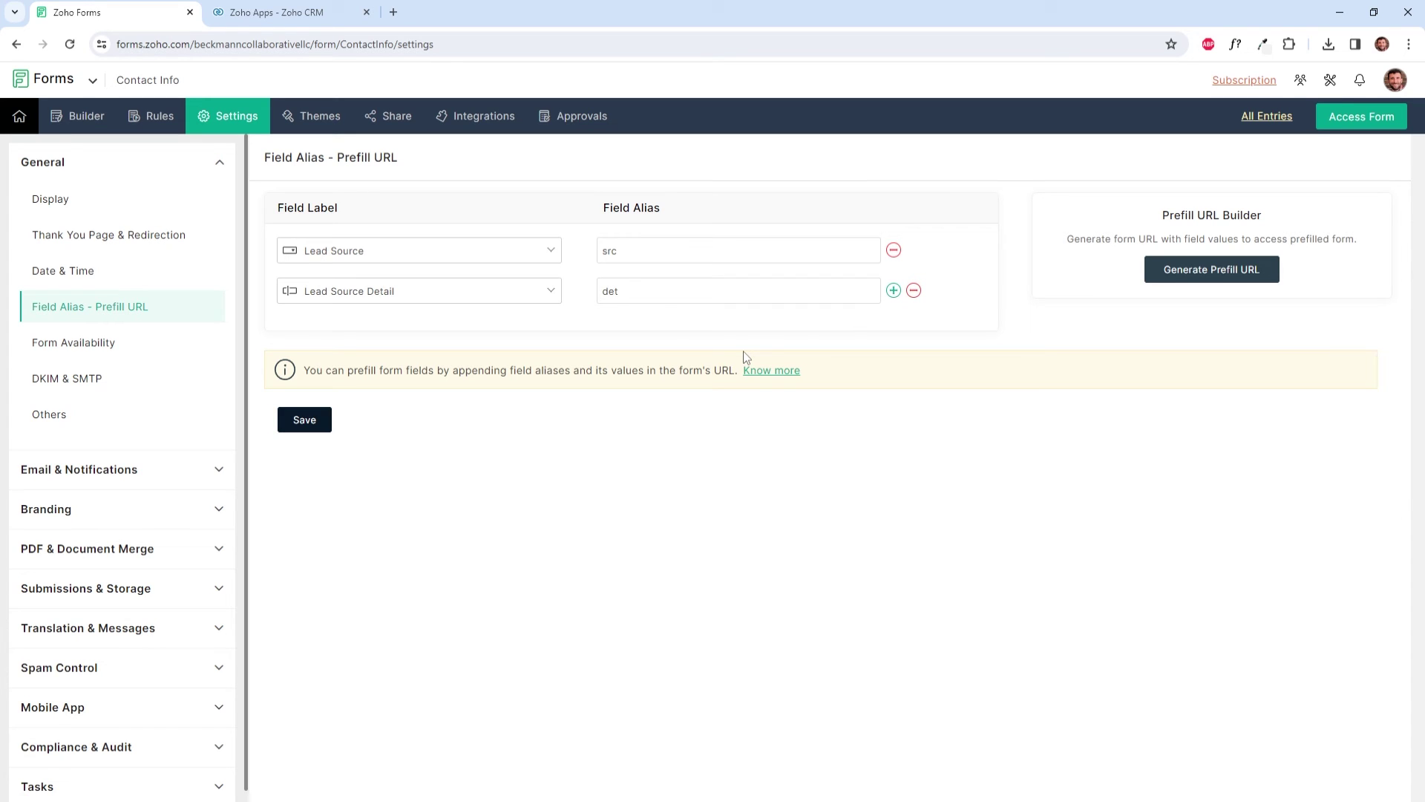
Step: Set Lead Source to Webinar in the Prefill URL Builder
{"action": "left_click", "coordinate": [1211, 271]}
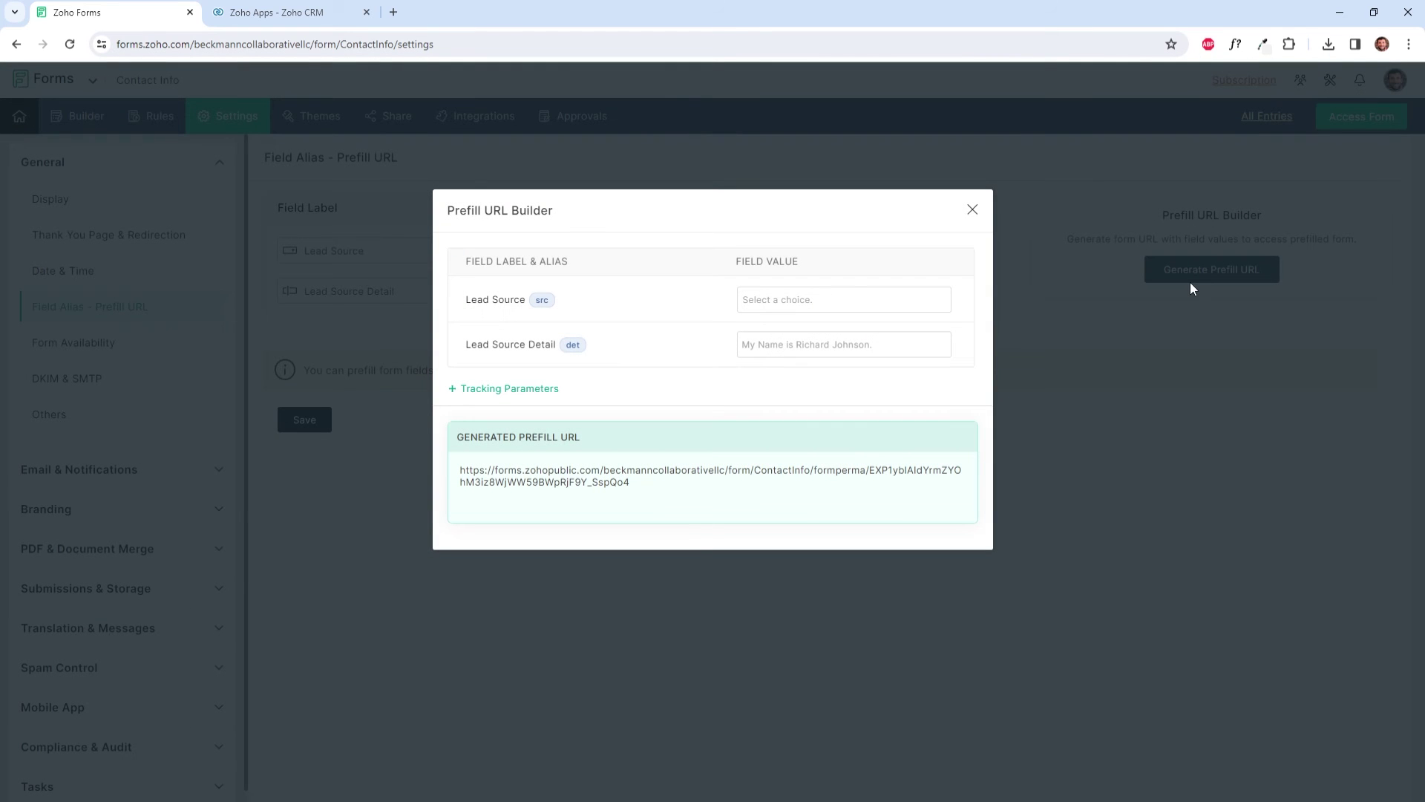
{"action": "left_click", "coordinate": [868, 300]}
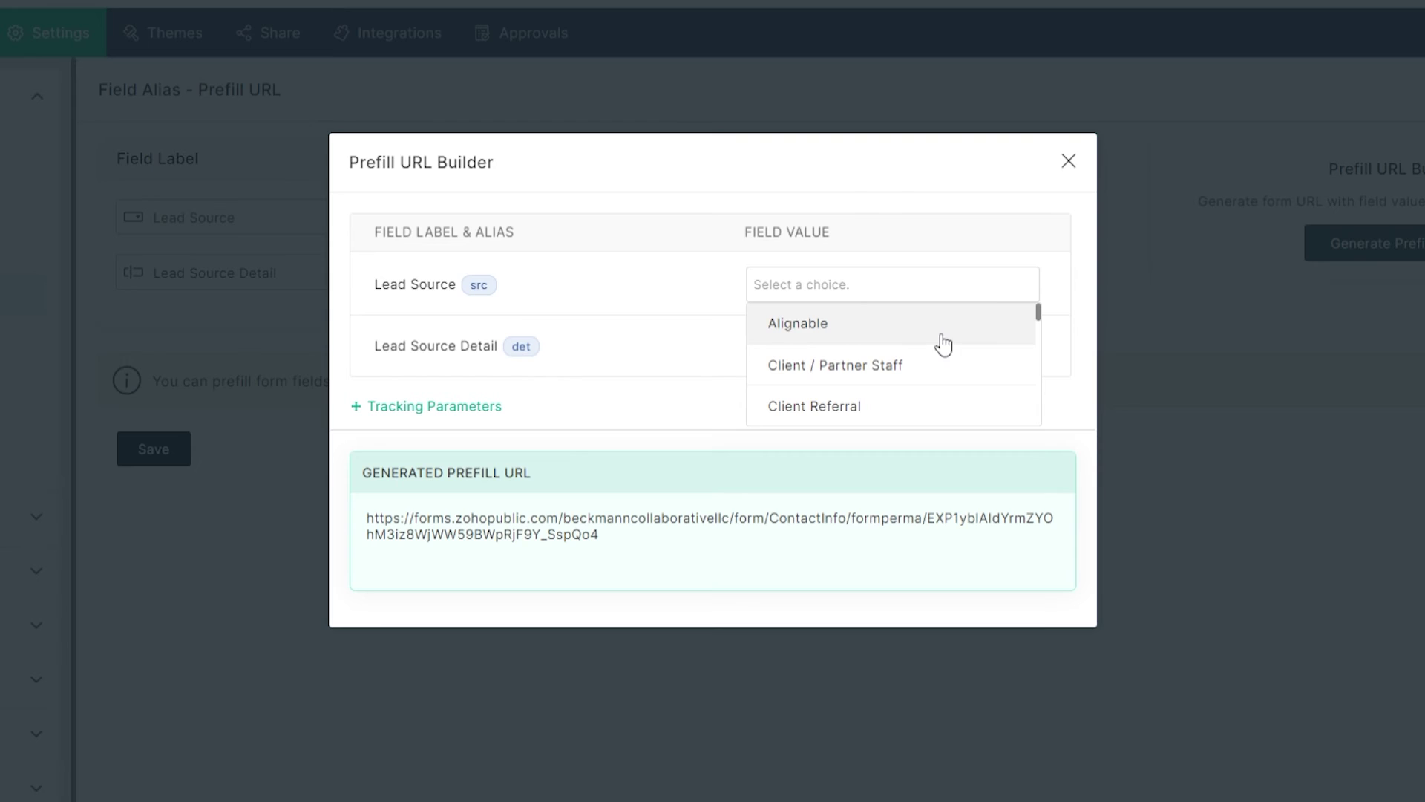
{"action": "scroll", "coordinate": [943, 344], "scroll_direction": "down", "scroll_amount": 4}
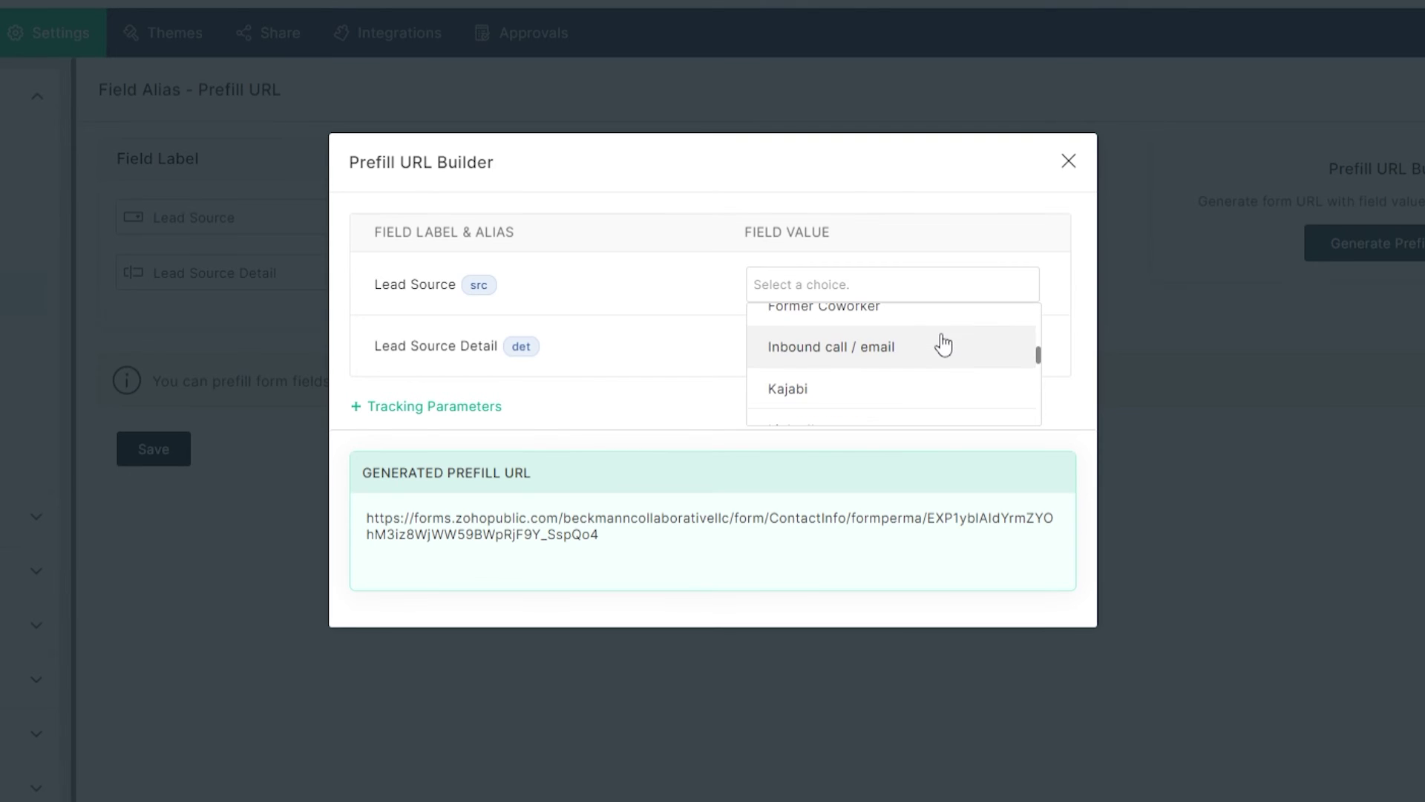
{"action": "scroll", "coordinate": [943, 343], "scroll_direction": "down", "scroll_amount": 8}
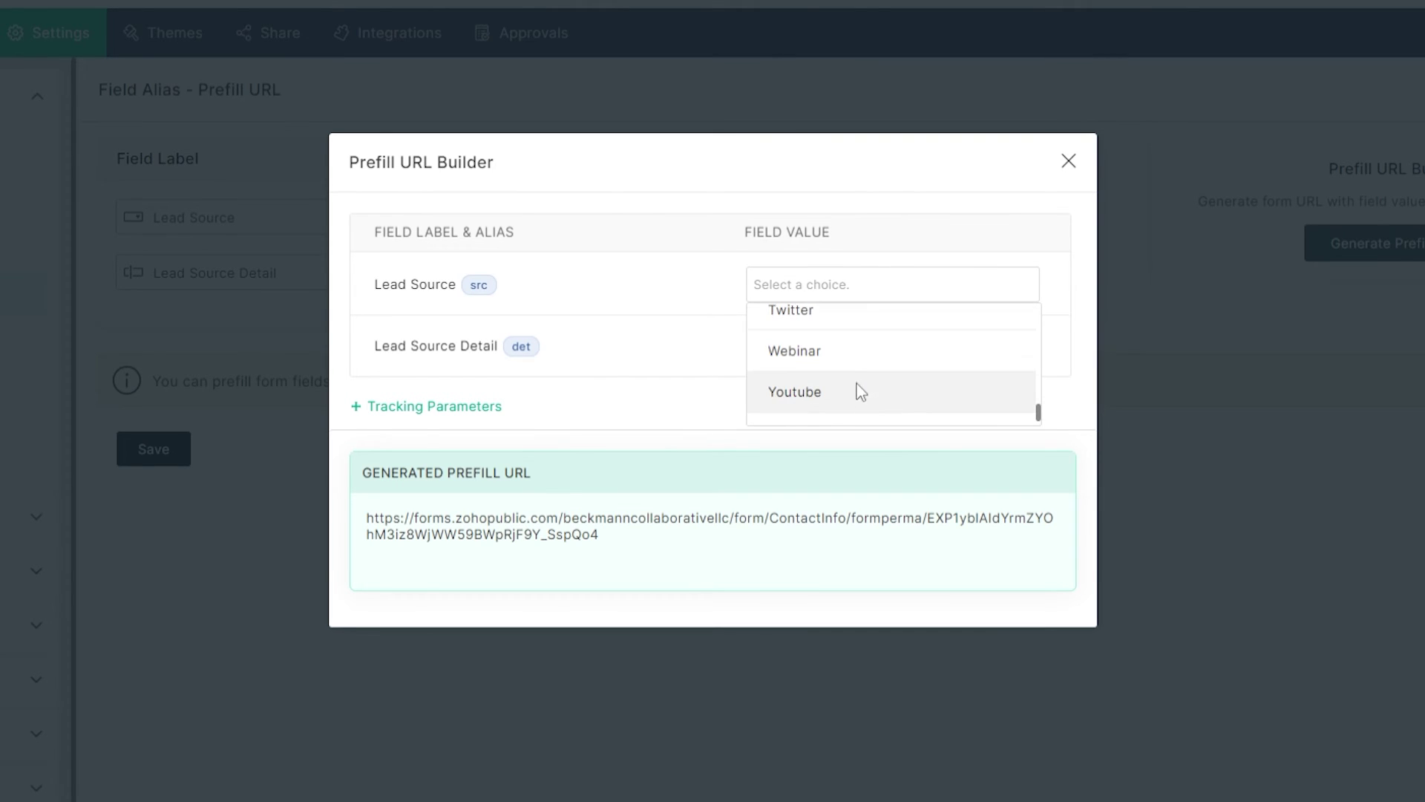
{"action": "left_click", "coordinate": [830, 354]}
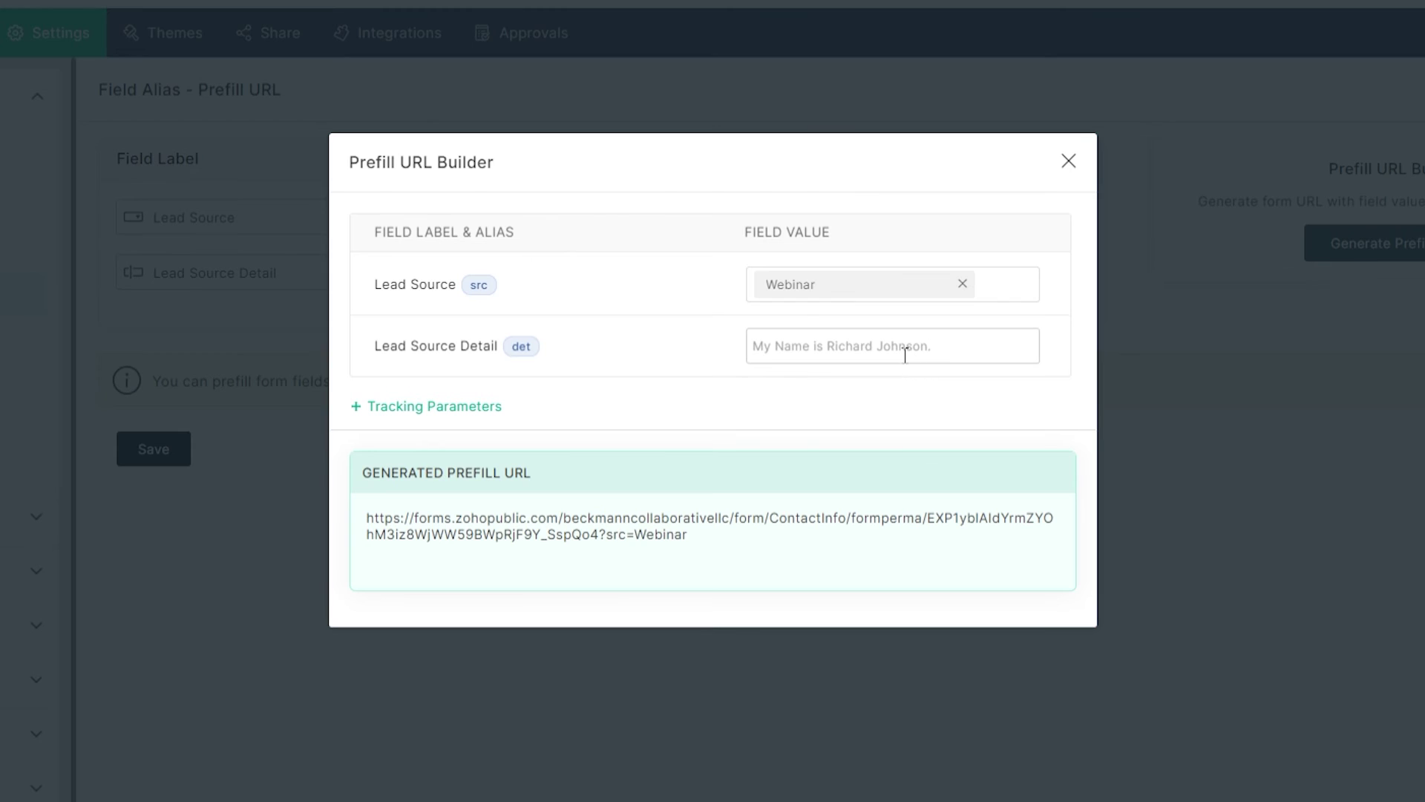
Step: Enter How to Train Your Dragon as Lead Source Detail and select the generated URL
{"action": "left_click", "coordinate": [905, 356]}
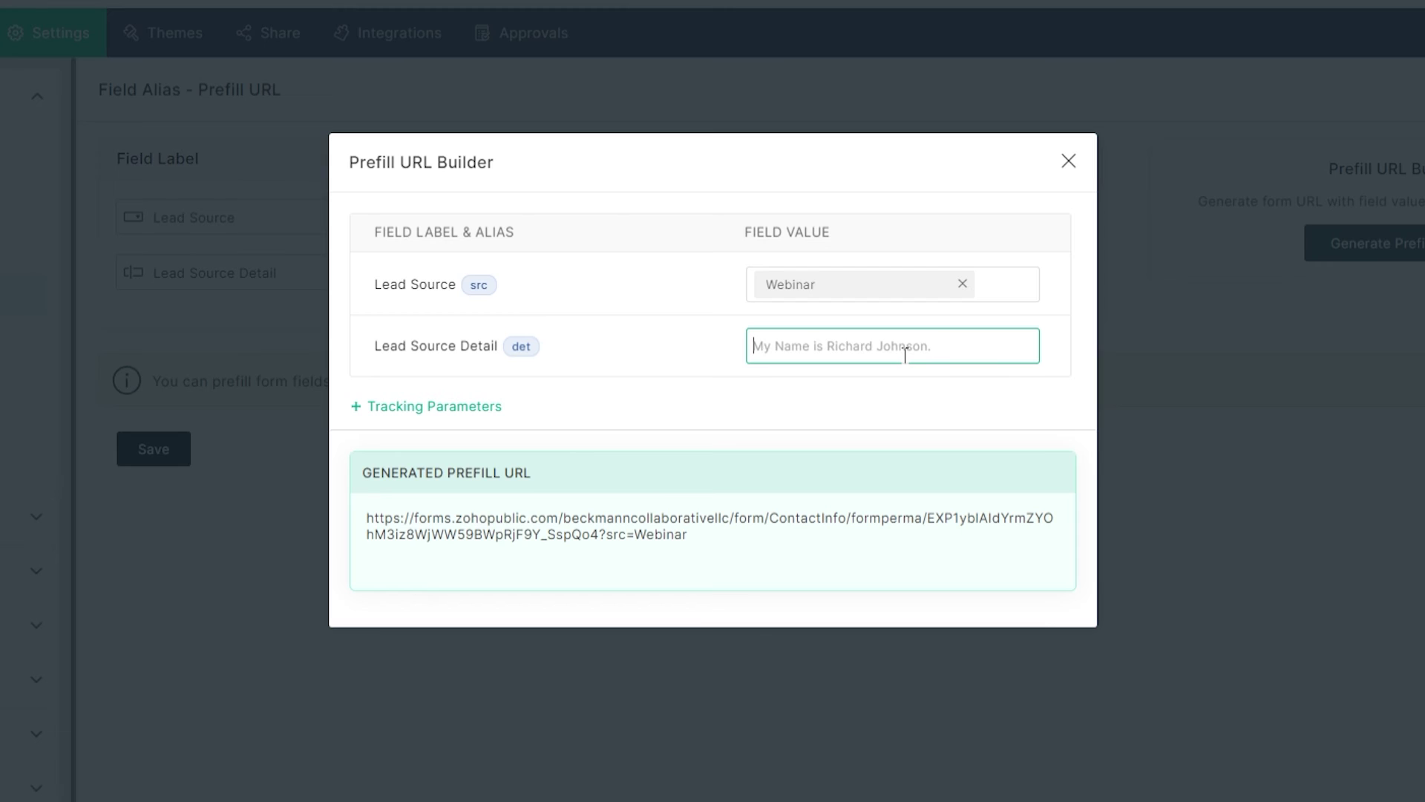
{"action": "type", "text": "Howe"}
{"action": "key", "text": "BackSpace"}
{"action": "key", "text": "BackSpace"}
{"action": "type", "text": "w"}
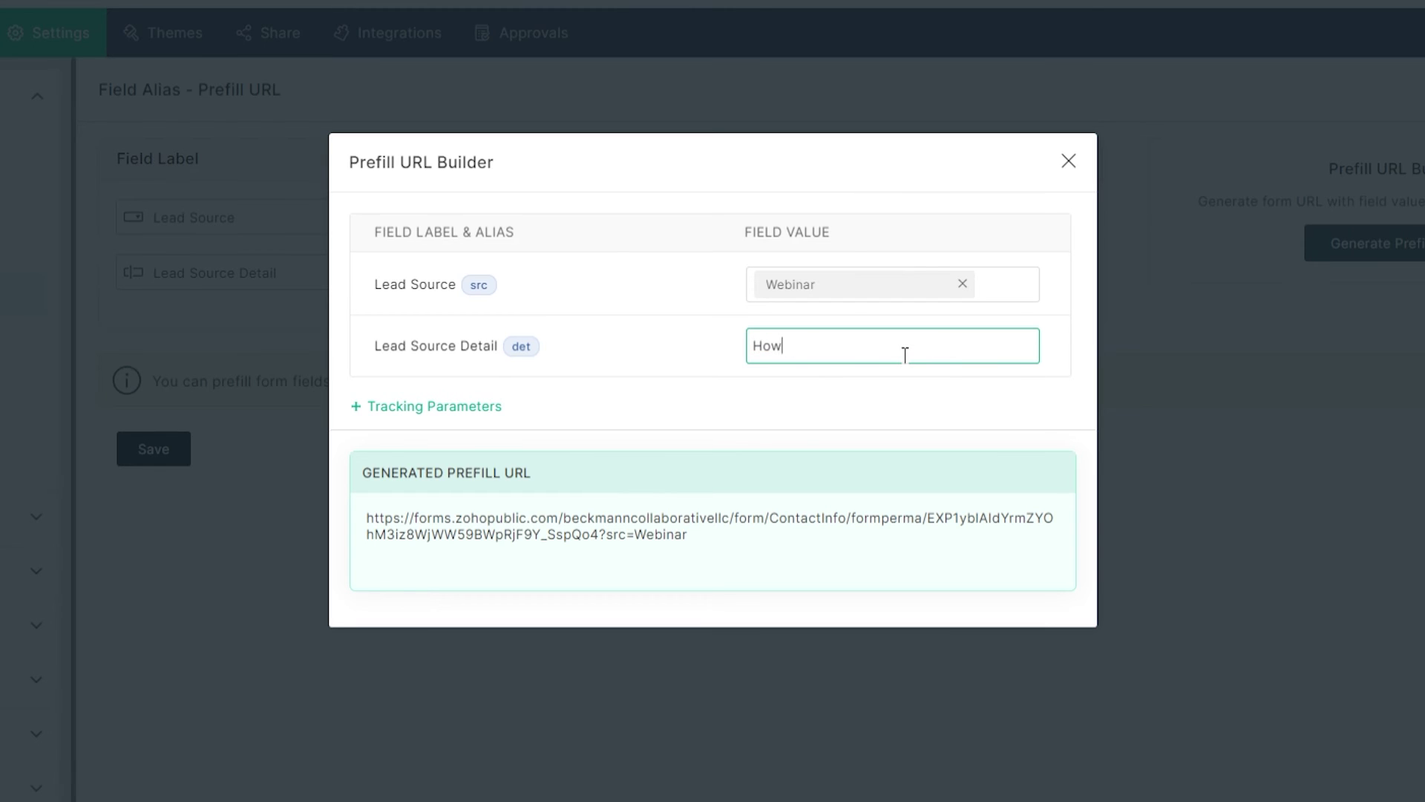
{"action": "type", "text": " to Train Your Dragon"}
{"action": "left_click", "coordinate": [846, 404]}
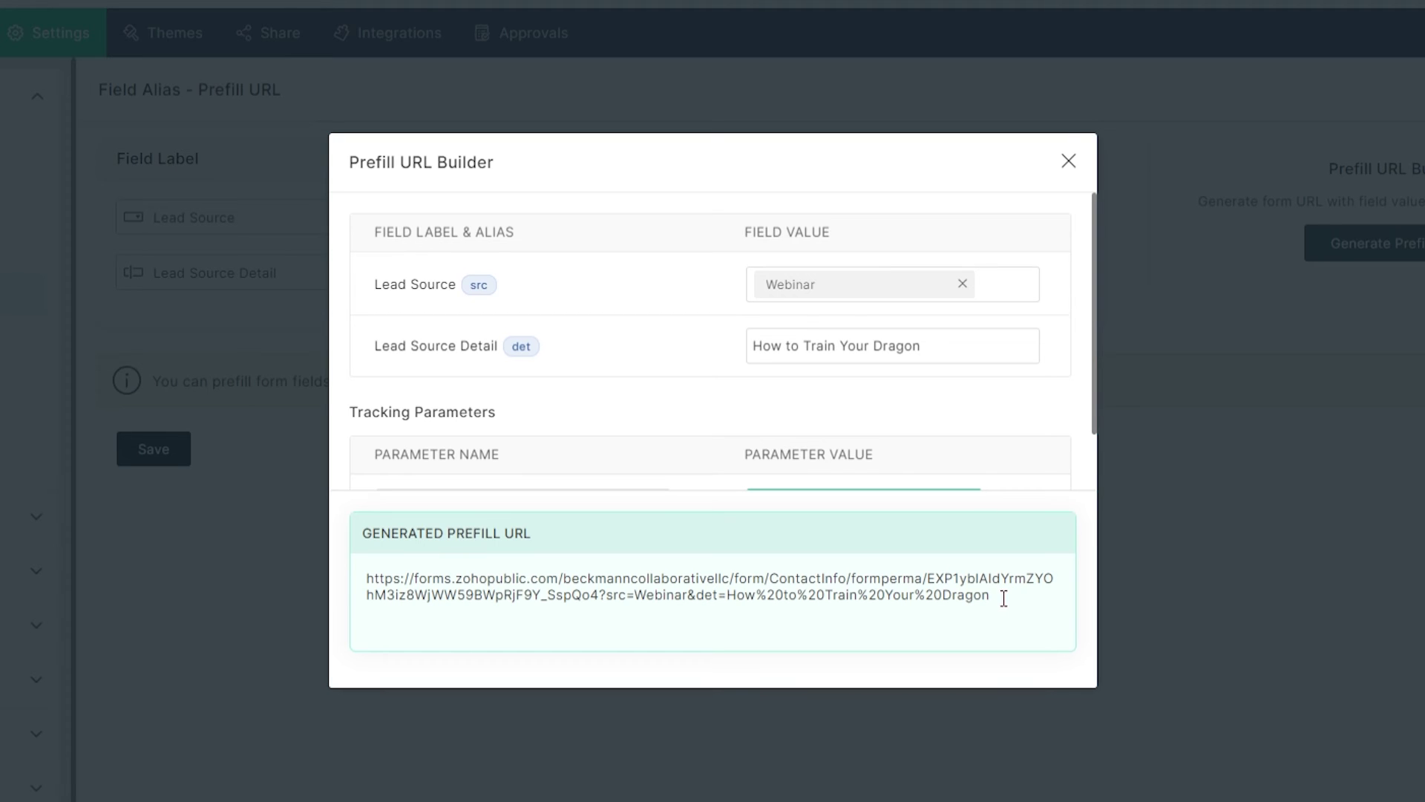
{"action": "left_click_drag", "start_coordinate": [998, 598], "coordinate": [369, 571]}
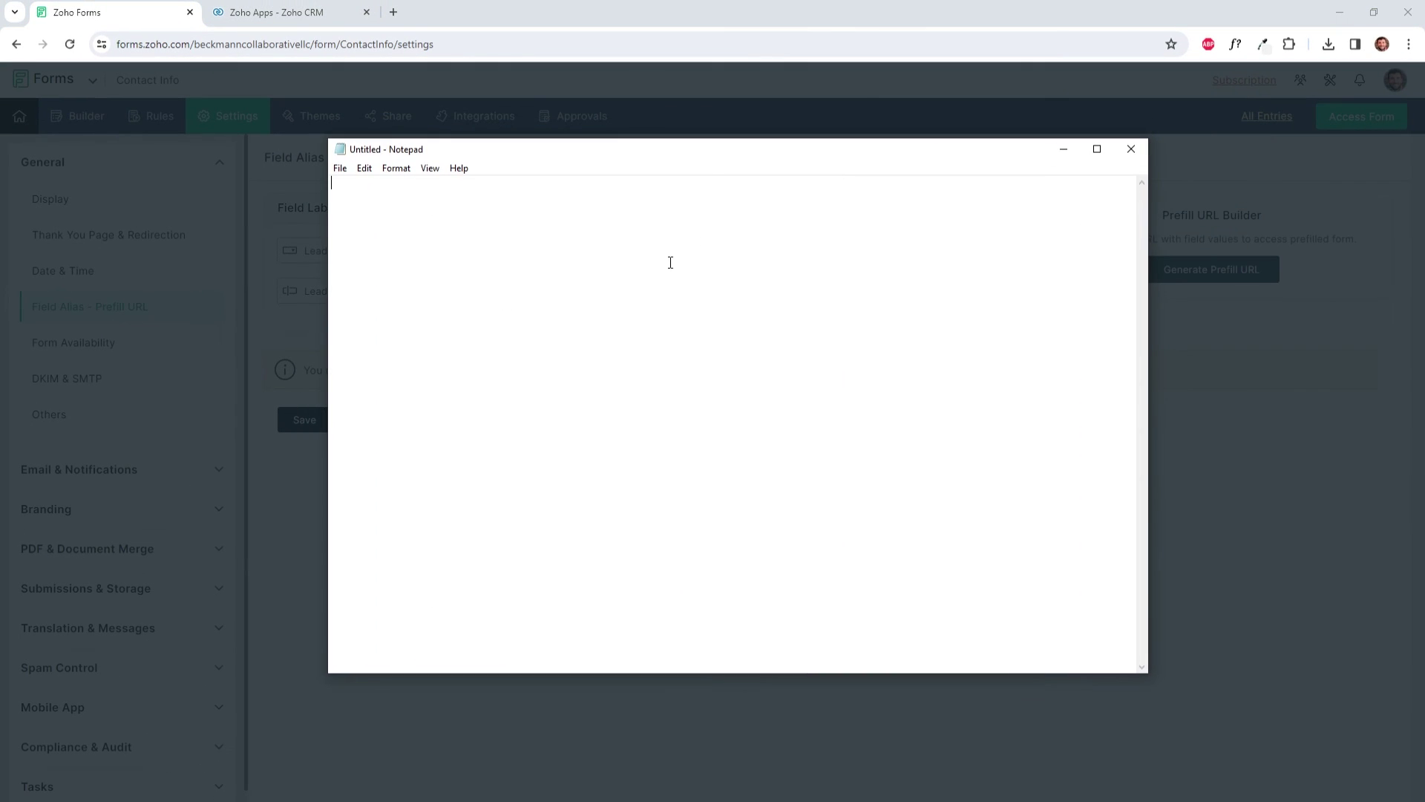
Step: Paste the first URL into Notepad, then change Lead Source Detail to Hitchhiker's Guide to the Galaxy
{"action": "type", "text": "https://forms.zohopublic.com/beckmanncollaborativellc/form/ContactInfo/formperma/EXP1yblAIdYrmZYOhM3iz8WjWW59BWpRjF9Y_SspQo4?src=Webinar&det=How%20to%20Train%20Your%20Dragon"}
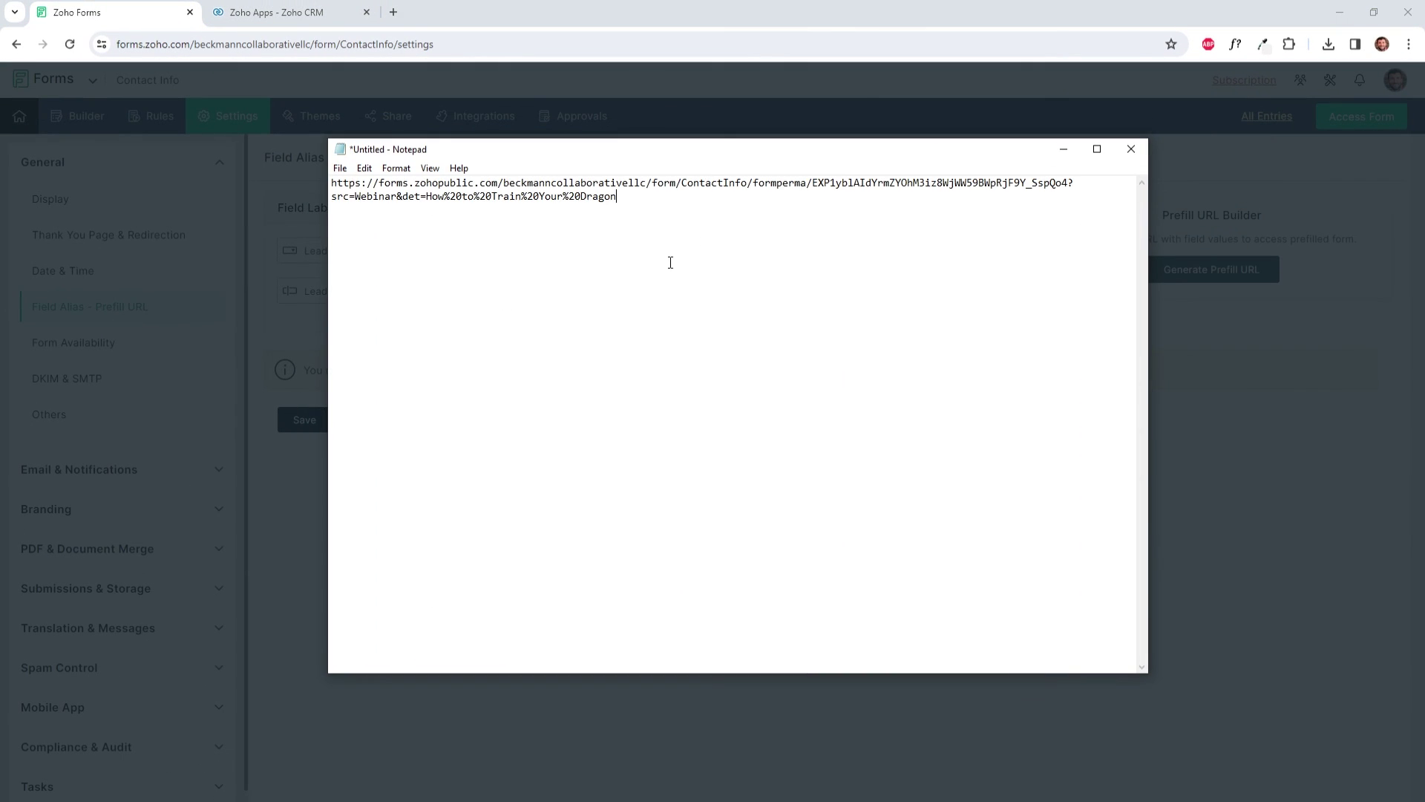
{"action": "left_click", "coordinate": [1064, 152]}
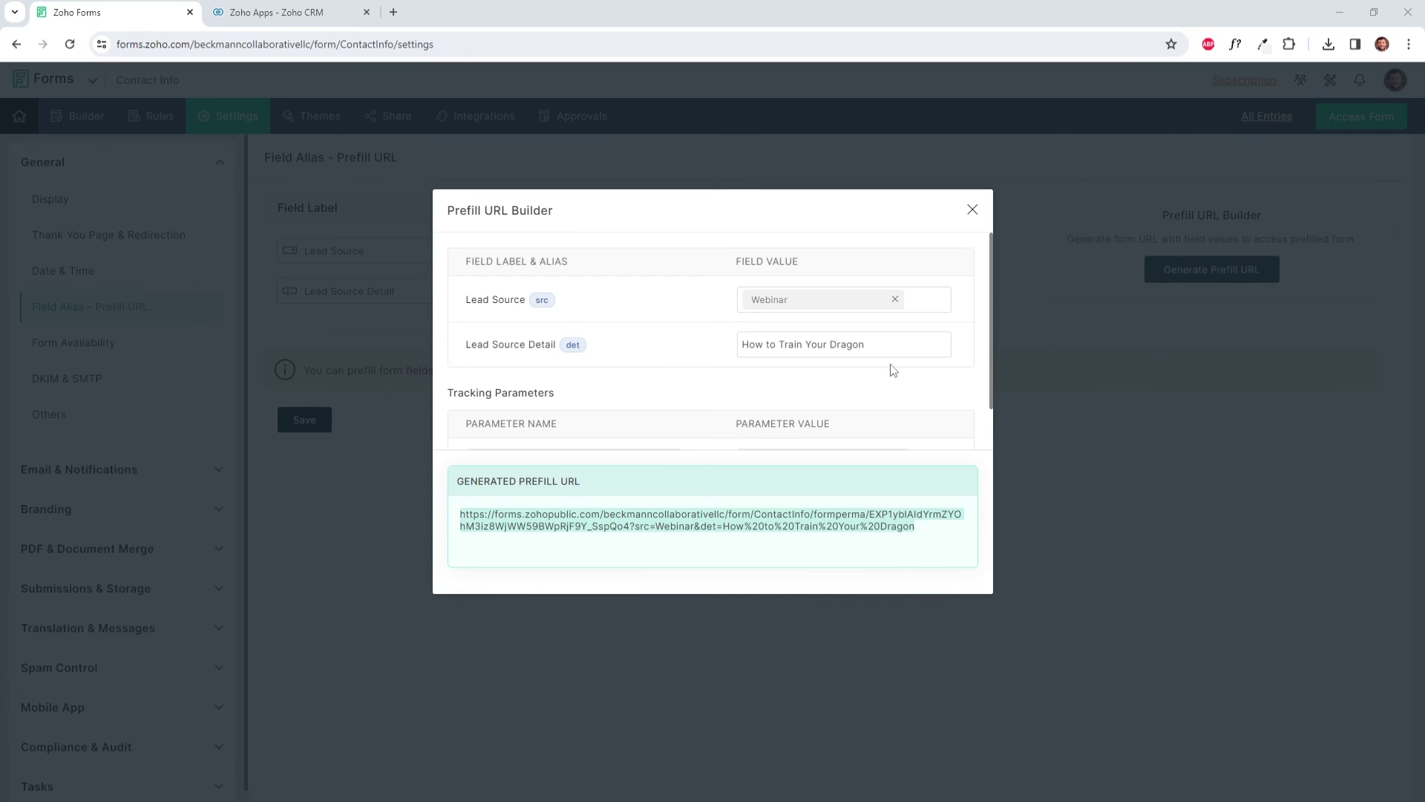
{"action": "left_click_drag", "start_coordinate": [895, 346], "coordinate": [728, 359]}
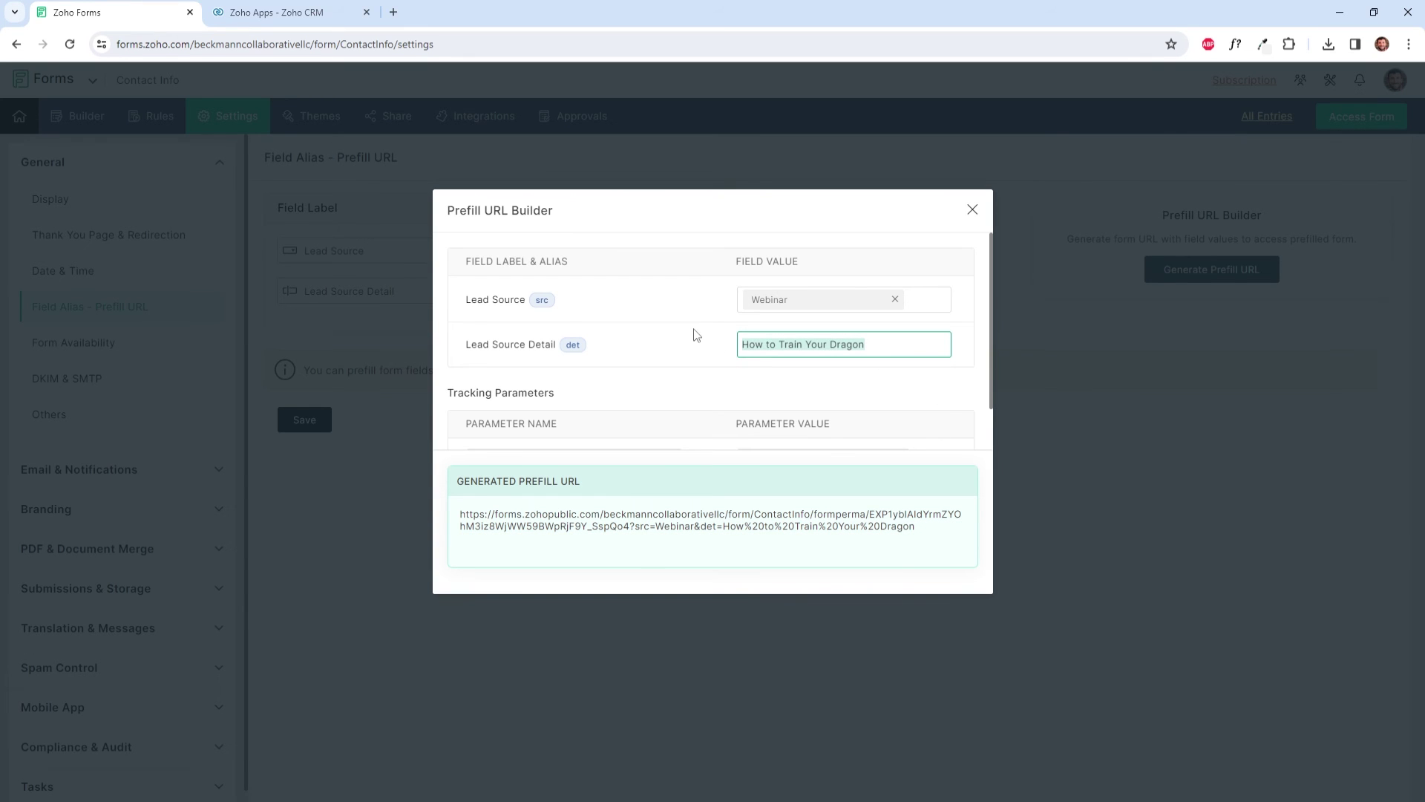
{"action": "type", "text": "H"}
{"action": "key", "text": "BackSpace"}
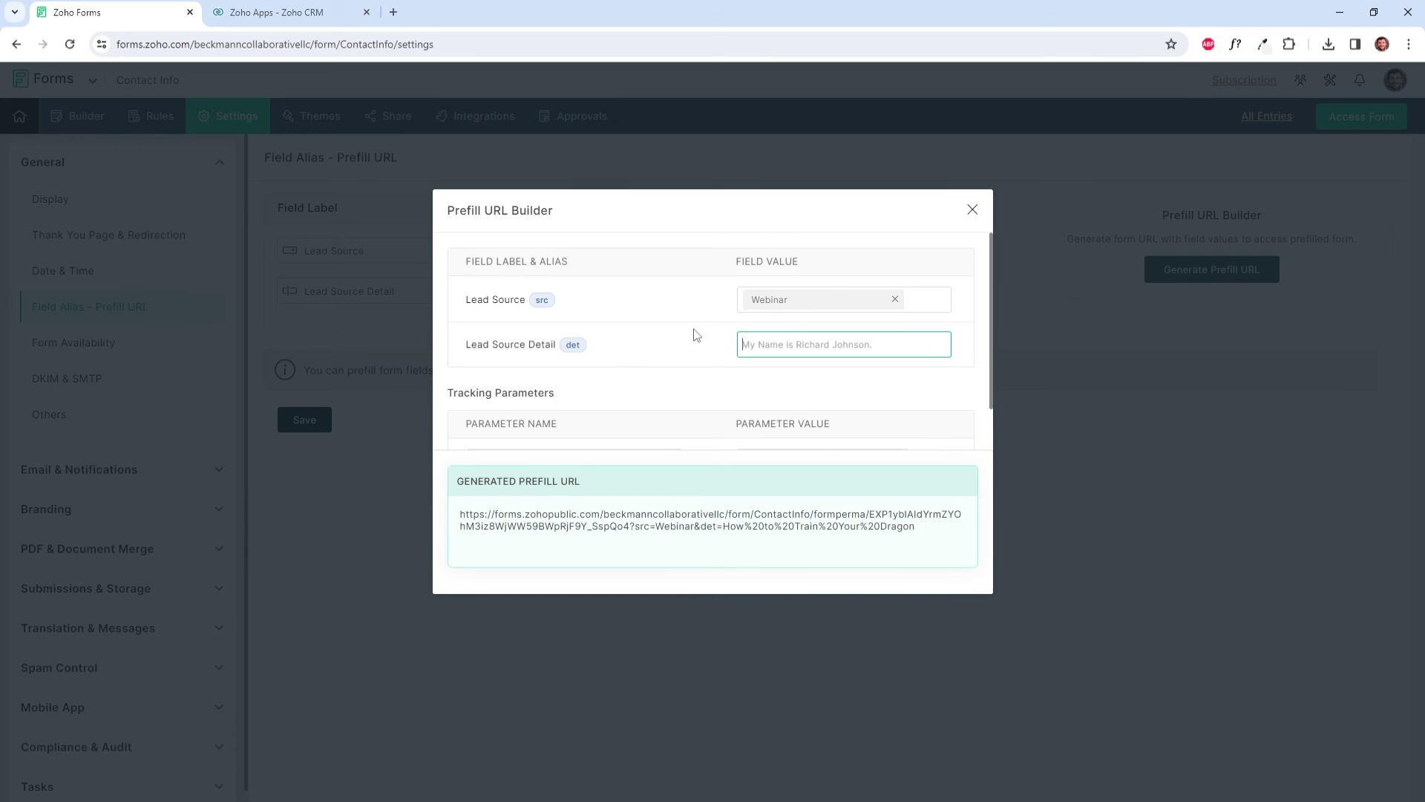
{"action": "type", "text": "Hitchhiker's "}
{"action": "type", "text": "Guide to the Gal"}
{"action": "type", "text": "axty"}
{"action": "left_click", "coordinate": [745, 377]}
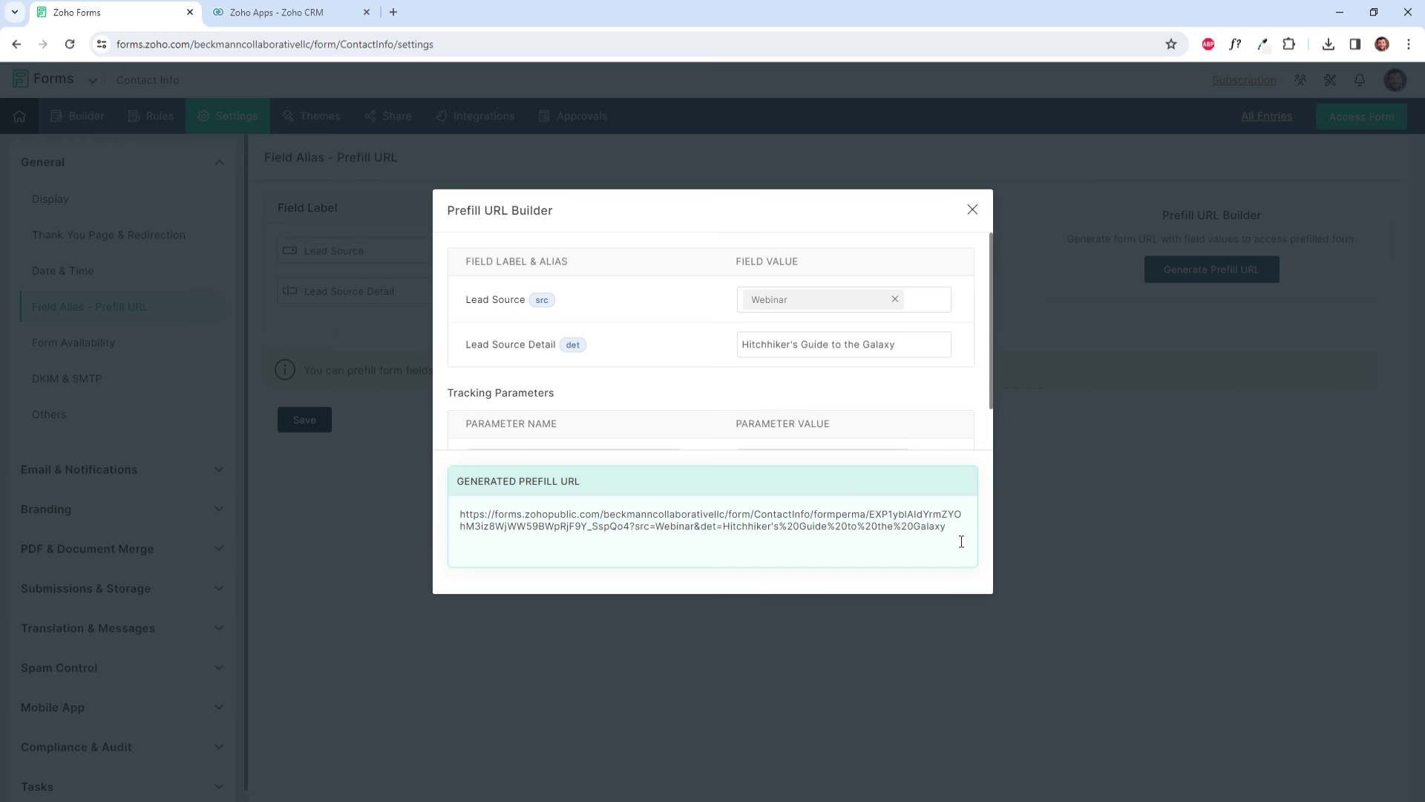
Step: Paste the updated URL below the first in Notepad, then copy the first URL
{"action": "left_click_drag", "start_coordinate": [955, 526], "coordinate": [463, 511]}
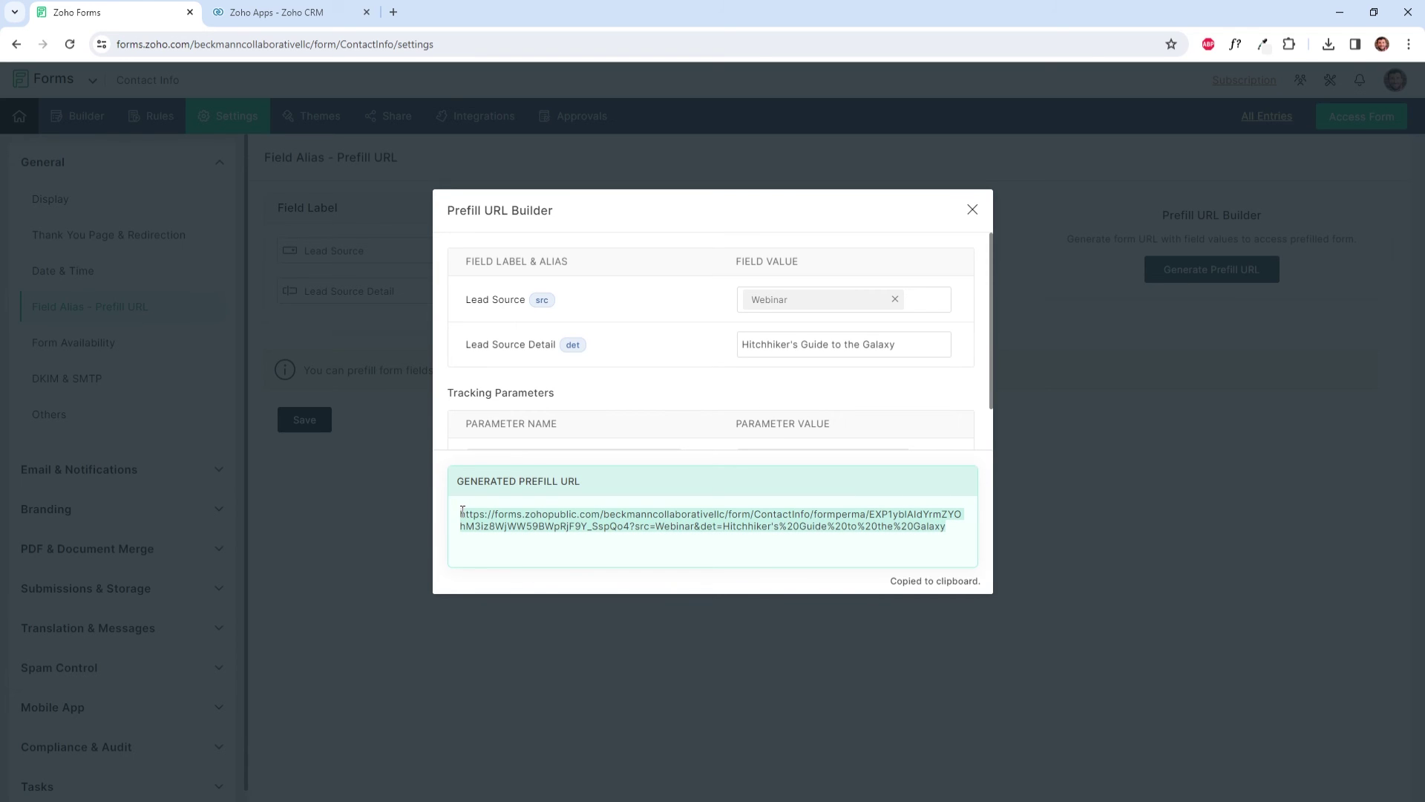
{"action": "left_click", "coordinate": [670, 790]}
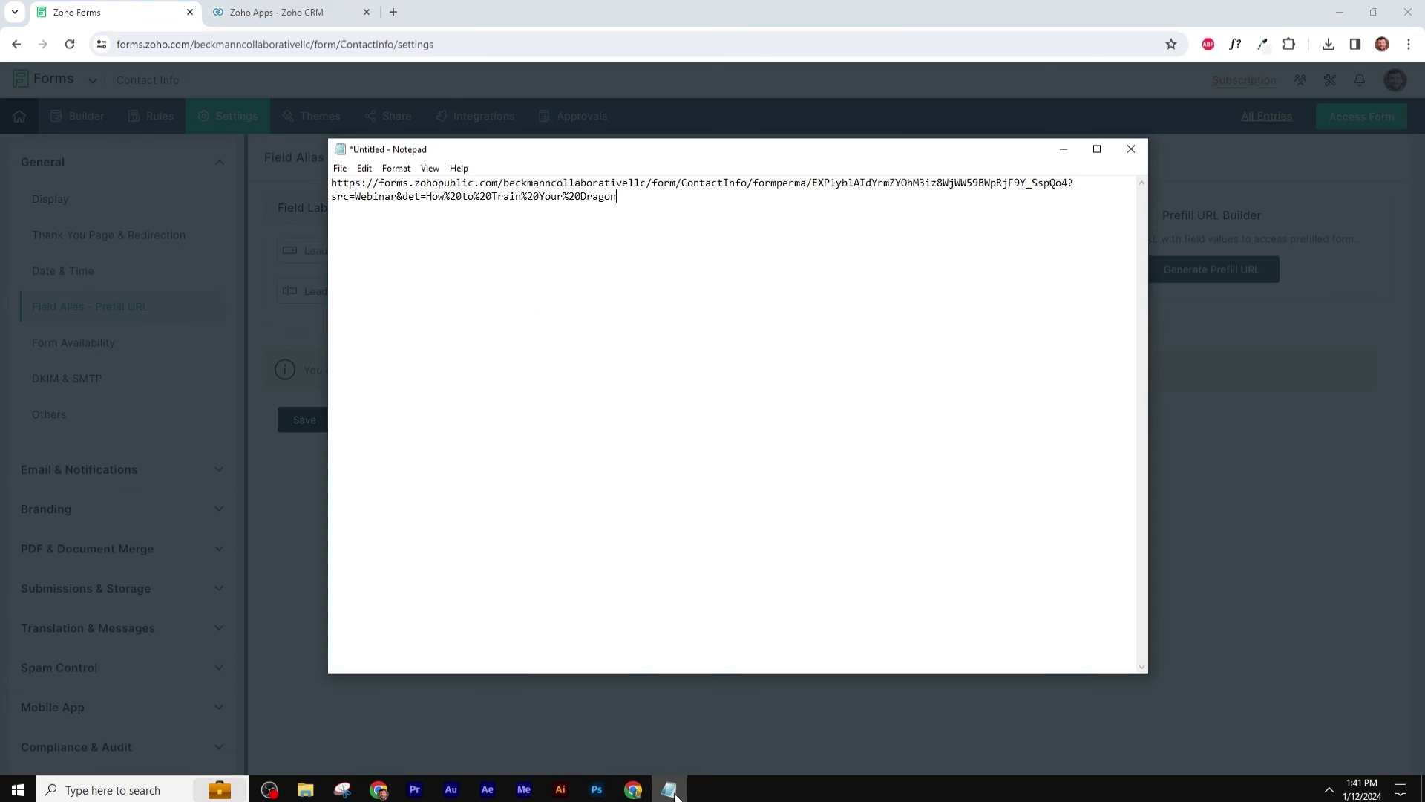
{"action": "key", "text": "ctrl+v"}
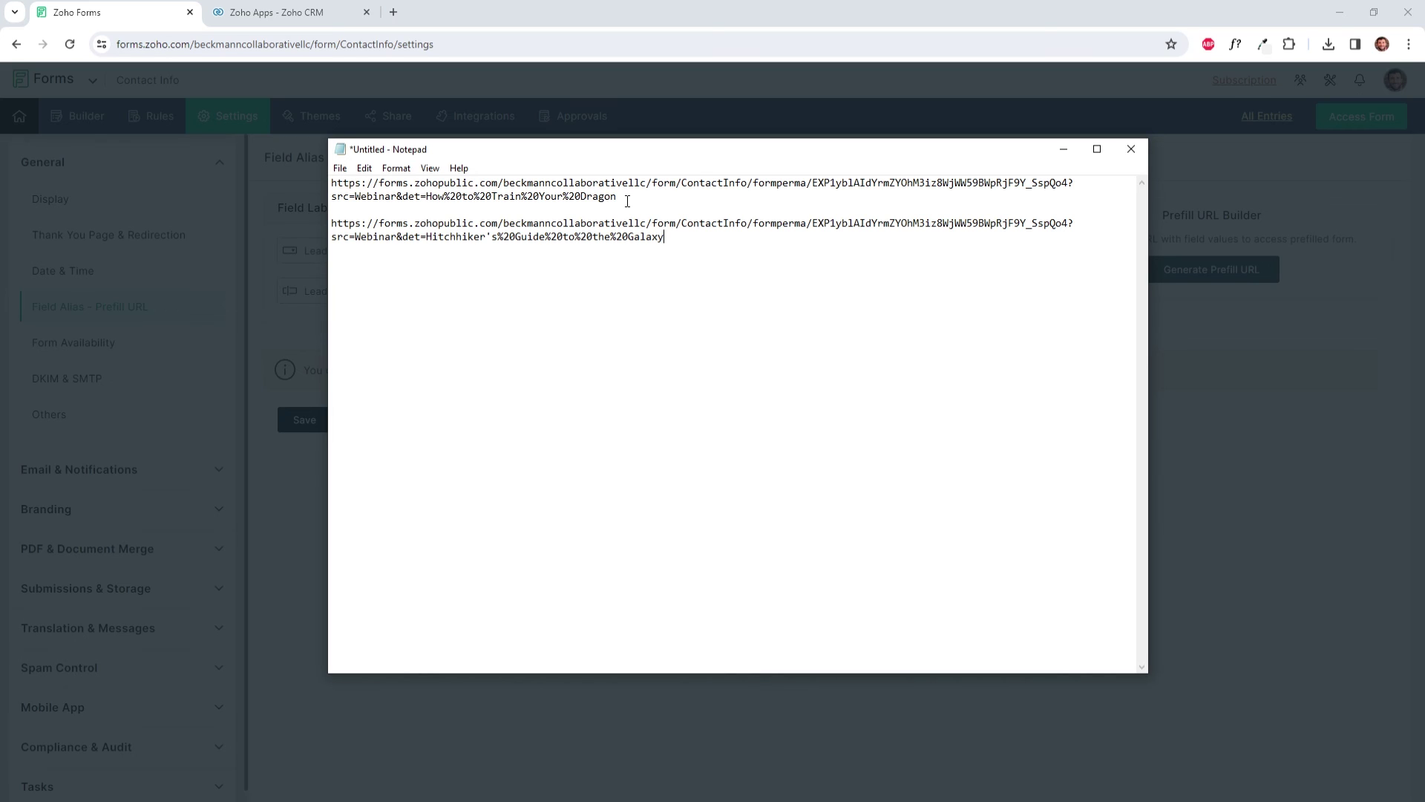
{"action": "left_click_drag", "start_coordinate": [627, 199], "coordinate": [332, 180]}
{"action": "key", "text": "ctrl+c"}
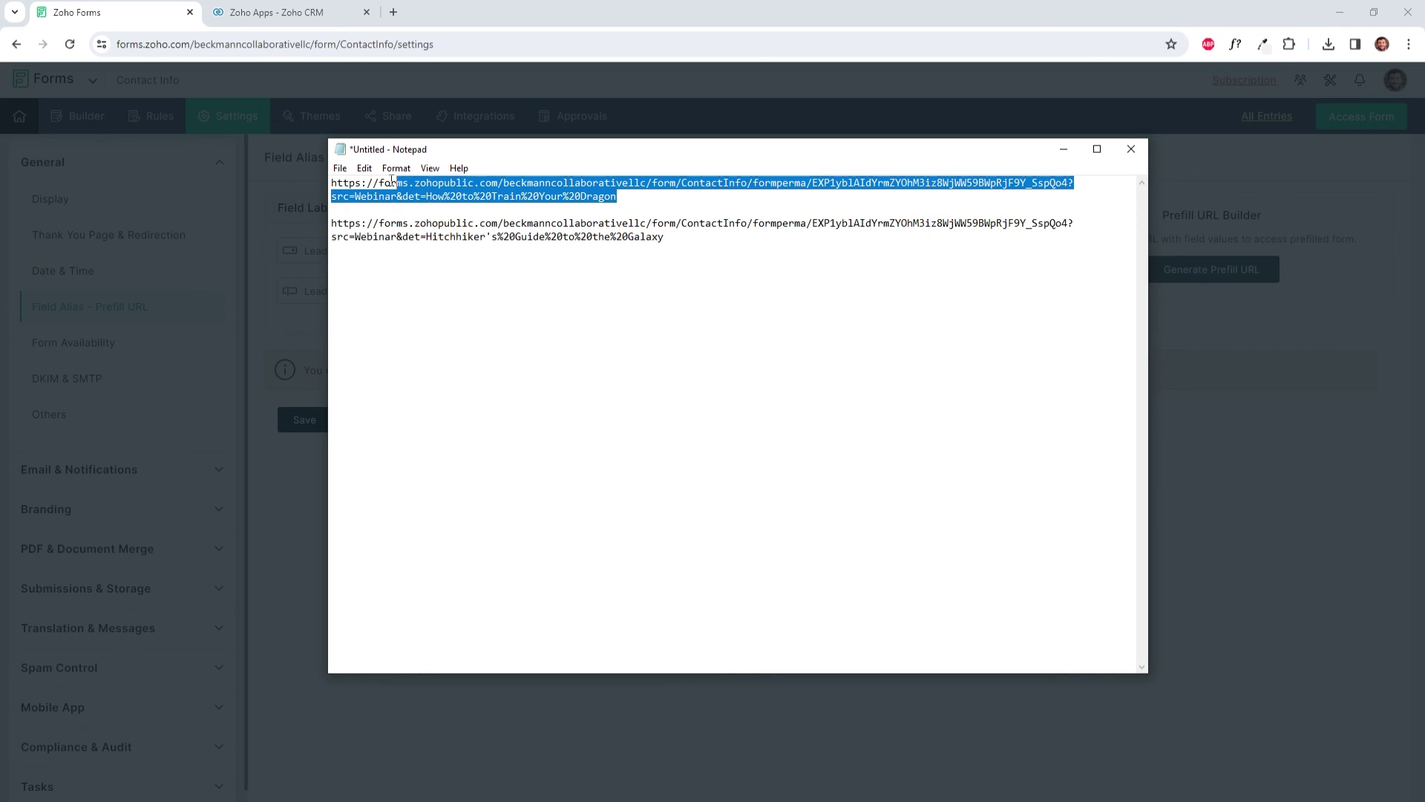
Step: Load the How to Train Your Dragon prefill URL in a new tab, fill in an acme test lead, and submit
{"action": "left_click", "coordinate": [393, 12]}
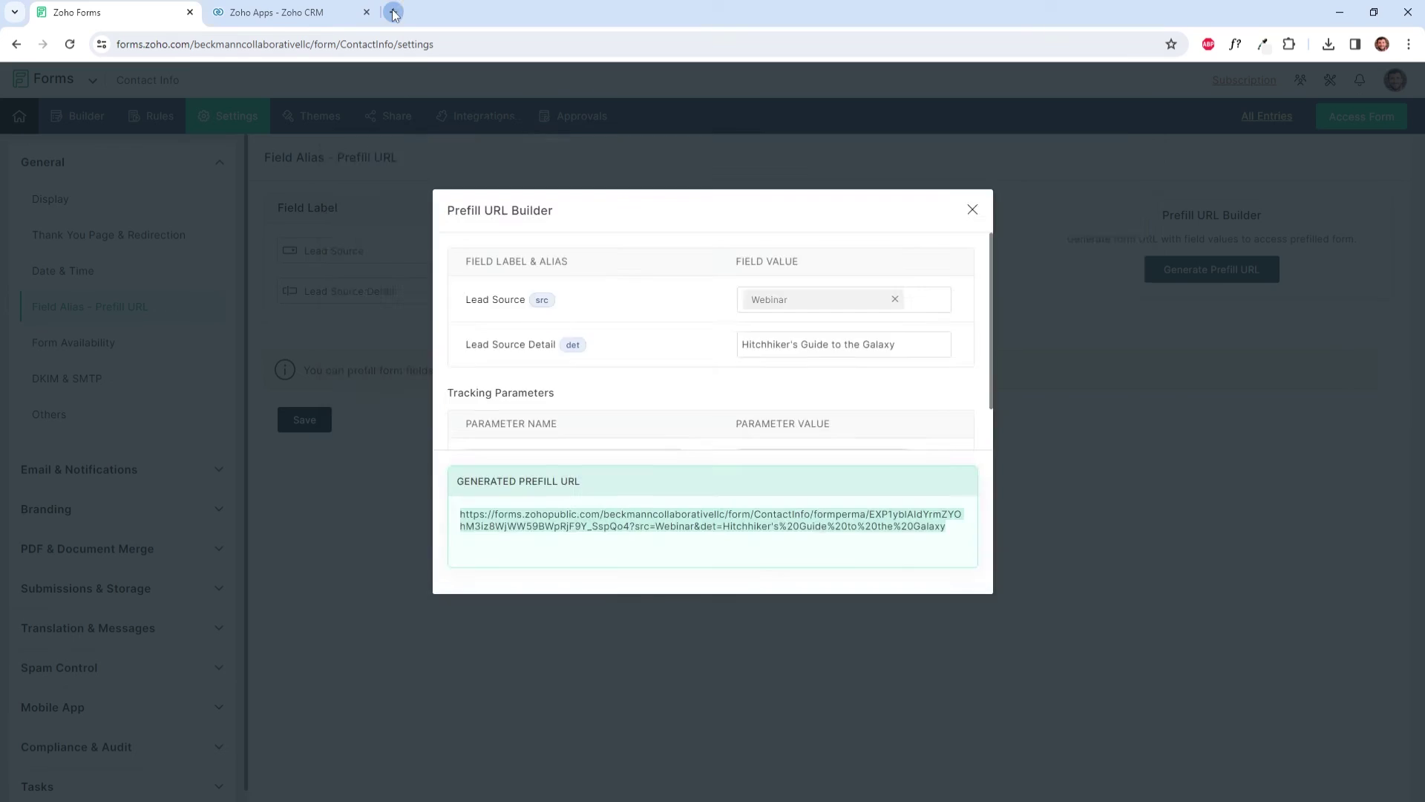
{"action": "key", "text": "ctrl+v"}
{"action": "key", "text": "Return"}
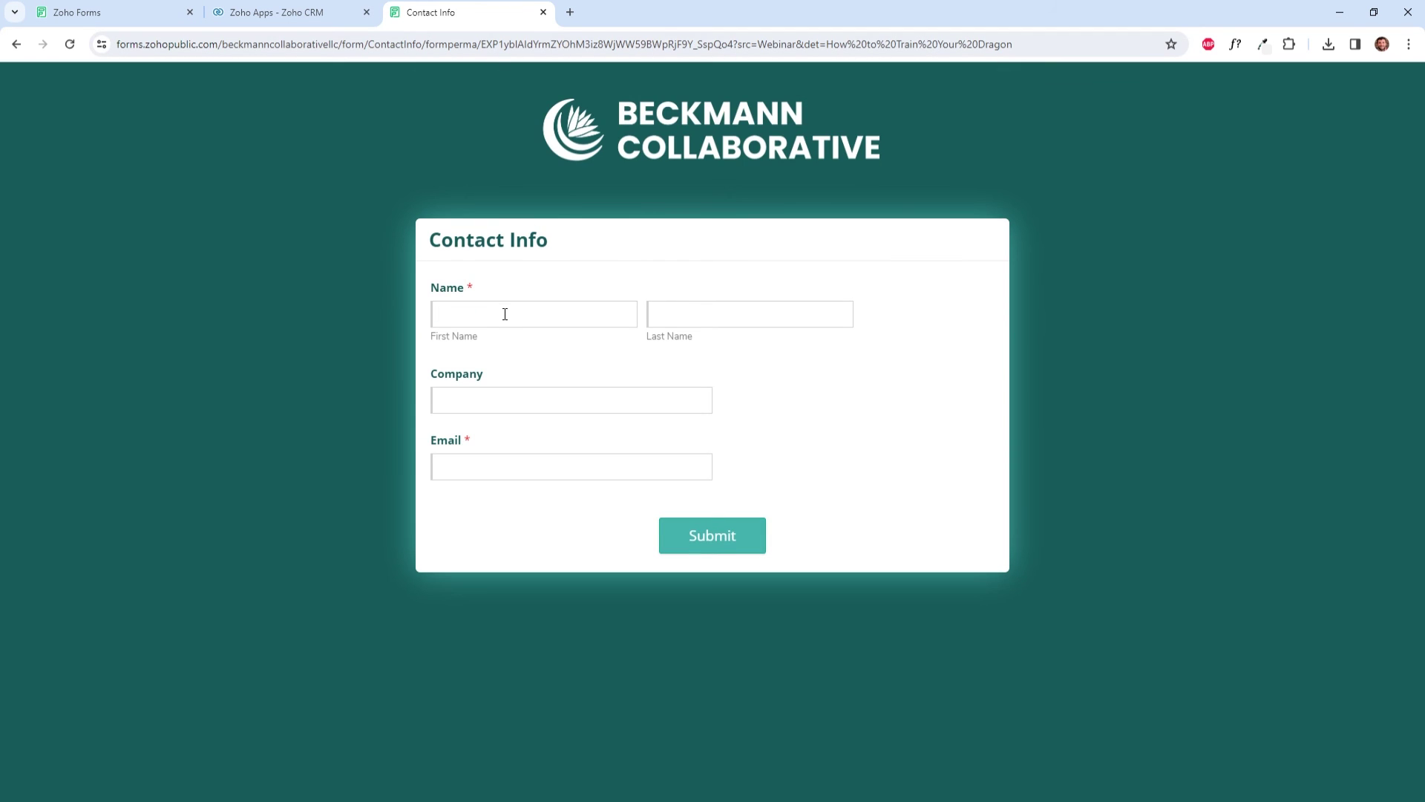
{"action": "type", "text": "test"}
{"action": "type", "text": "lead"}
{"action": "type", "text": "acme"}
{"action": "left_click", "coordinate": [566, 467]}
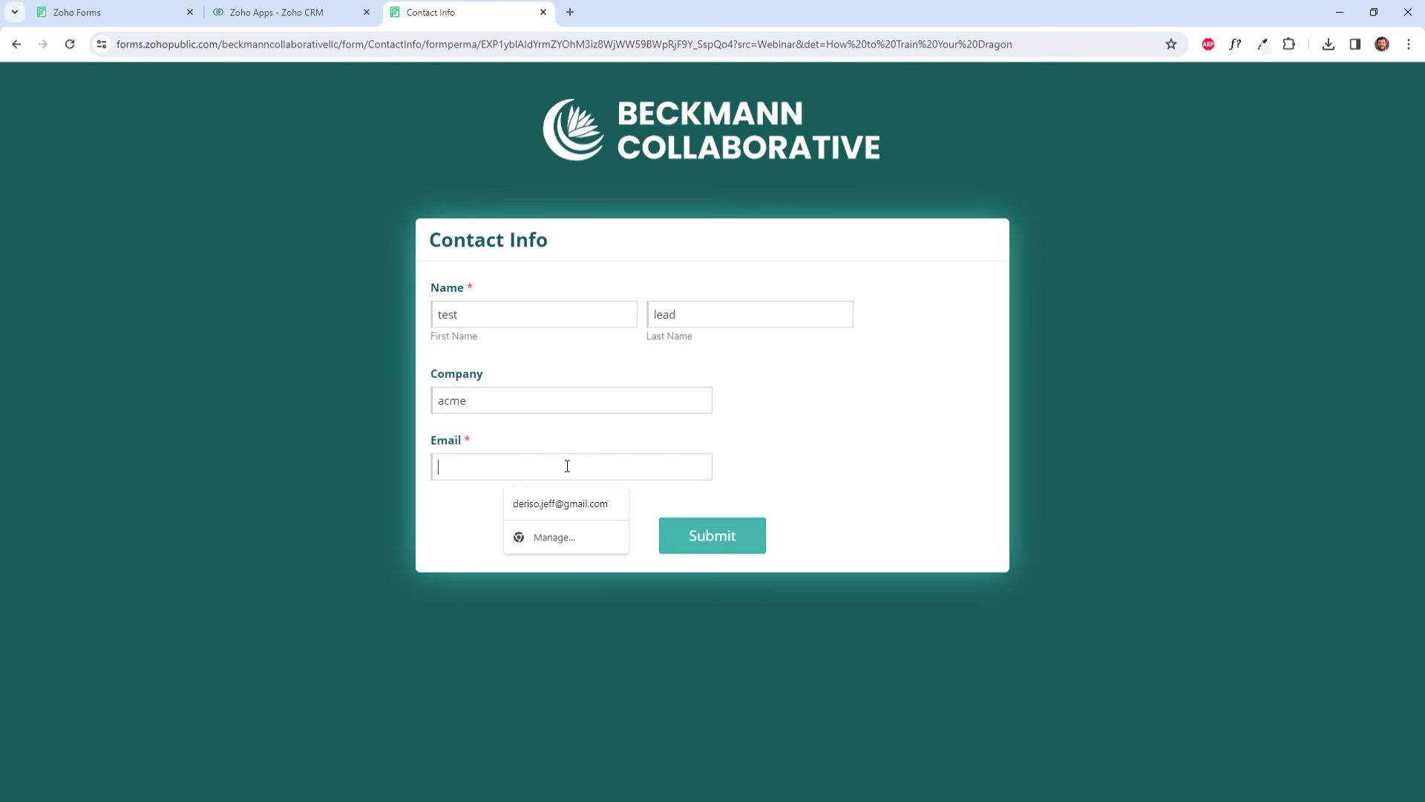
{"action": "type", "text": "assa"}
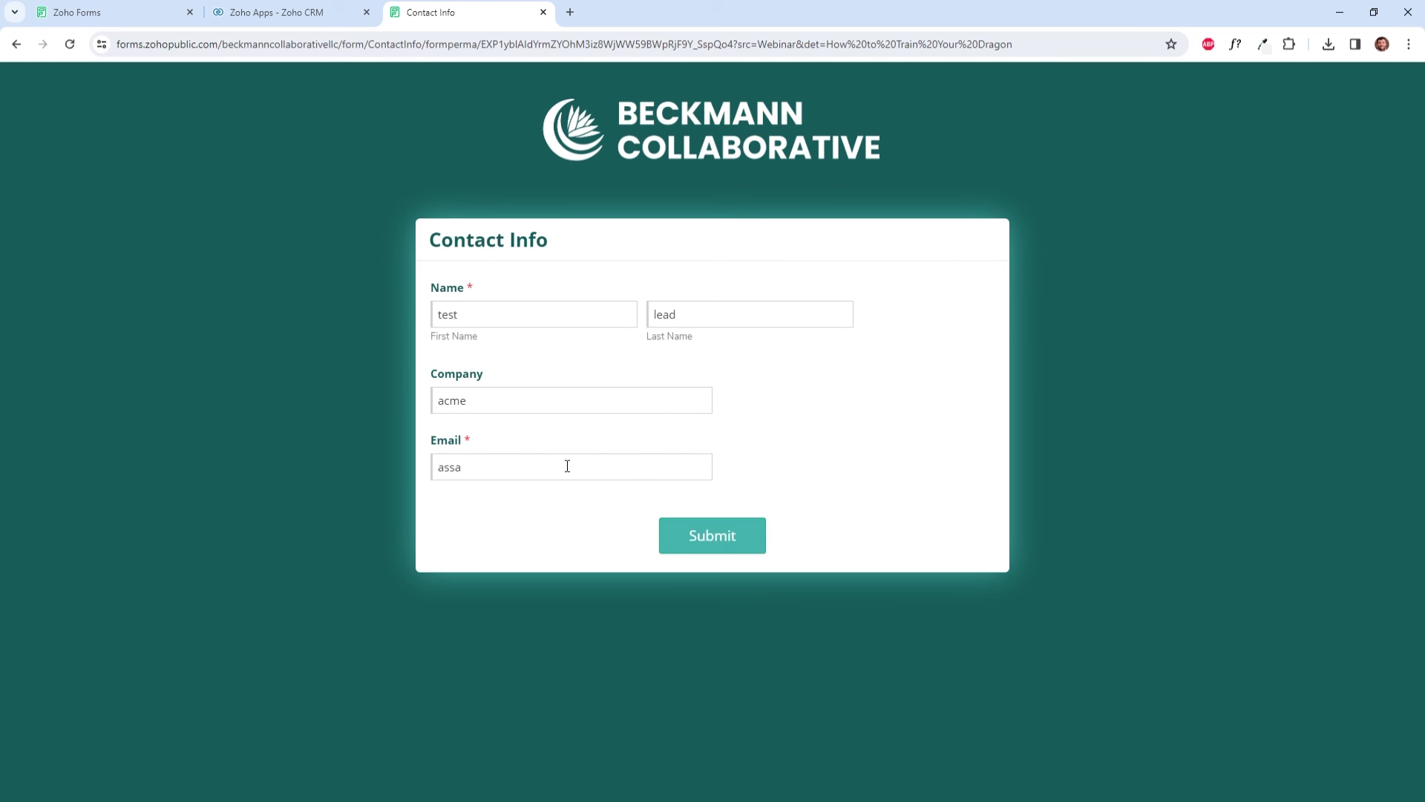
{"action": "type", "text": "ddds@ds.com"}
{"action": "left_click", "coordinate": [694, 538]}
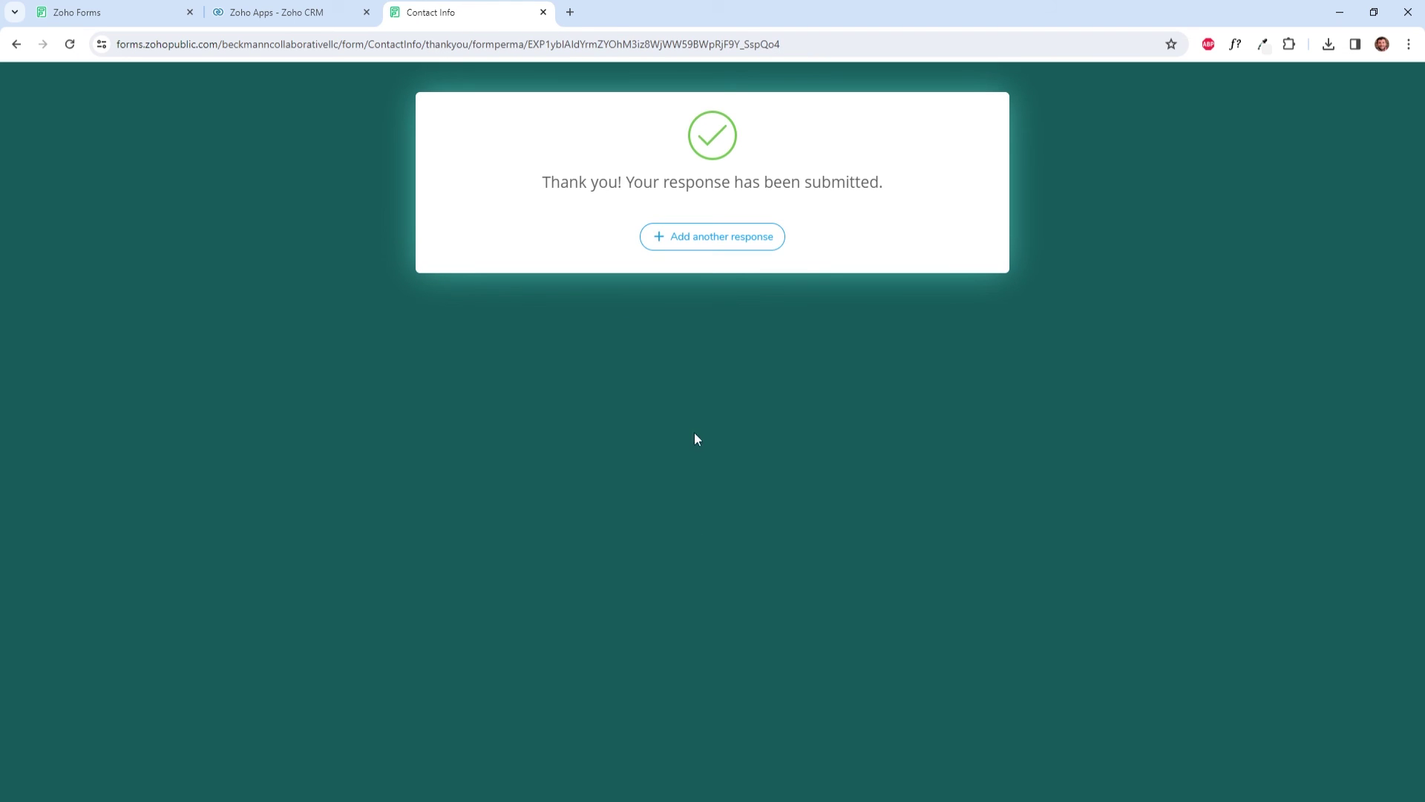
{"action": "left_click", "coordinate": [411, 791]}
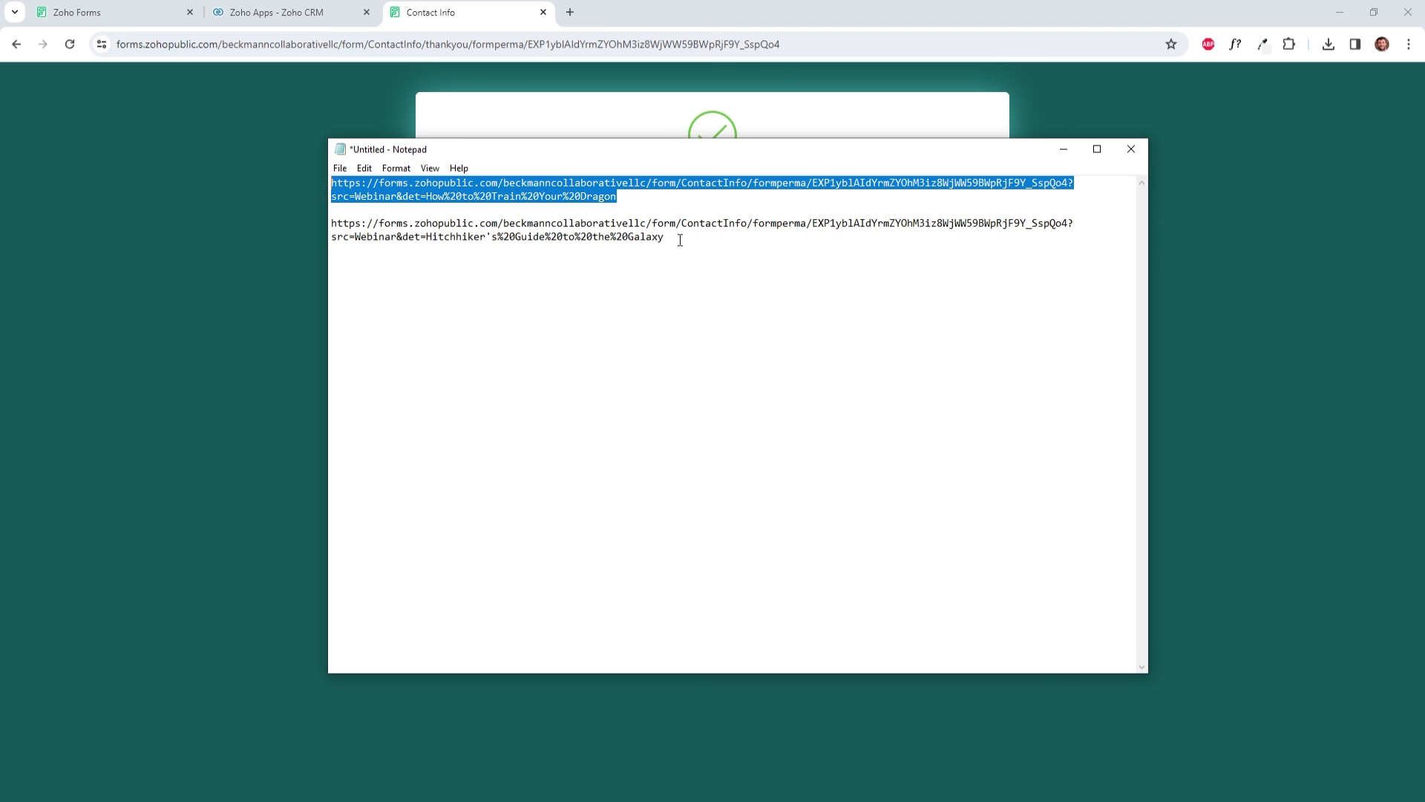
Step: Open the second prefill URL and submit a test contact from big box corp with a sample name and e-mail
{"action": "left_click_drag", "start_coordinate": [680, 240], "coordinate": [331, 223]}
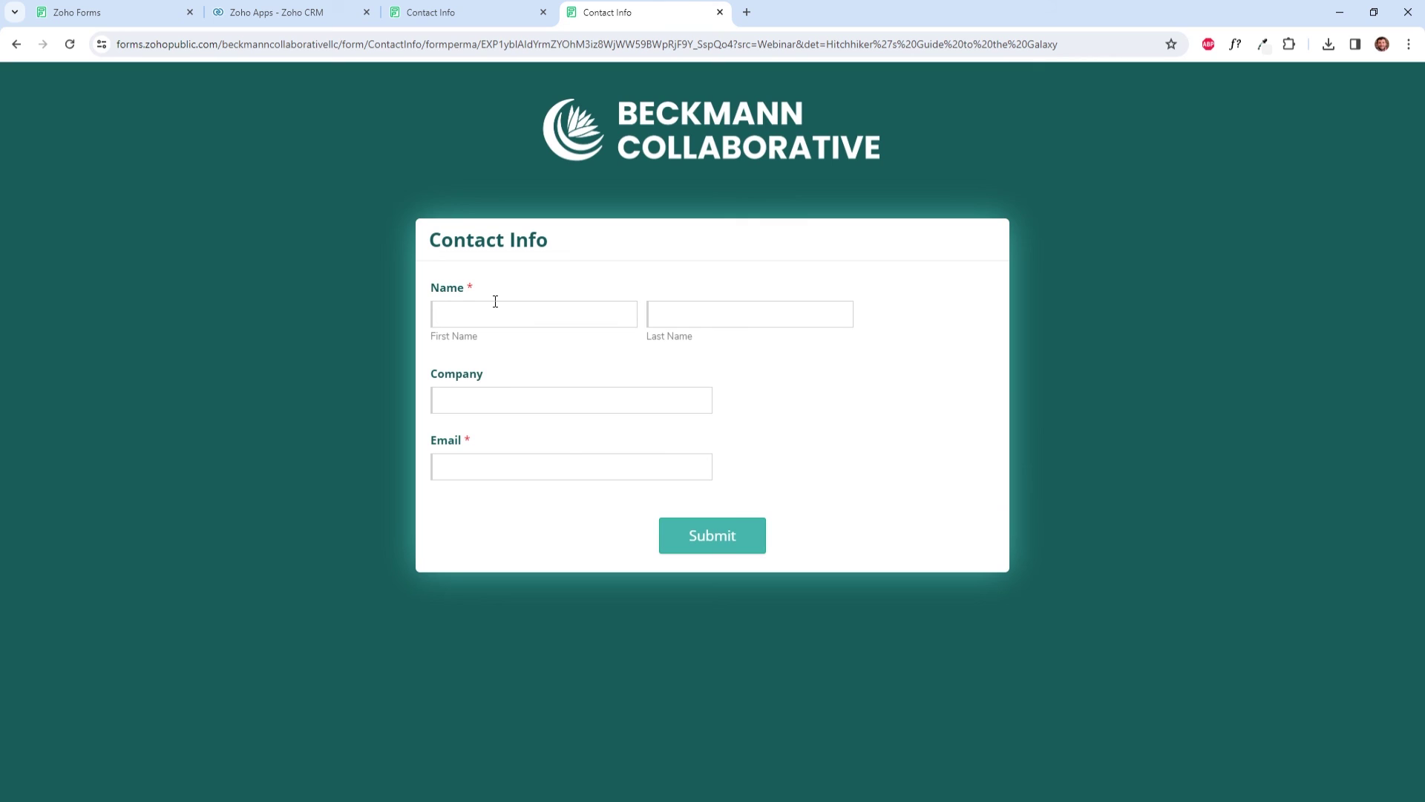
{"action": "left_click", "coordinate": [495, 302]}
{"action": "type", "text": "johnny"}
{"action": "key", "text": "Tab"}
{"action": "type", "text": "test"}
{"action": "left_click", "coordinate": [585, 403]}
{"action": "type", "text": "big box corp"}
{"action": "left_click", "coordinate": [498, 475]}
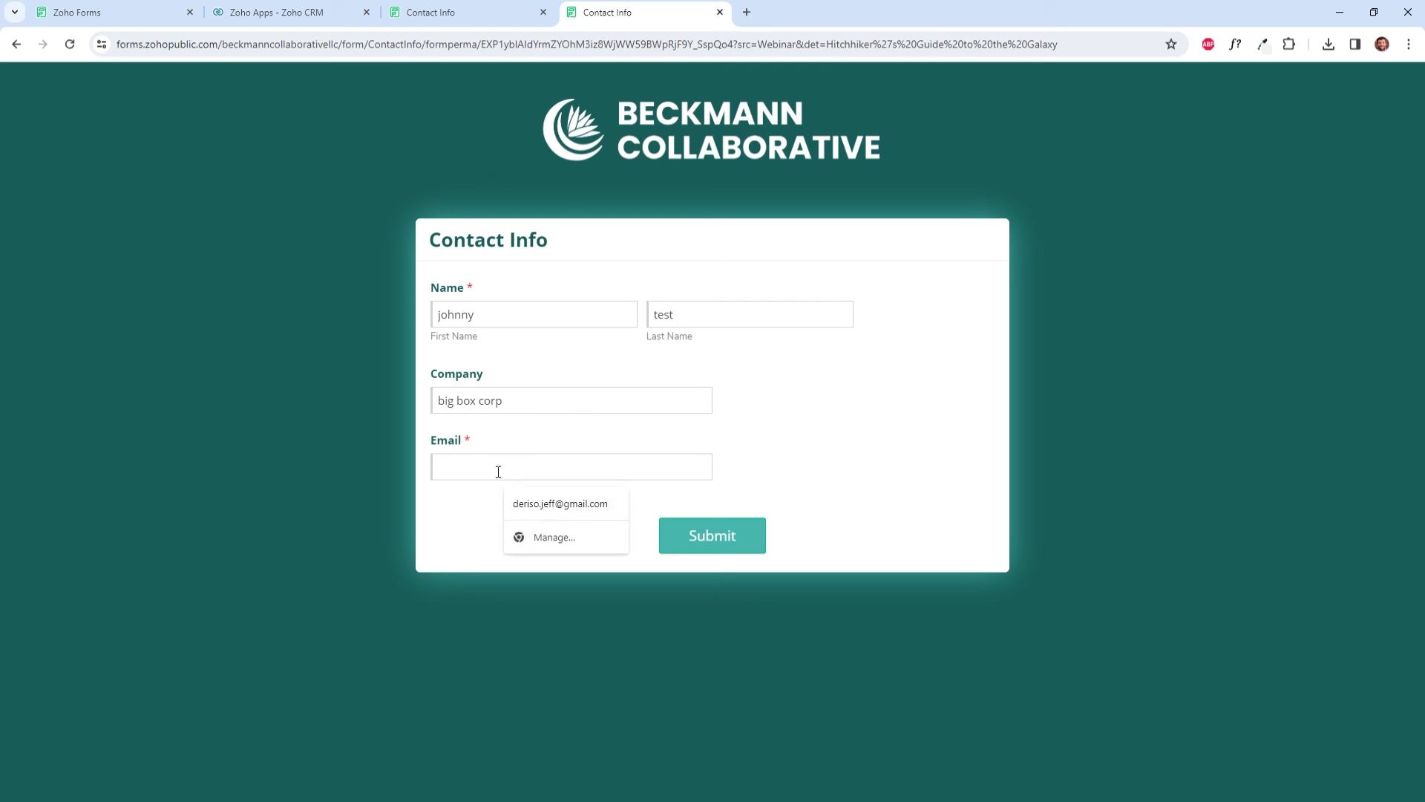
{"action": "type", "text": "dsfgh@"}
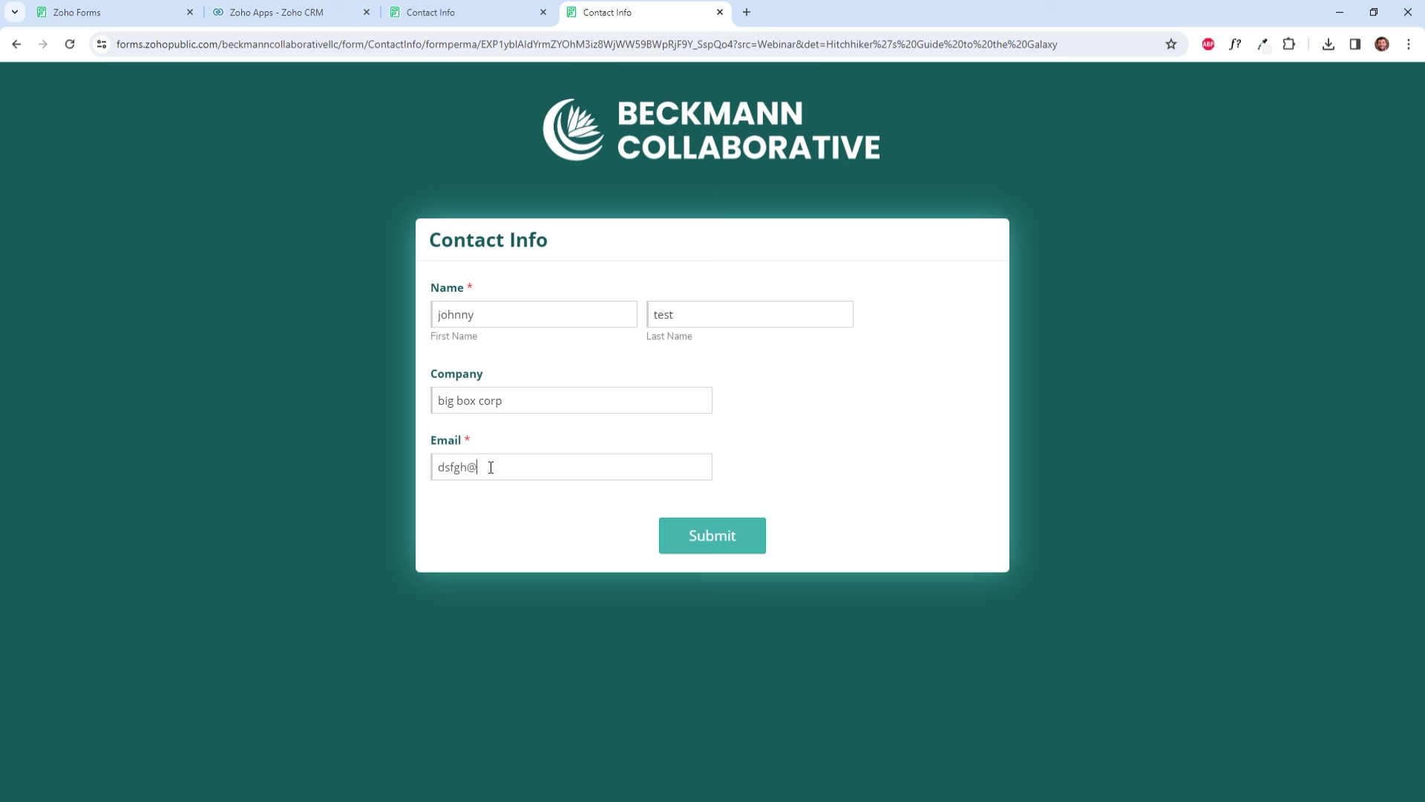
{"action": "type", "text": "gkk.com"}
{"action": "left_click", "coordinate": [700, 549]}
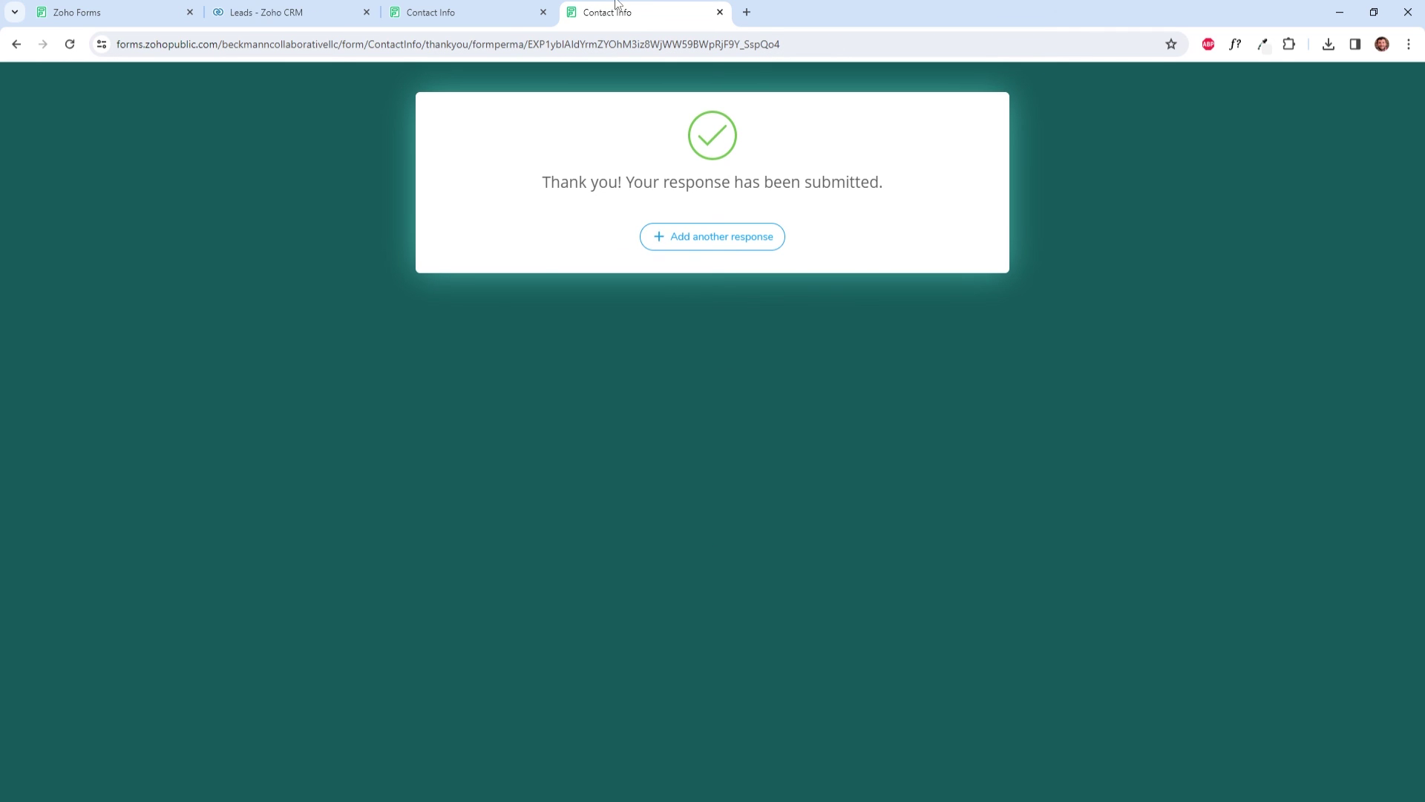
Step: Review the Zoho CRM Leads list for the two Webinar test leads and their Lead Source columns
{"action": "left_click", "coordinate": [286, 6]}
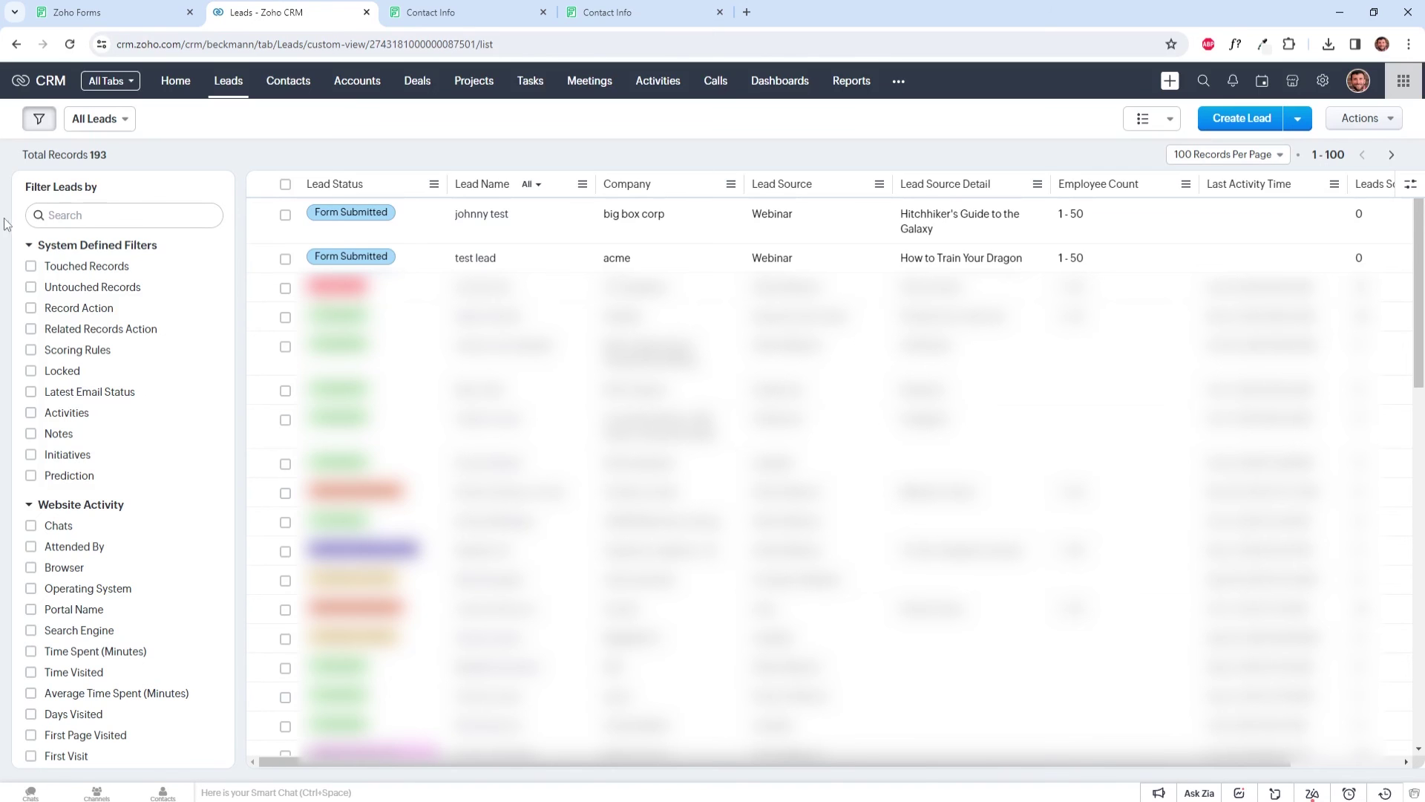
{"action": "mouse_move", "coordinate": [175, 130]}
{"action": "left_click", "coordinate": [99, 15]}
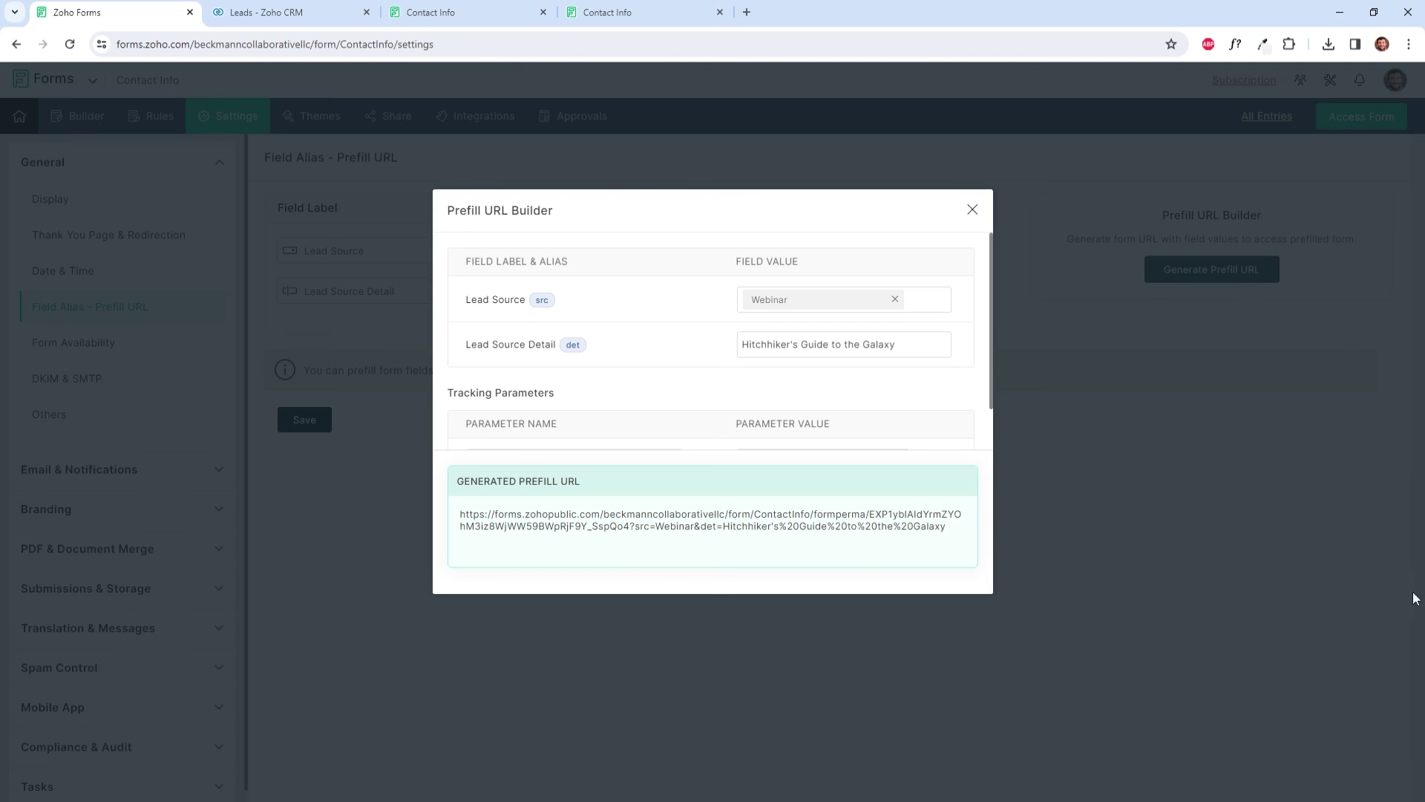